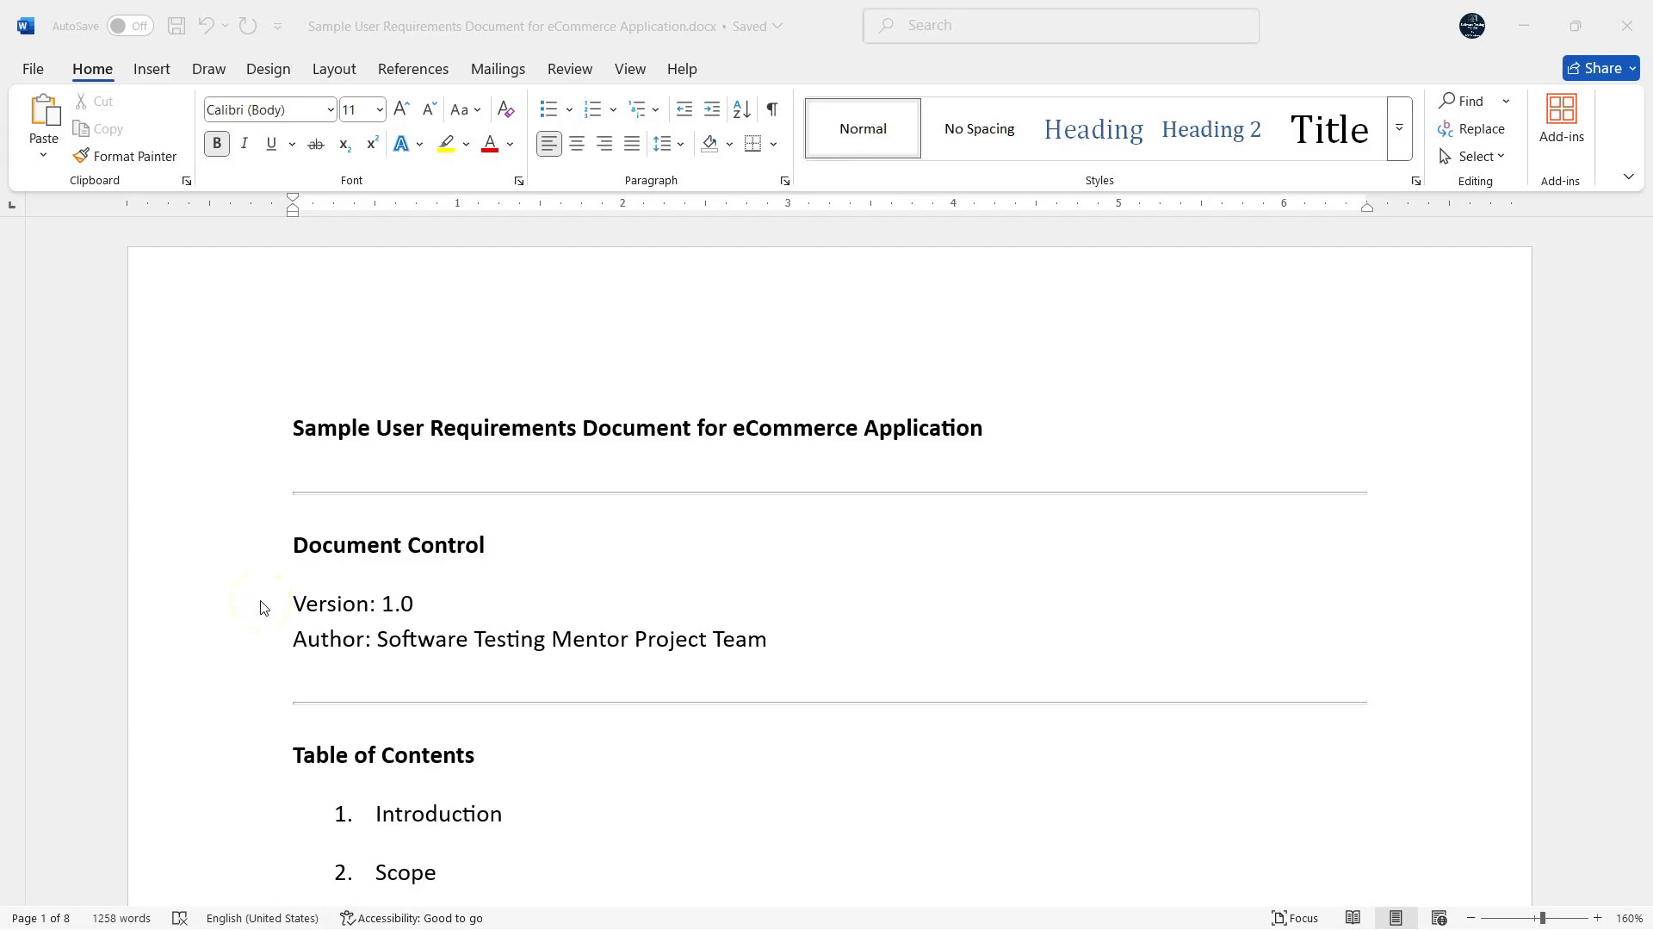
- Focus the requirements document and highlight its title, including 'eCommerce Application'
{"action": "left_click", "coordinate": [189, 594]}
{"action": "left_click", "coordinate": [404, 425]}
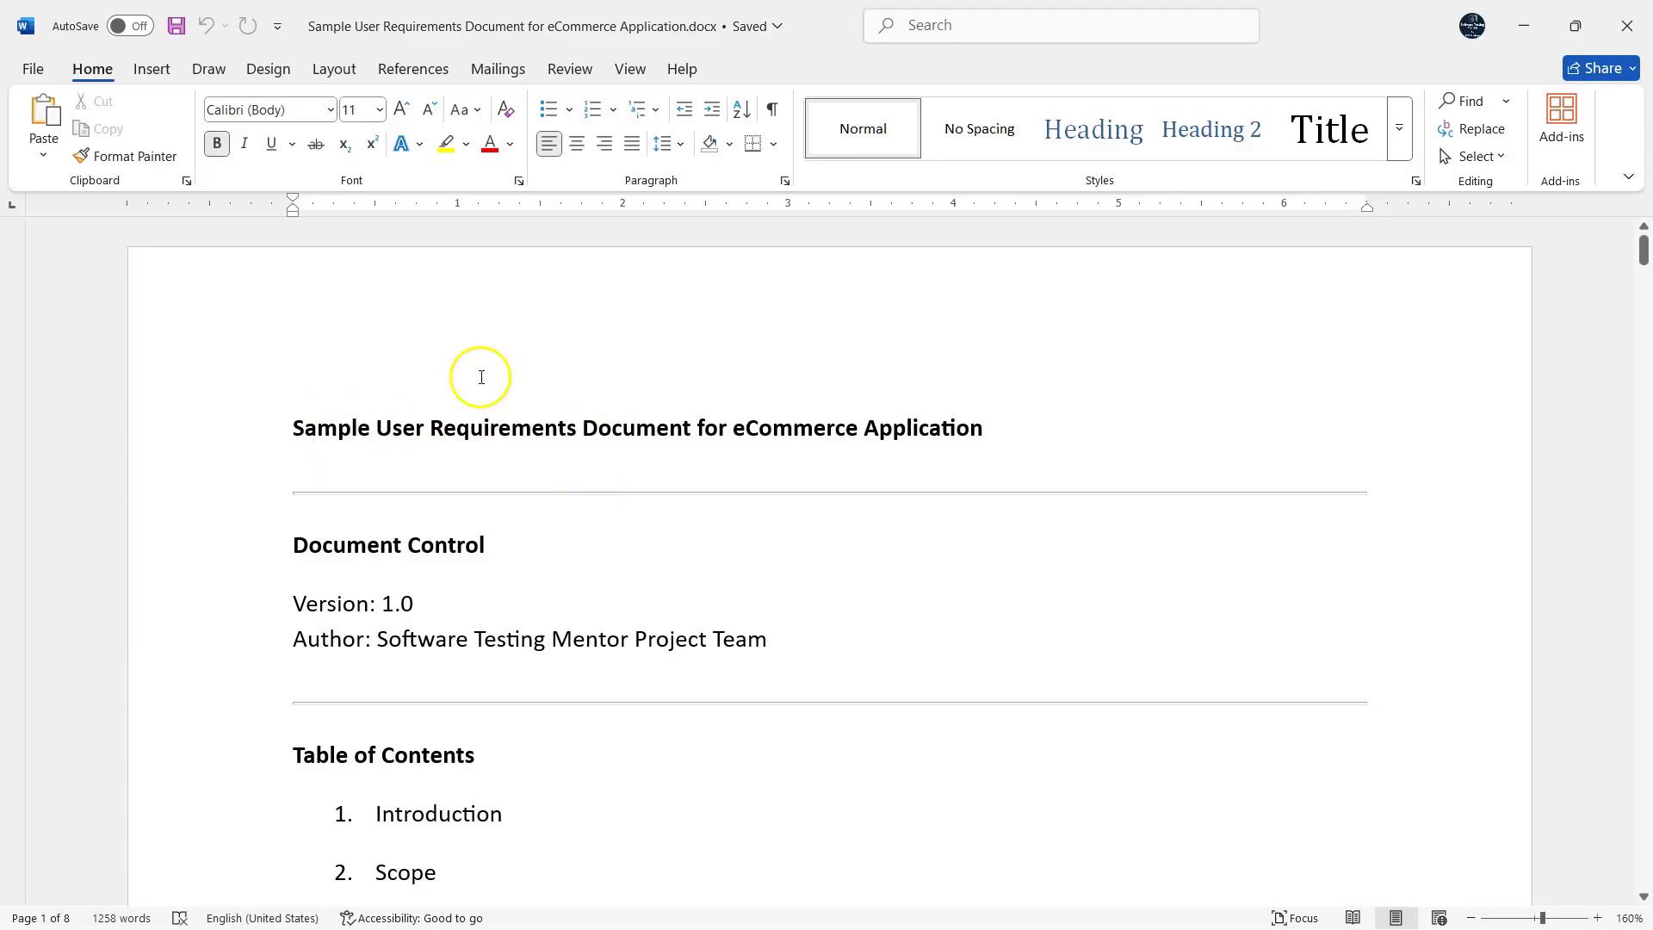
{"action": "left_click_drag", "start_coordinate": [295, 428], "coordinate": [988, 427]}
{"action": "left_click", "coordinate": [1136, 461]}
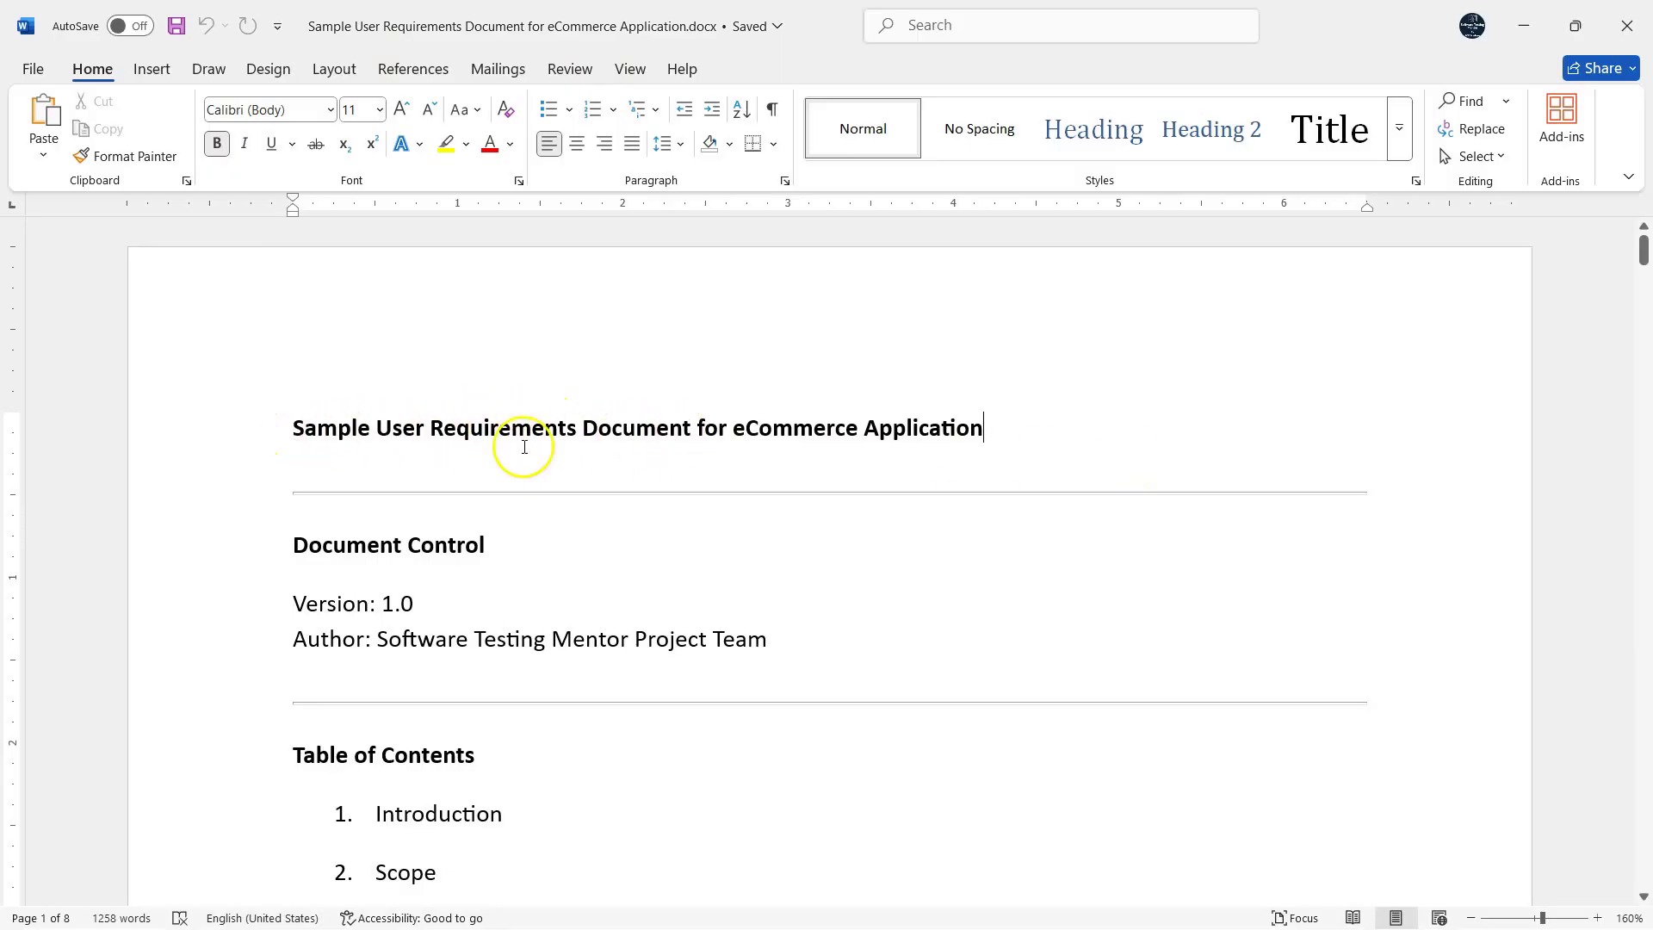
{"action": "left_click_drag", "start_coordinate": [734, 427], "coordinate": [982, 427]}
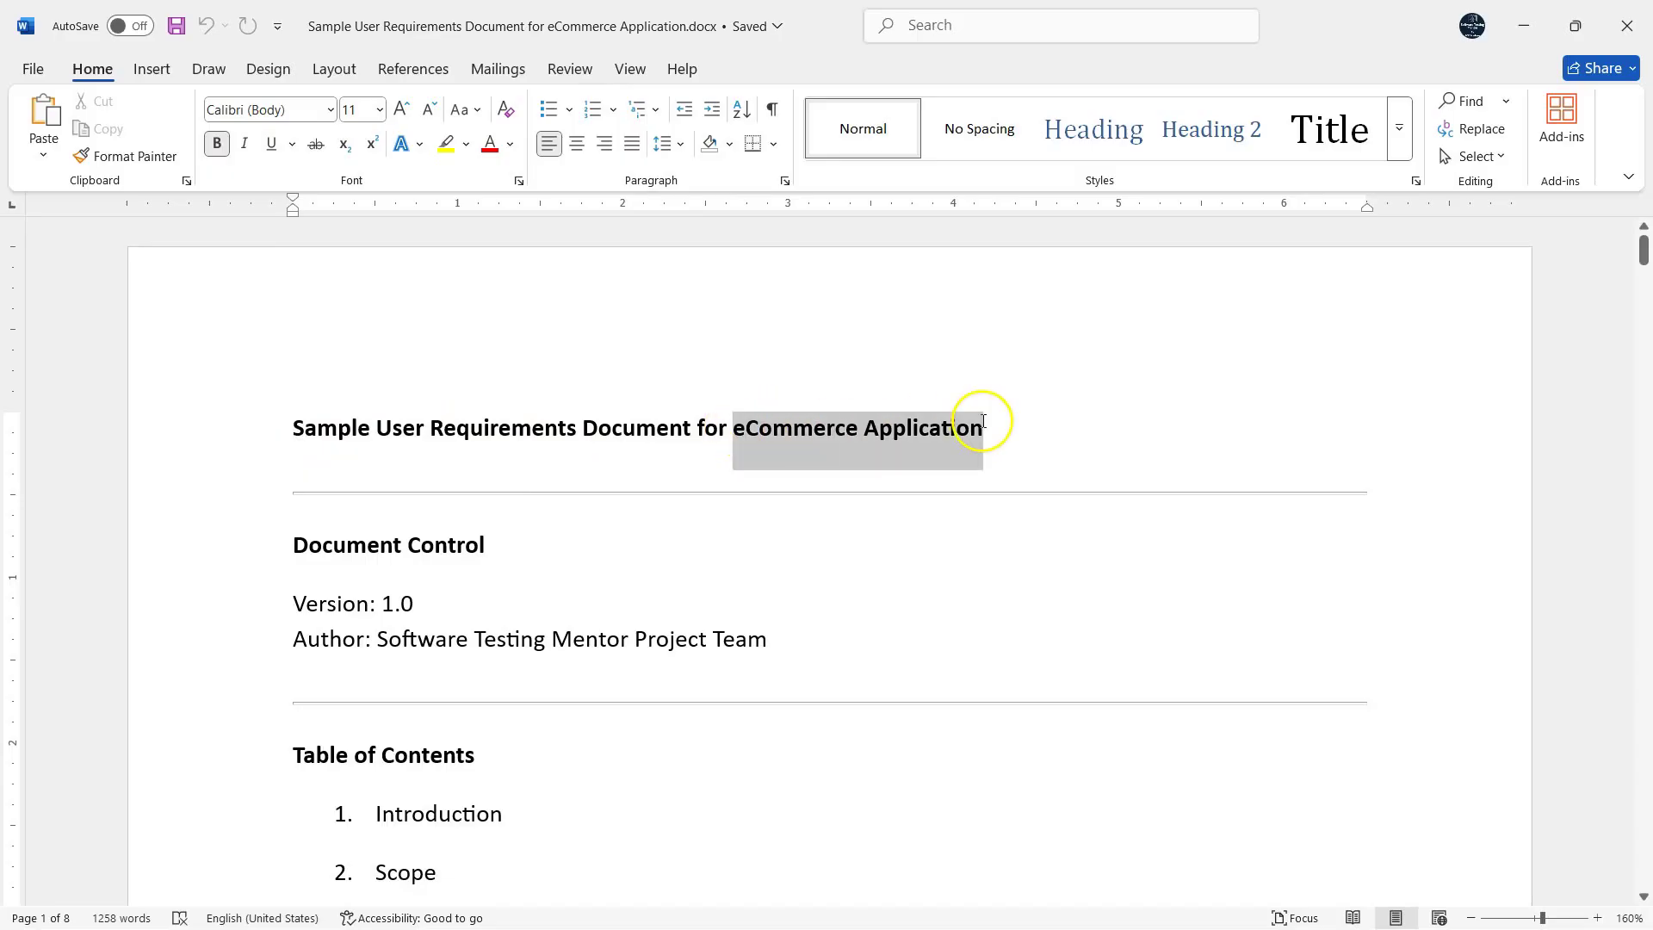
{"action": "left_click", "coordinate": [798, 513]}
{"action": "left_click", "coordinate": [903, 497]}
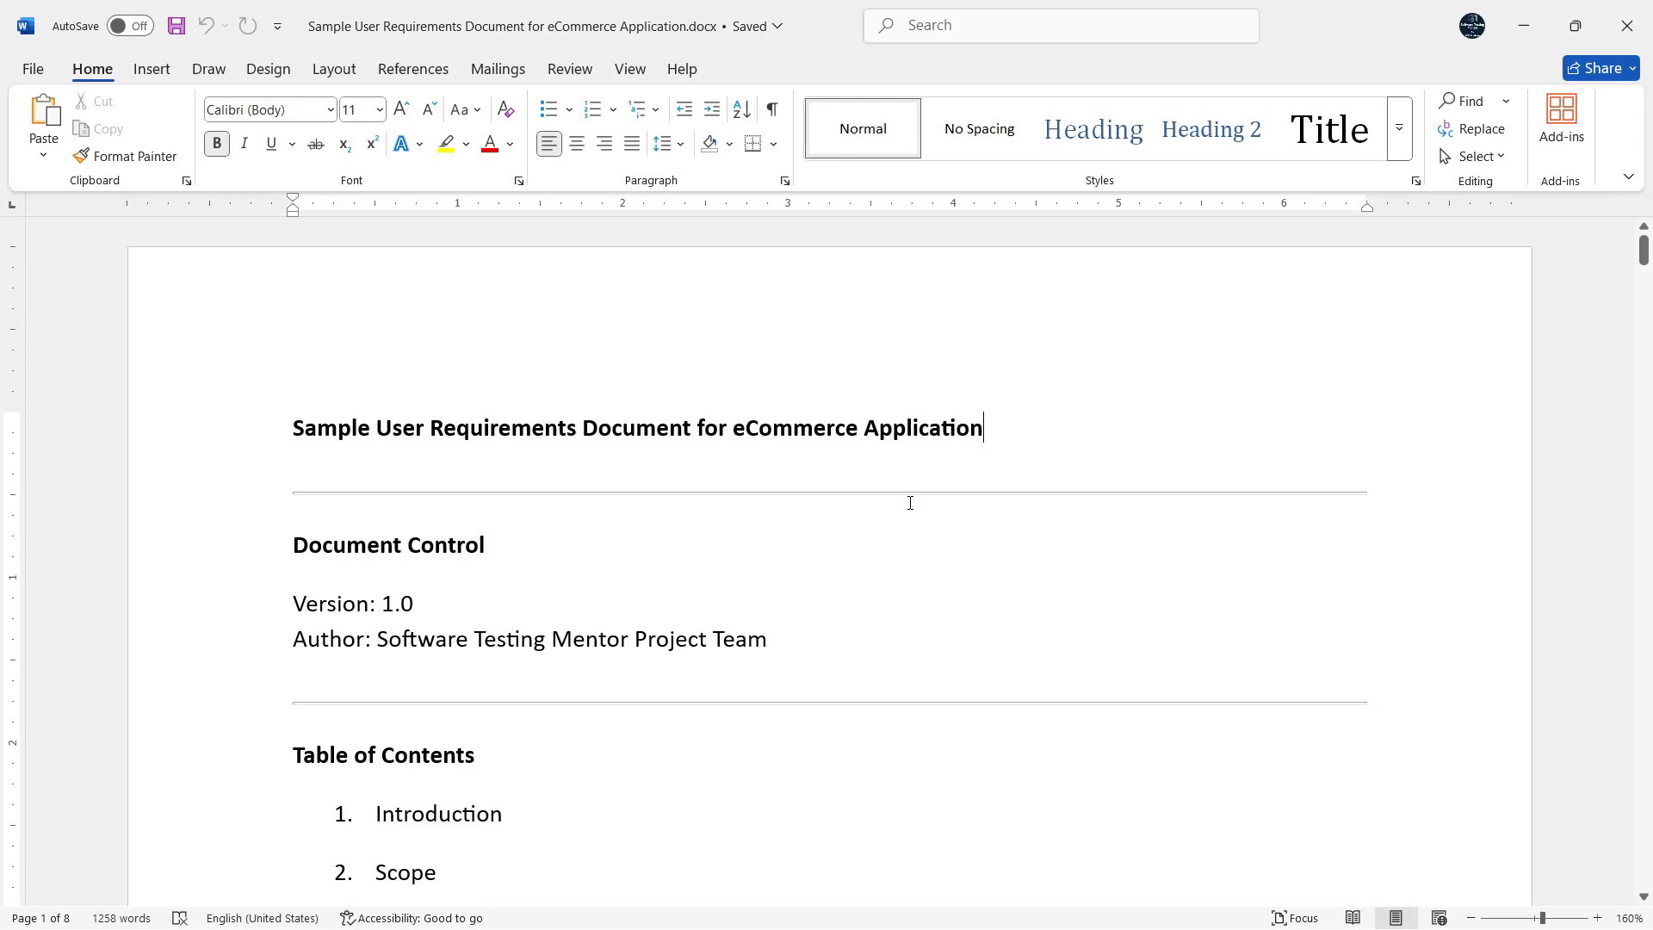
{"action": "scroll", "coordinate": [900, 568], "scroll_direction": "down", "scroll_amount": 1}
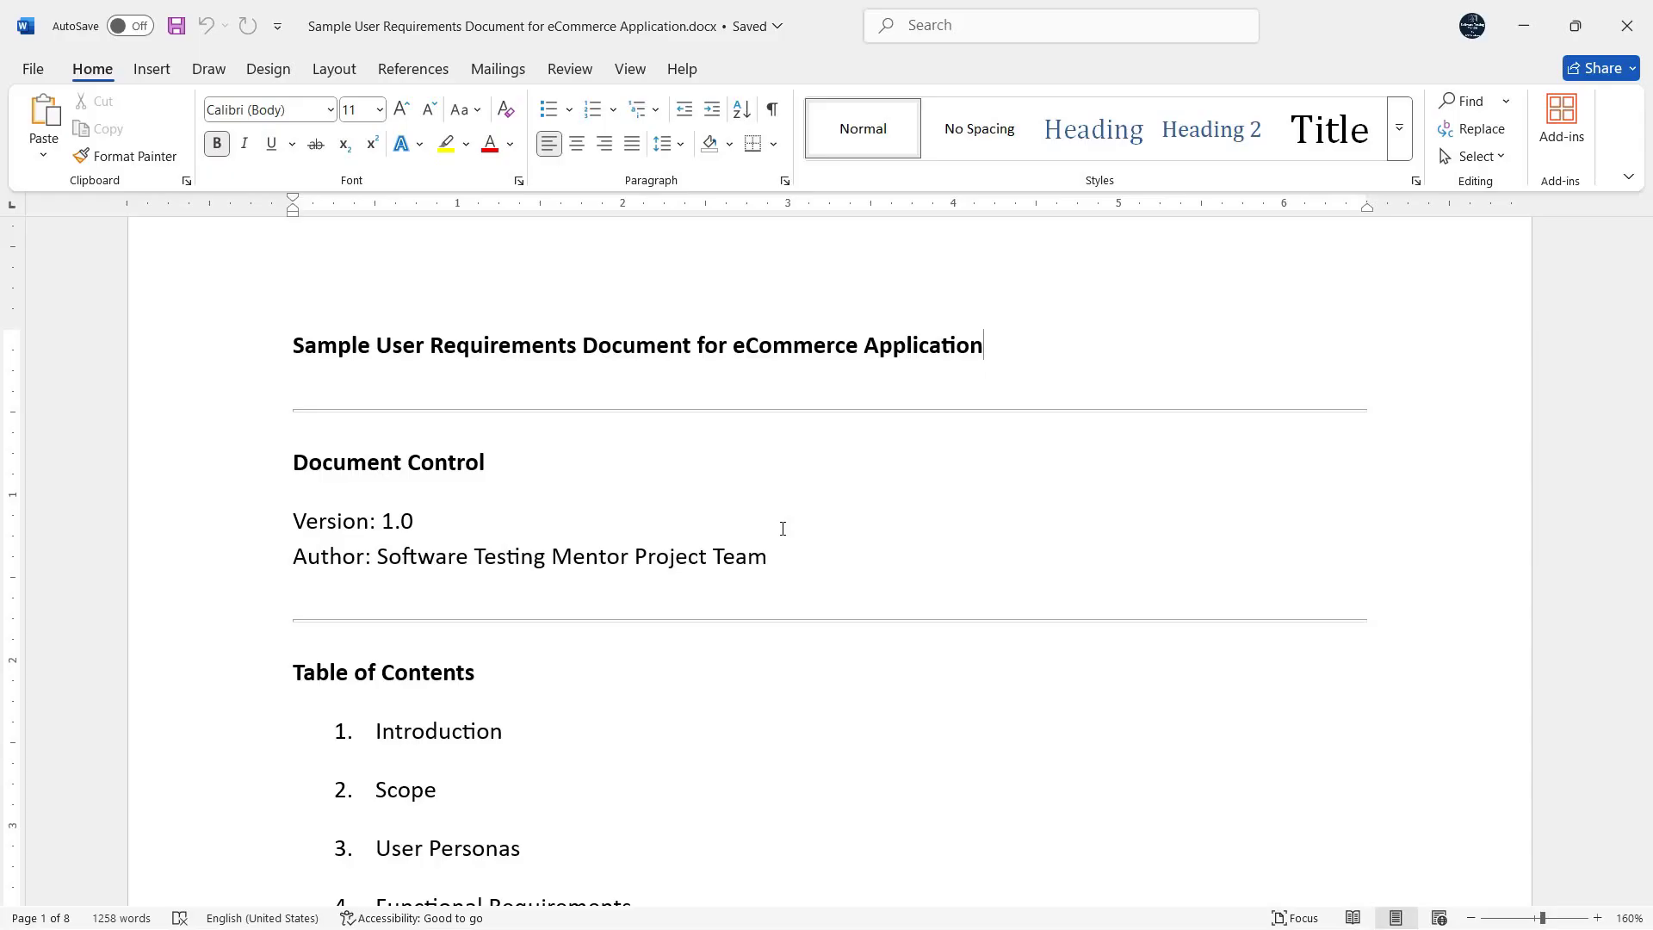
{"action": "left_click", "coordinate": [827, 514]}
- Highlight the Functional Requirements and User Registration & Profile Management entries in the contents
{"action": "scroll", "coordinate": [812, 611], "scroll_direction": "down", "scroll_amount": 2}
{"action": "scroll", "coordinate": [365, 429], "scroll_direction": "down", "scroll_amount": 3}
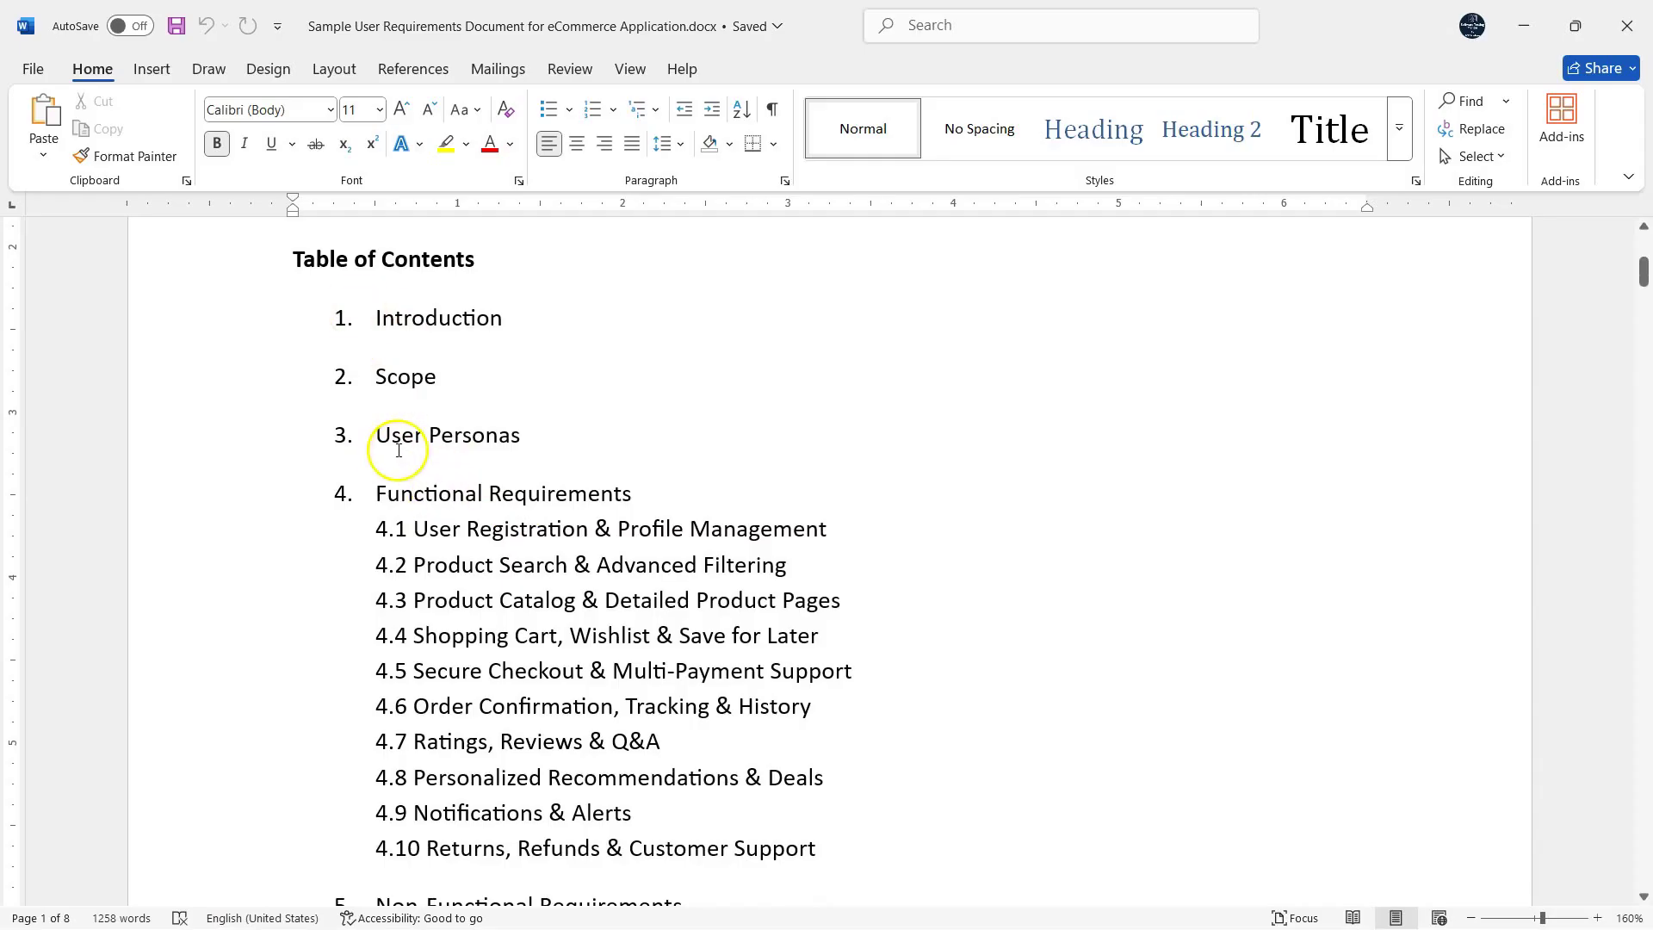
{"action": "left_click_drag", "start_coordinate": [379, 491], "coordinate": [822, 878]}
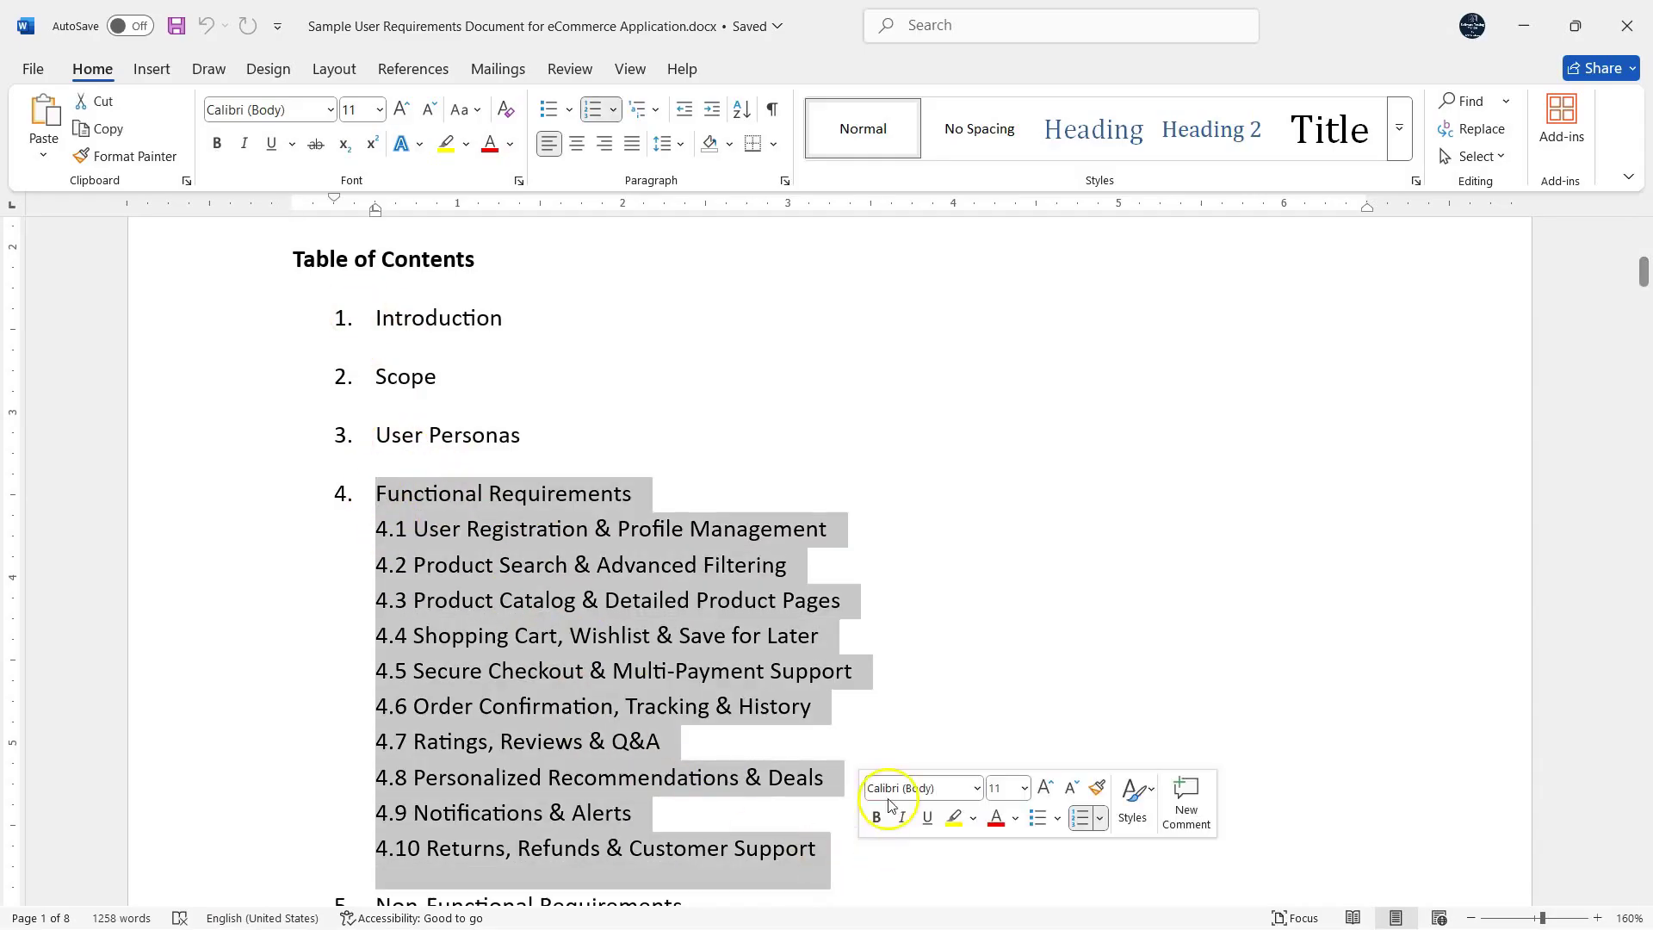
{"action": "scroll", "coordinate": [778, 694], "scroll_direction": "down", "scroll_amount": 3}
{"action": "left_click_drag", "start_coordinate": [380, 657], "coordinate": [812, 656]}
{"action": "scroll", "coordinate": [555, 721], "scroll_direction": "down", "scroll_amount": 1}
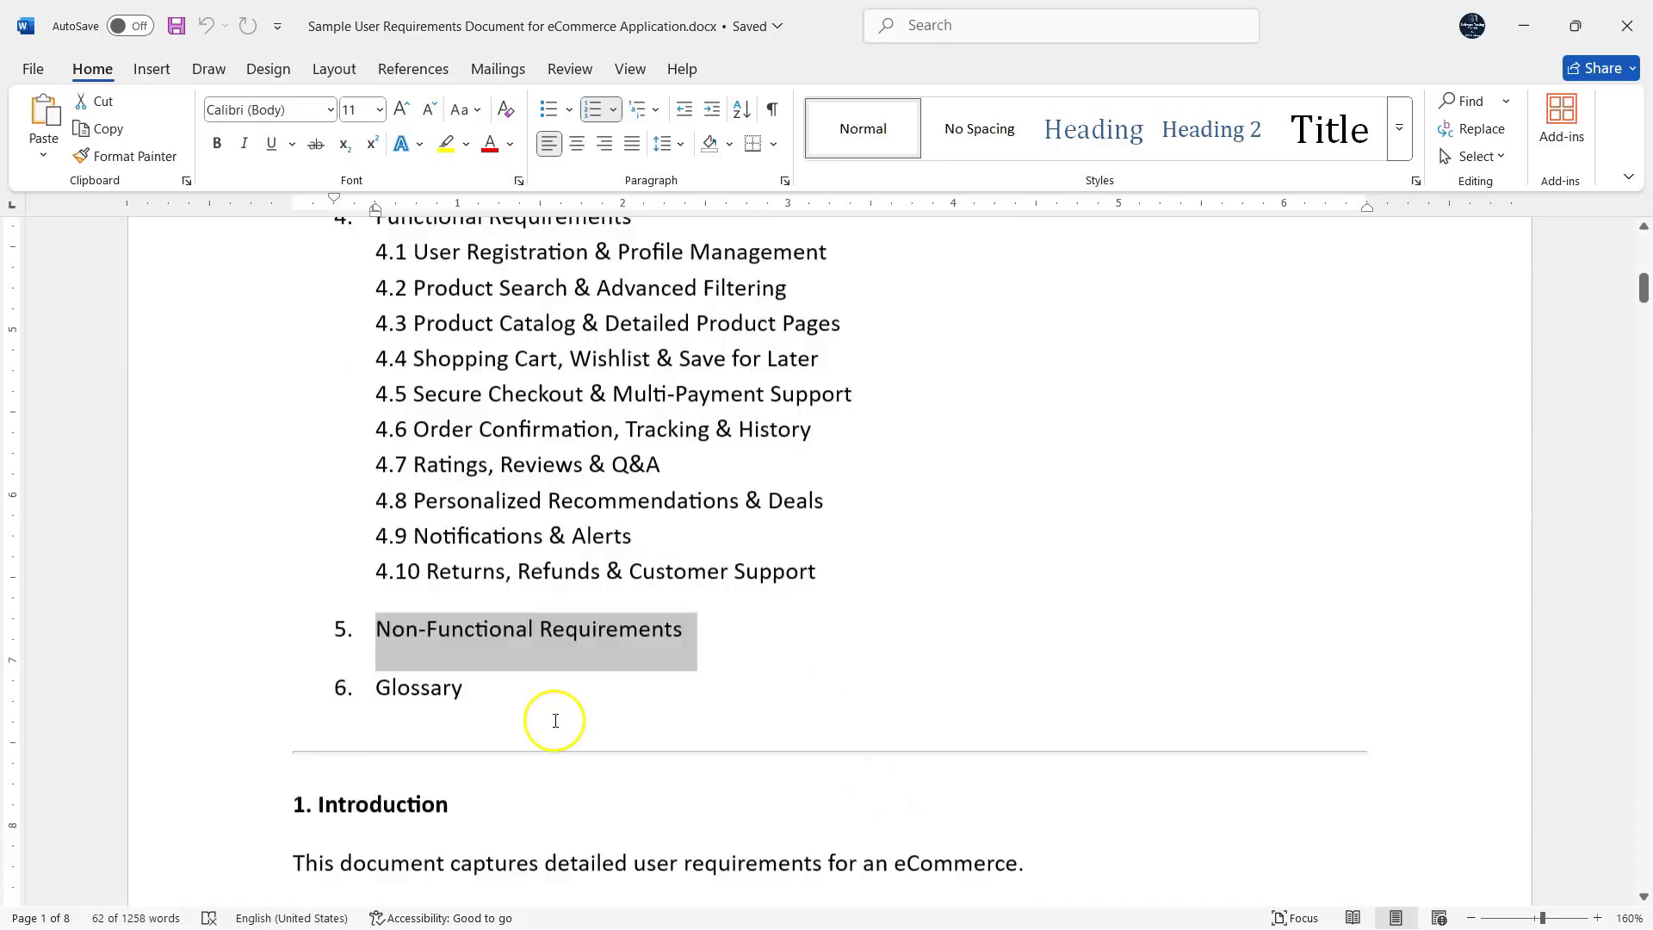
{"action": "scroll", "coordinate": [555, 721], "scroll_direction": "down", "scroll_amount": 3}
{"action": "scroll", "coordinate": [490, 656], "scroll_direction": "up", "scroll_amount": 4}
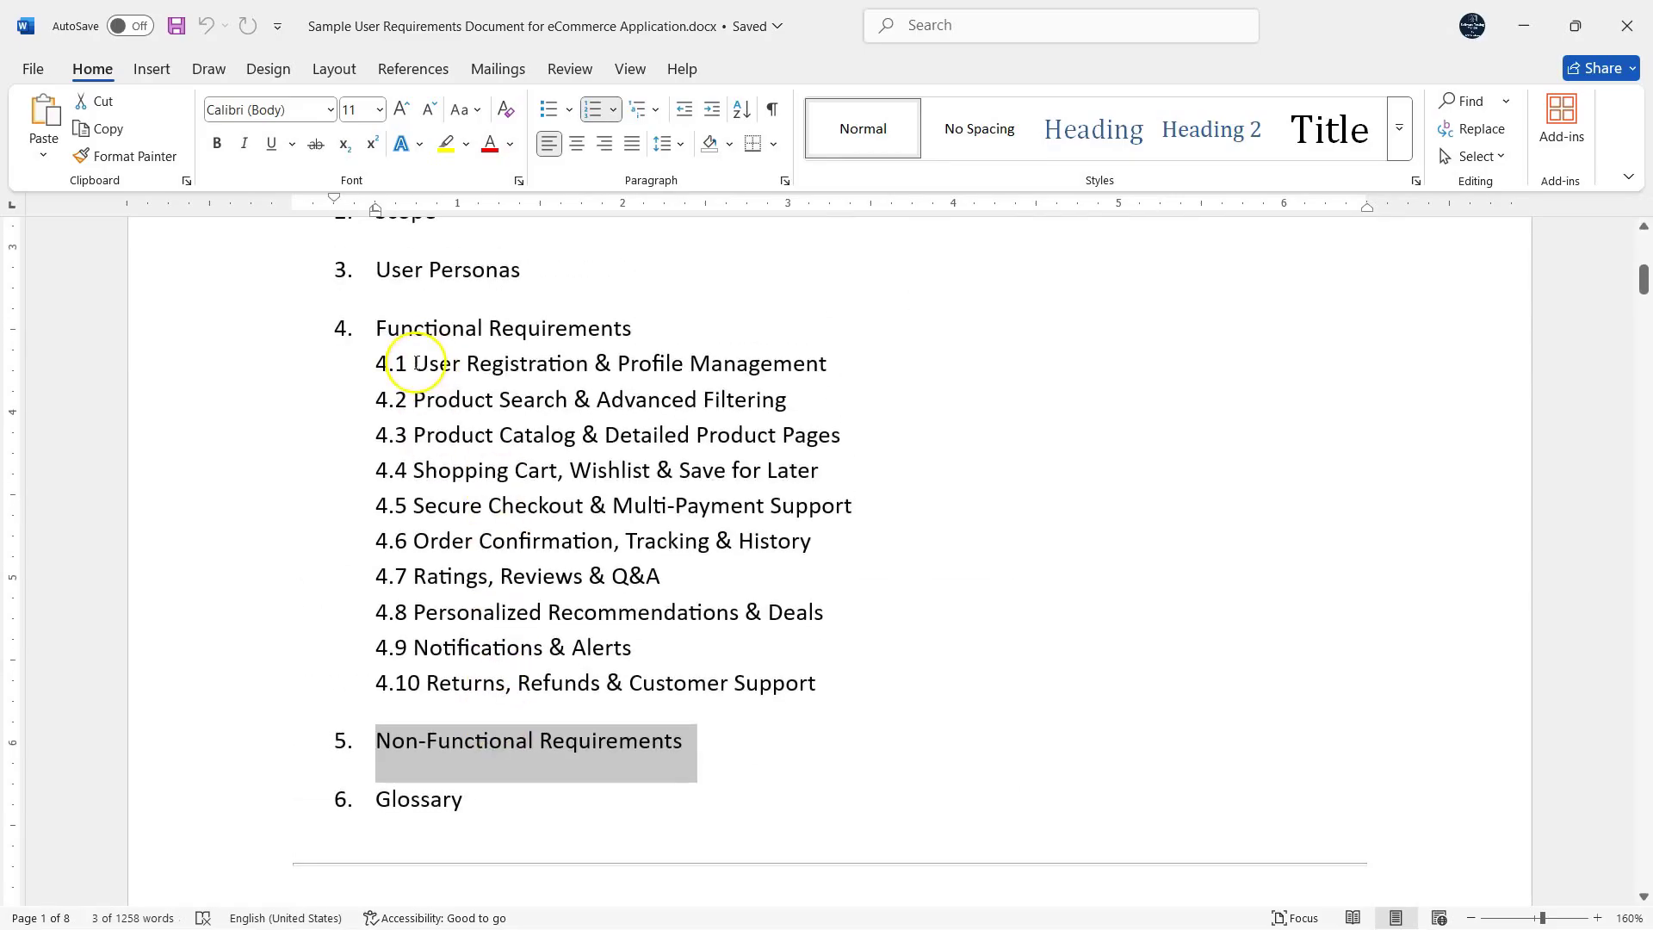
{"action": "left_click_drag", "start_coordinate": [415, 363], "coordinate": [827, 363]}
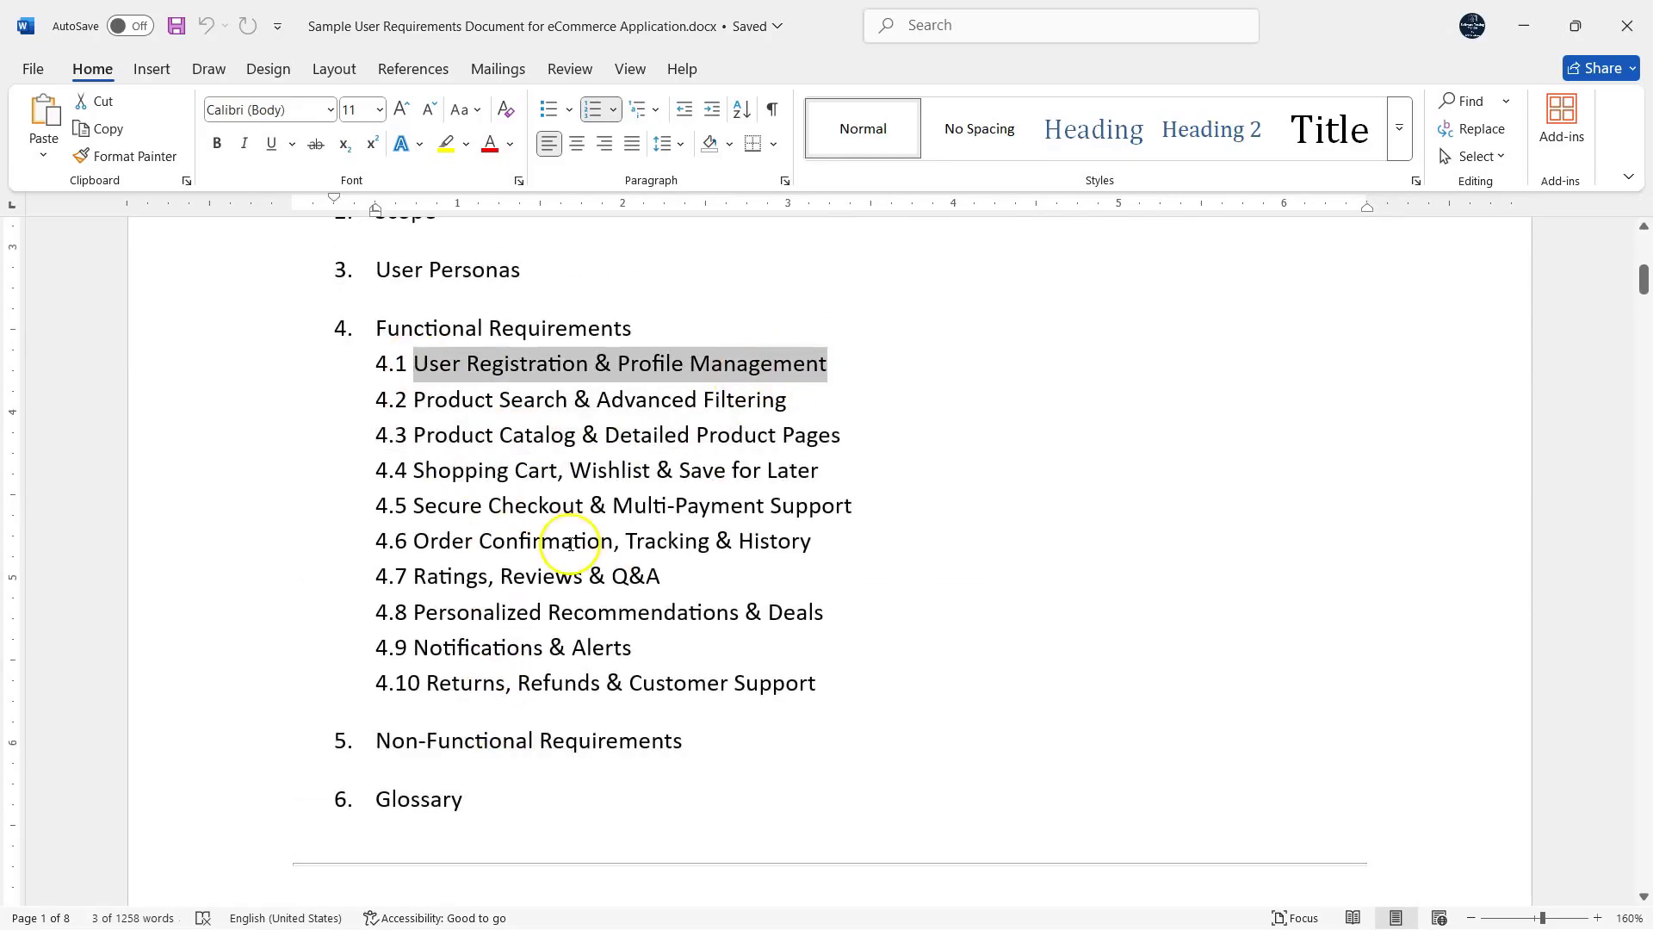
- Highlight the In Scope, Core shopping workflow and Out of Scope items, reaching section 4
{"action": "scroll", "coordinate": [495, 629], "scroll_direction": "down", "scroll_amount": 1}
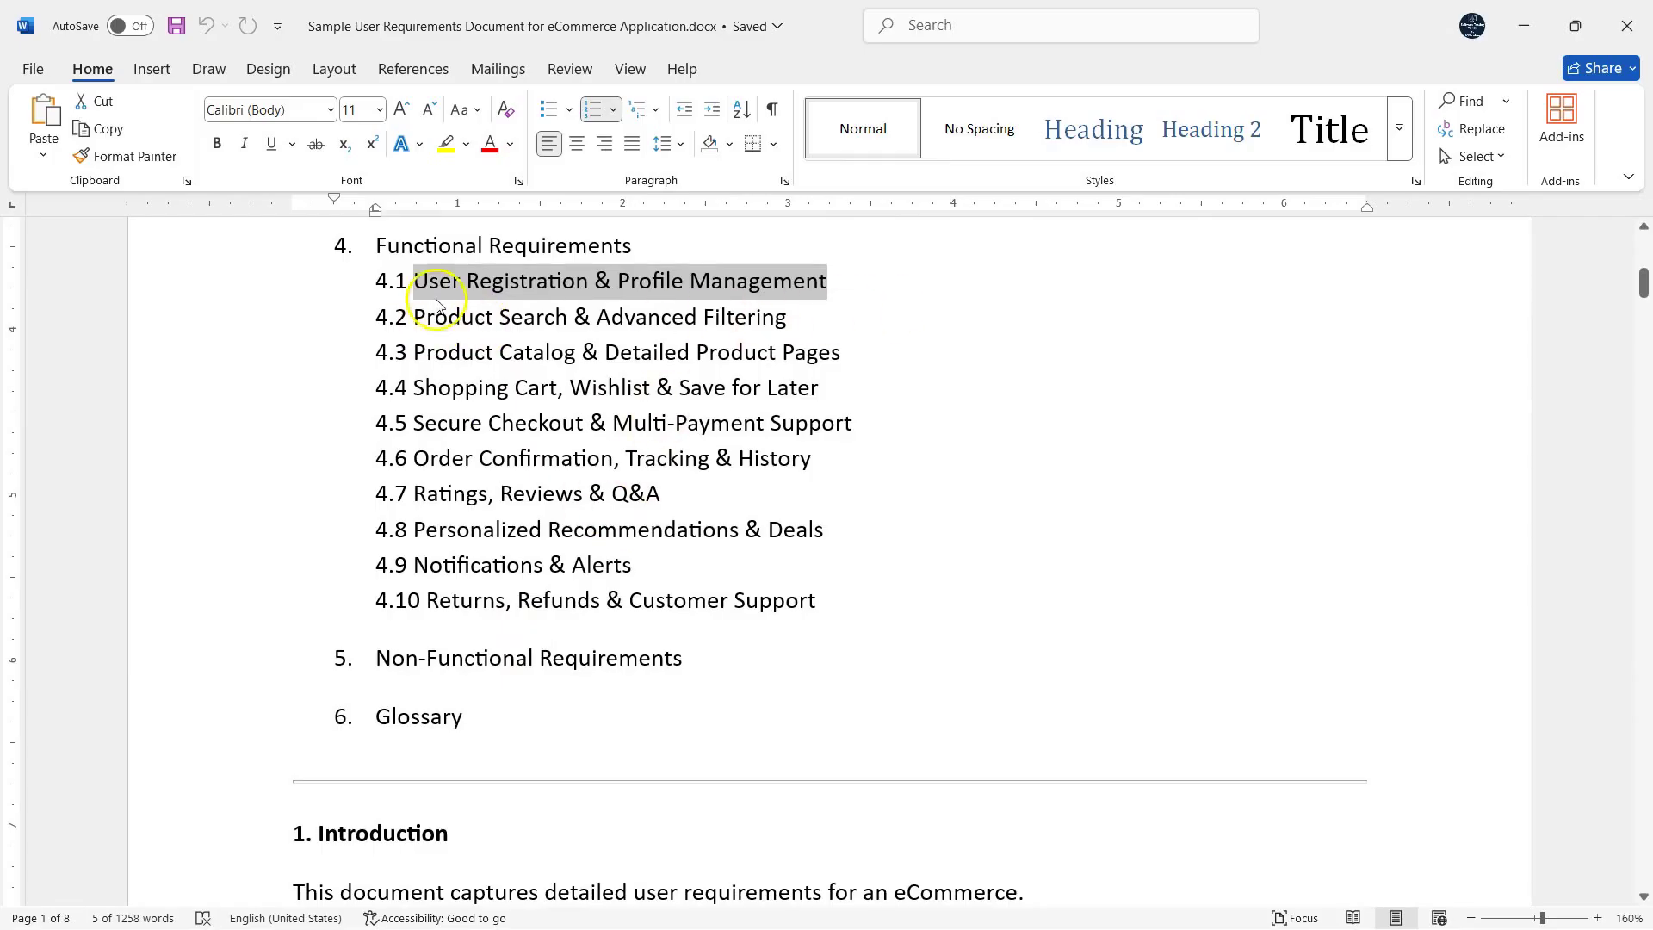
{"action": "scroll", "coordinate": [521, 624], "scroll_direction": "down", "scroll_amount": 1}
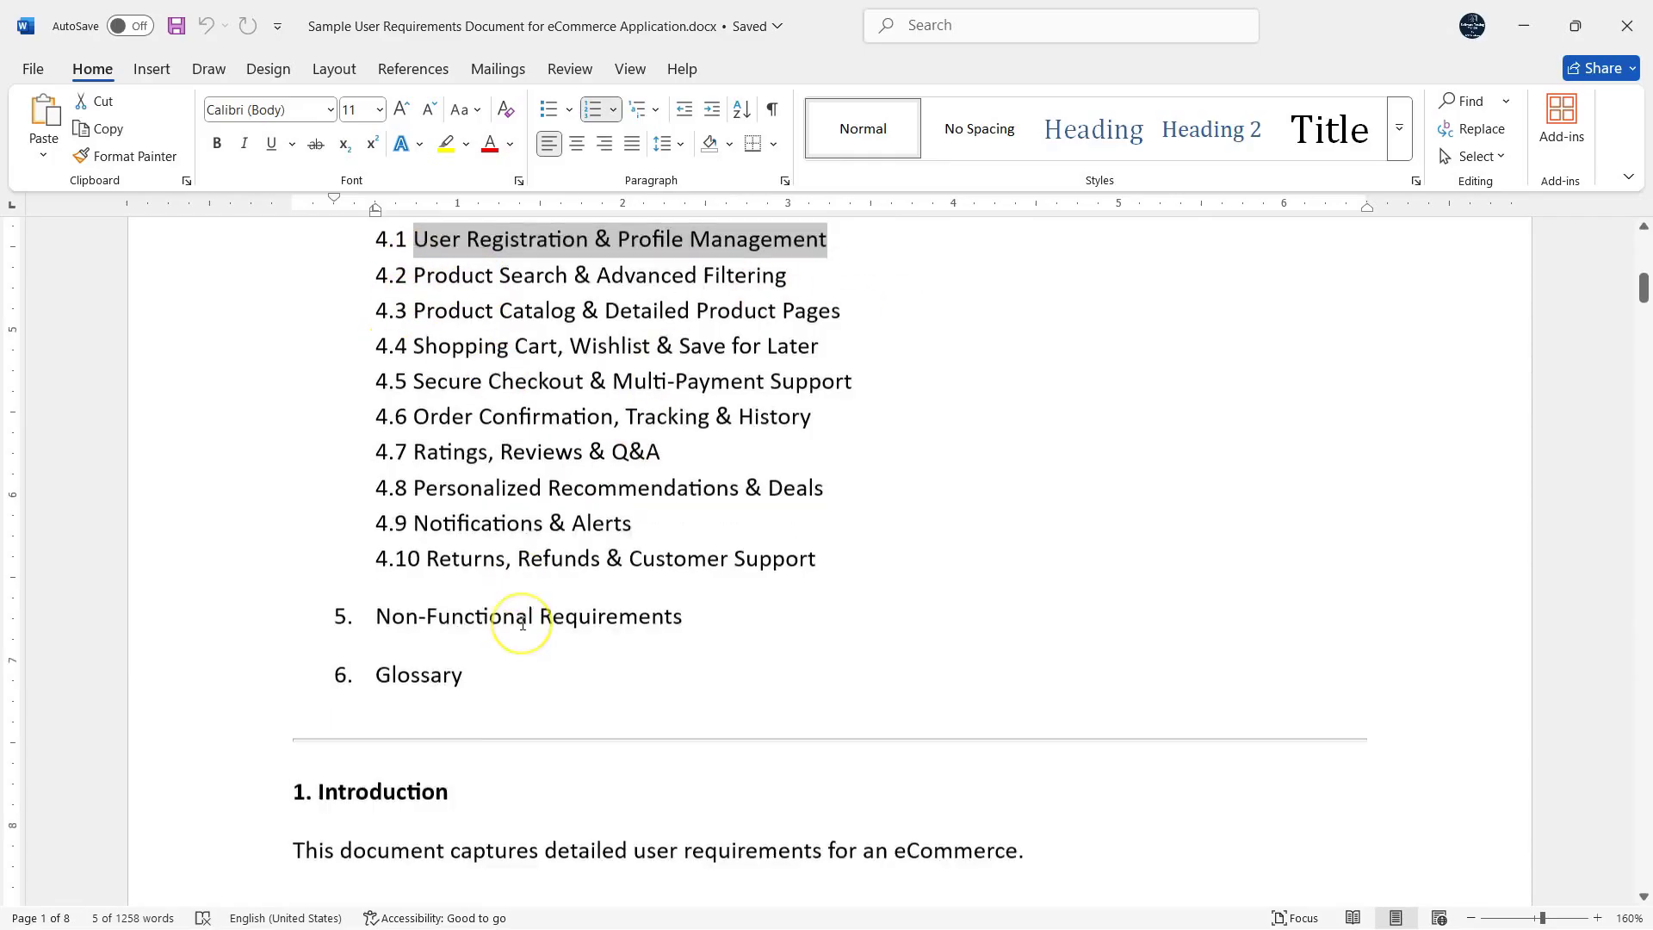
{"action": "scroll", "coordinate": [521, 623], "scroll_direction": "down", "scroll_amount": 5}
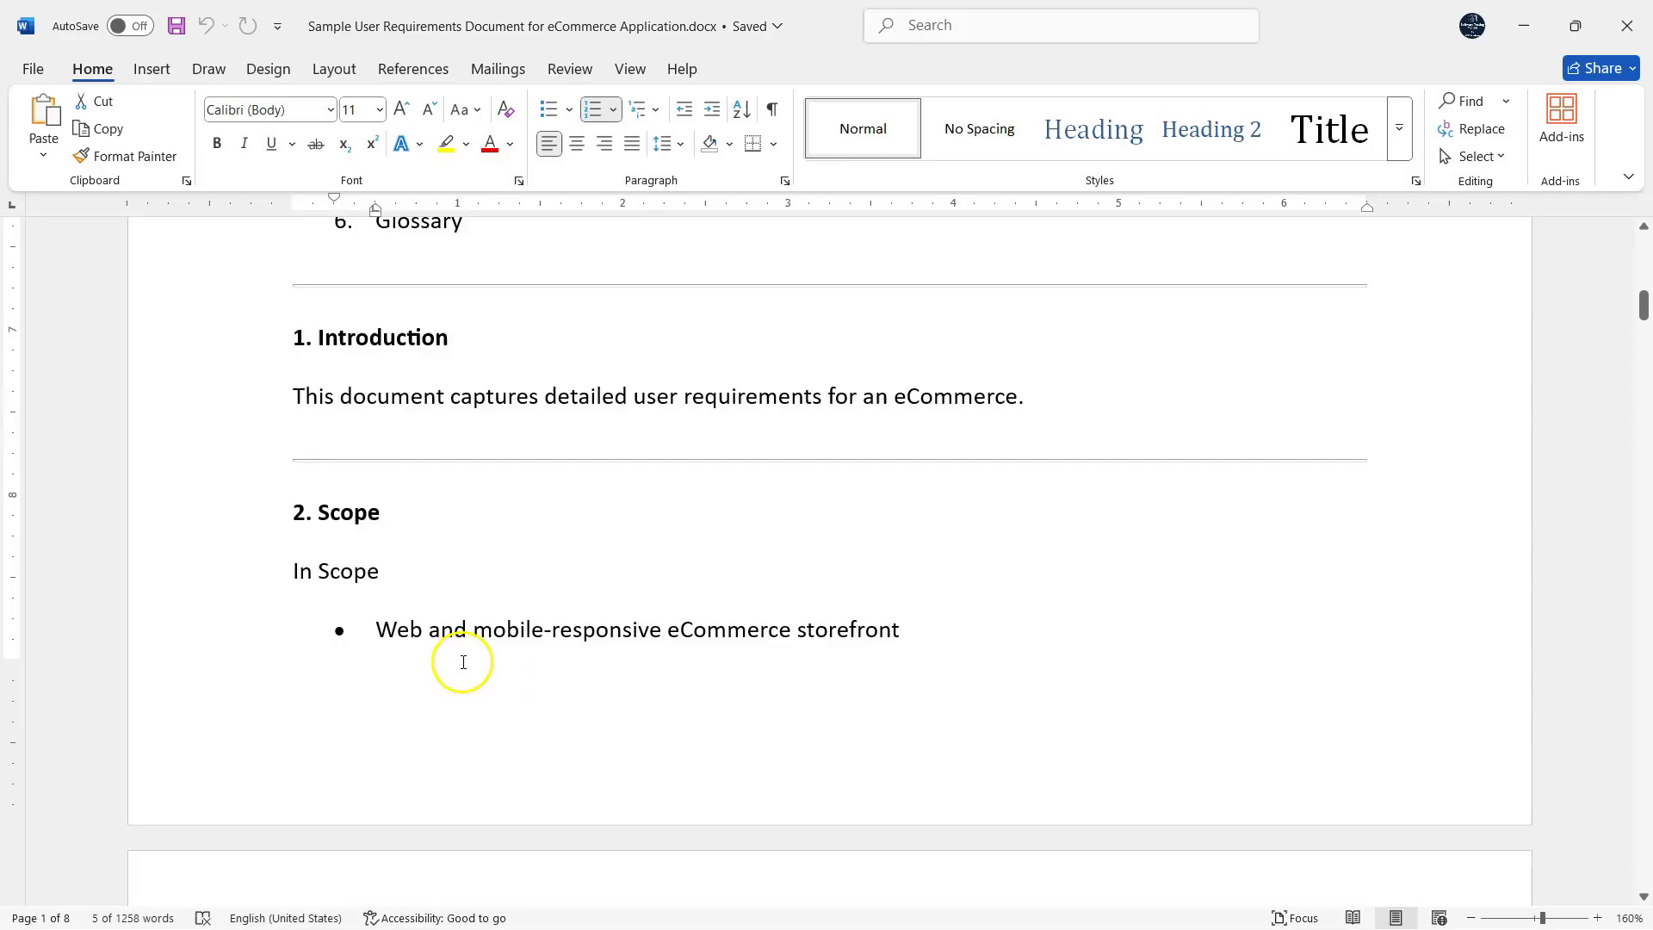
{"action": "scroll", "coordinate": [463, 661], "scroll_direction": "down", "scroll_amount": 3}
{"action": "left_click_drag", "start_coordinate": [287, 318], "coordinate": [837, 379]}
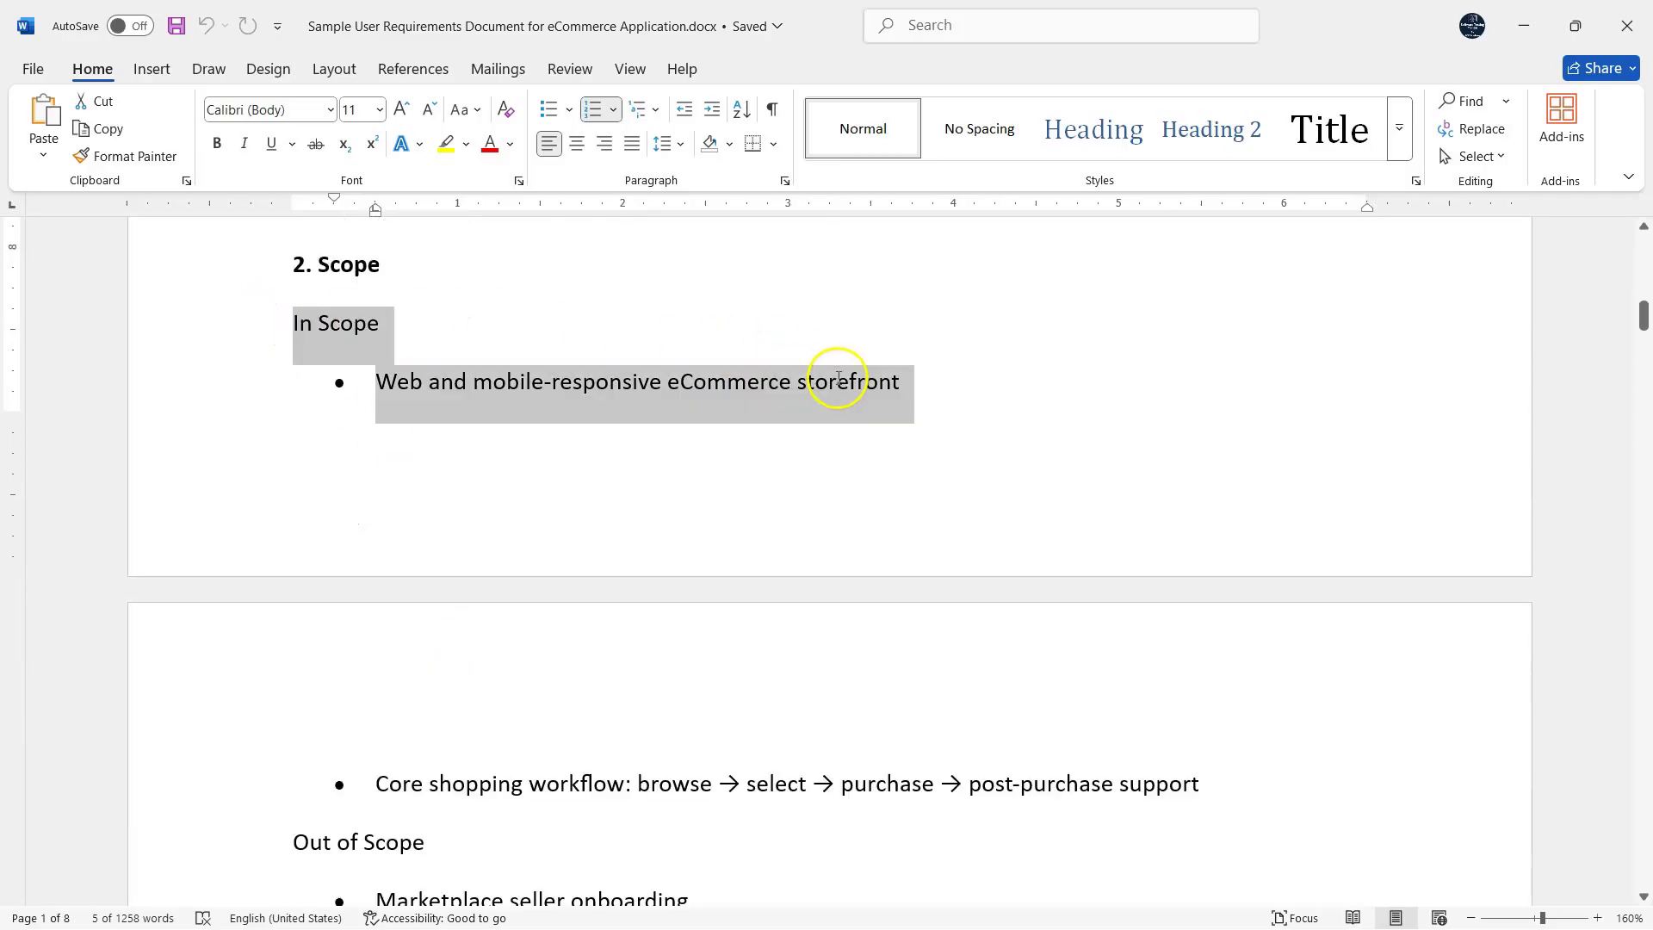
{"action": "left_click", "coordinate": [513, 469]}
{"action": "scroll", "coordinate": [333, 358], "scroll_direction": "down", "scroll_amount": 4}
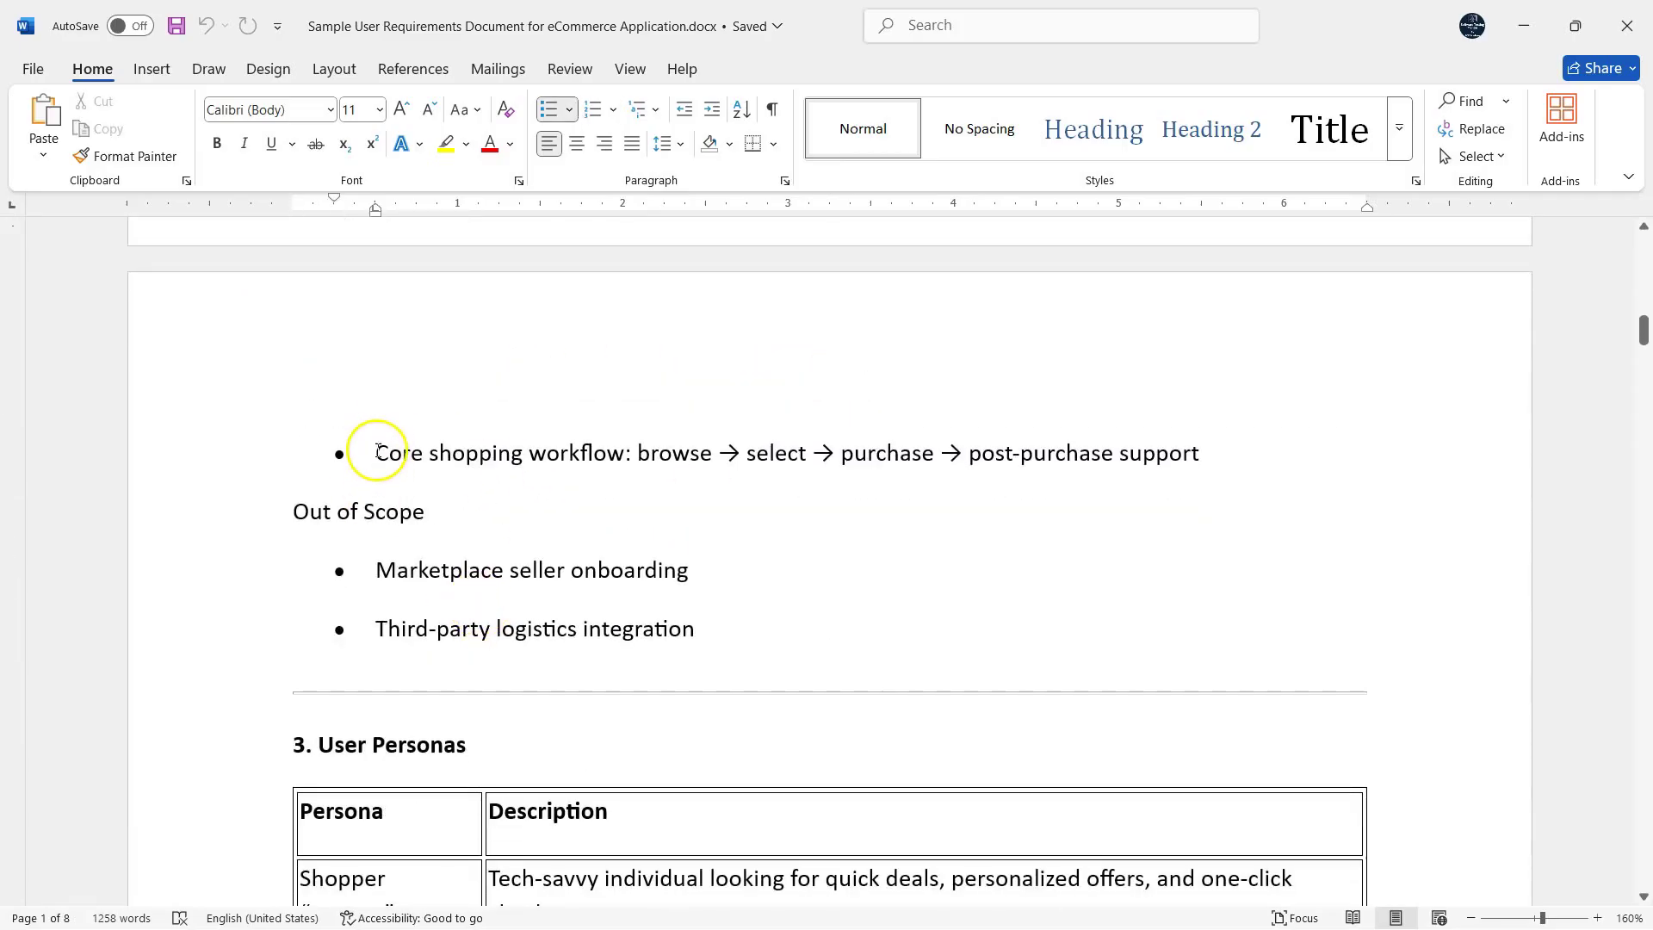
{"action": "left_click_drag", "start_coordinate": [379, 451], "coordinate": [1154, 435]}
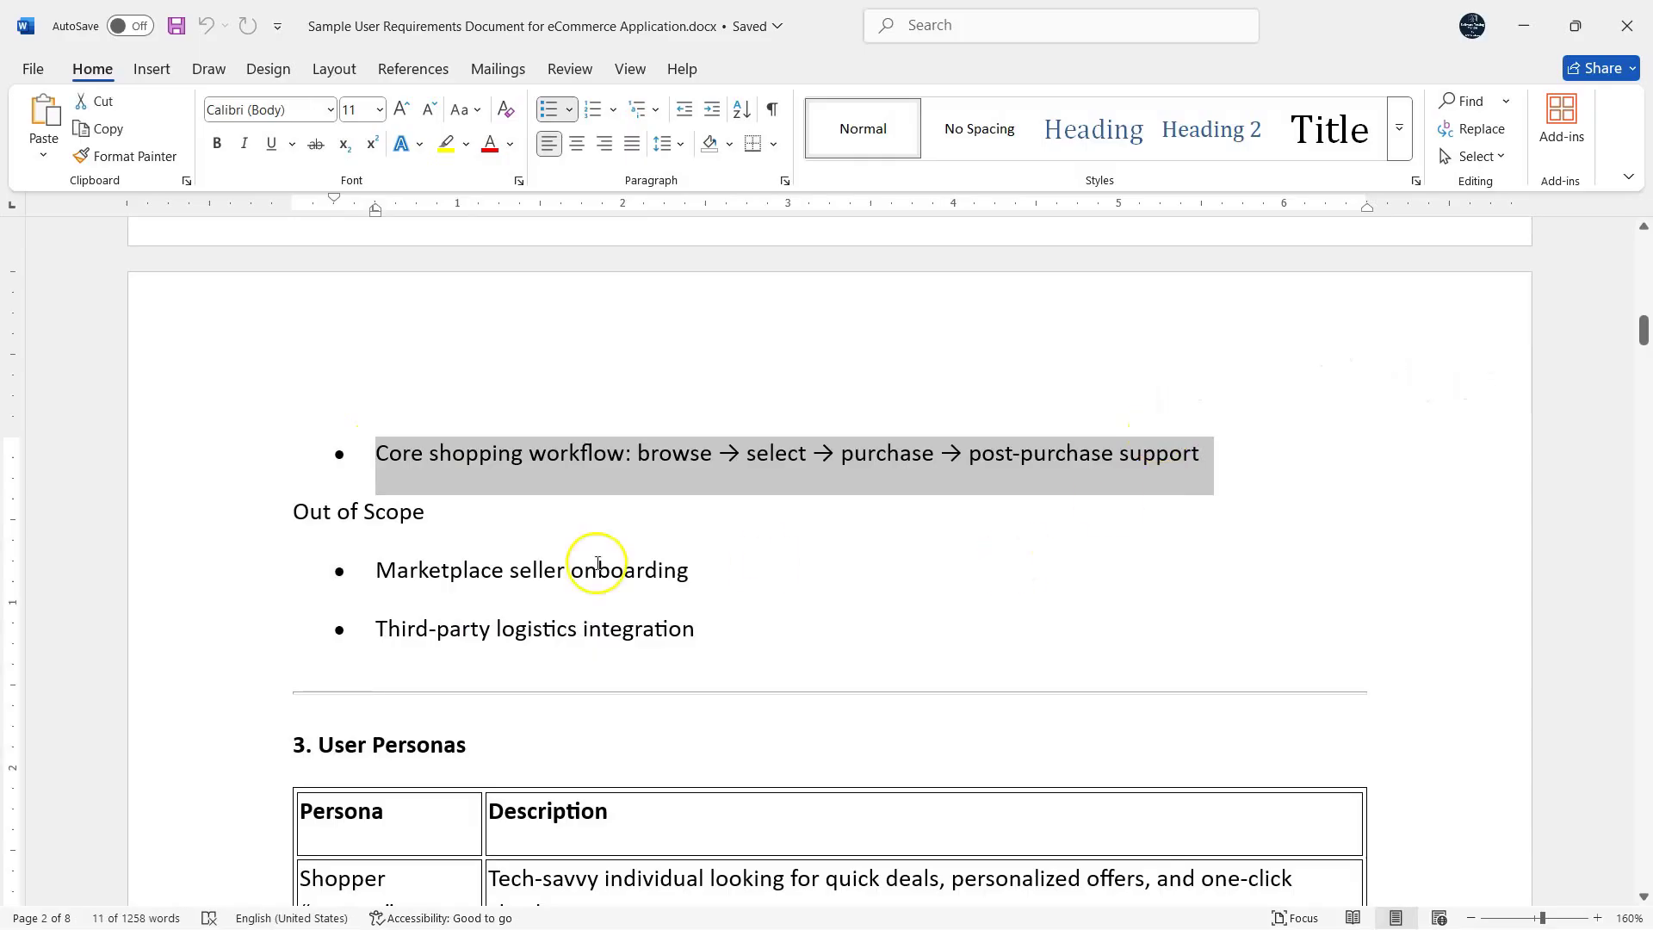
{"action": "left_click_drag", "start_coordinate": [287, 513], "coordinate": [657, 634]}
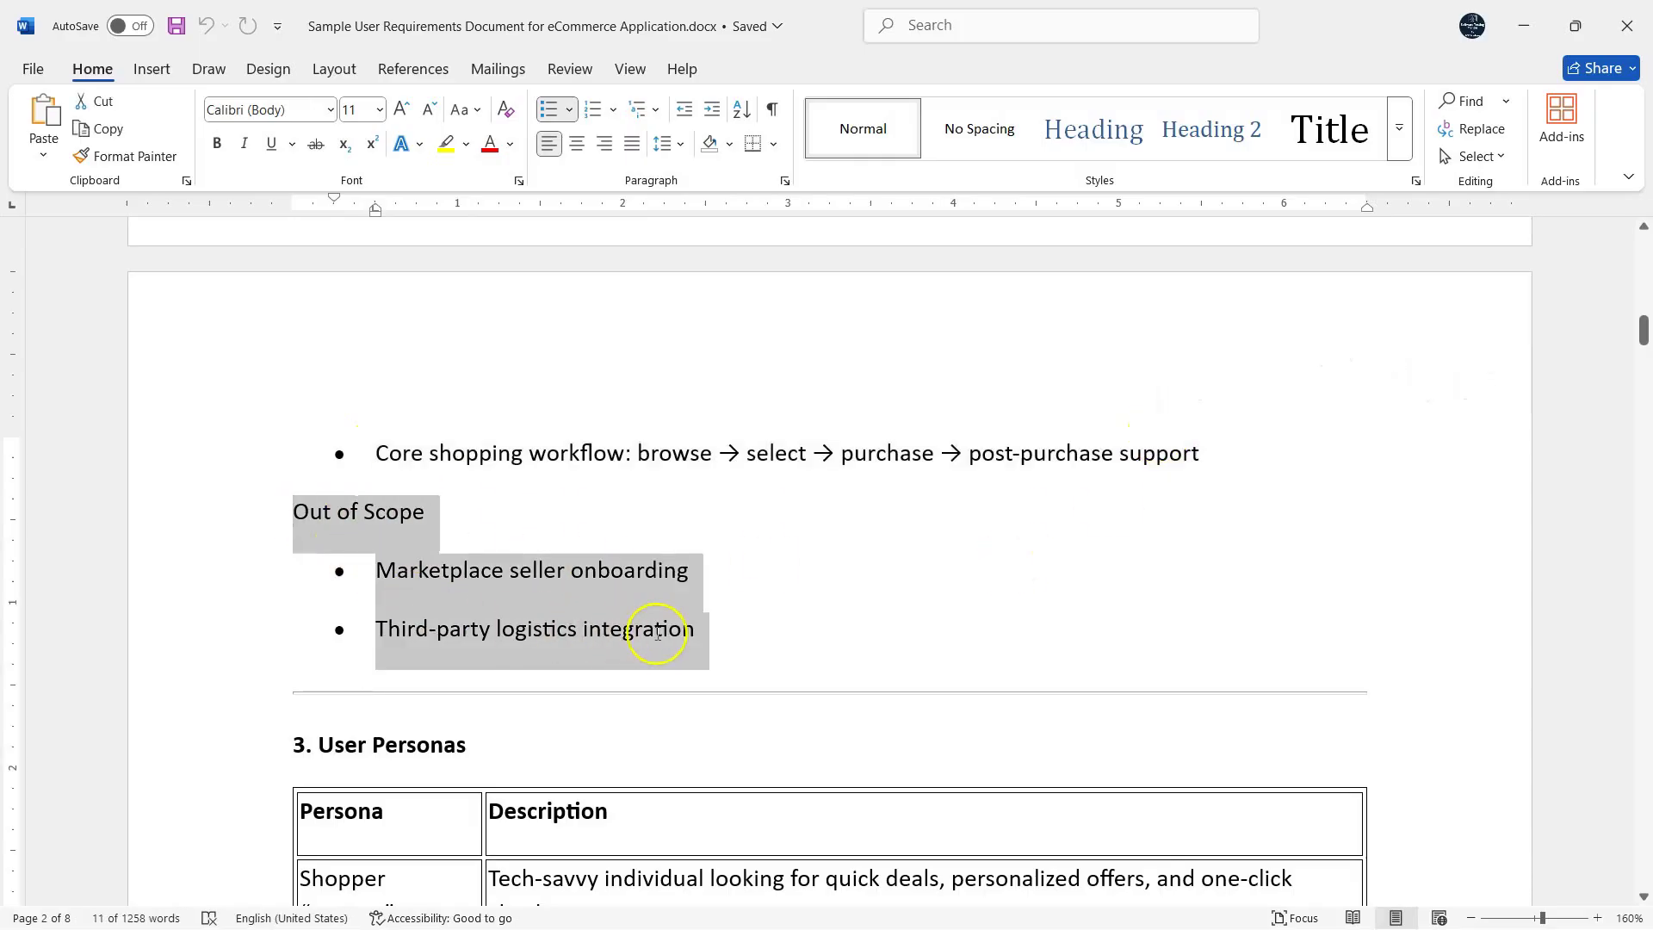
{"action": "scroll", "coordinate": [576, 665], "scroll_direction": "down", "scroll_amount": 3}
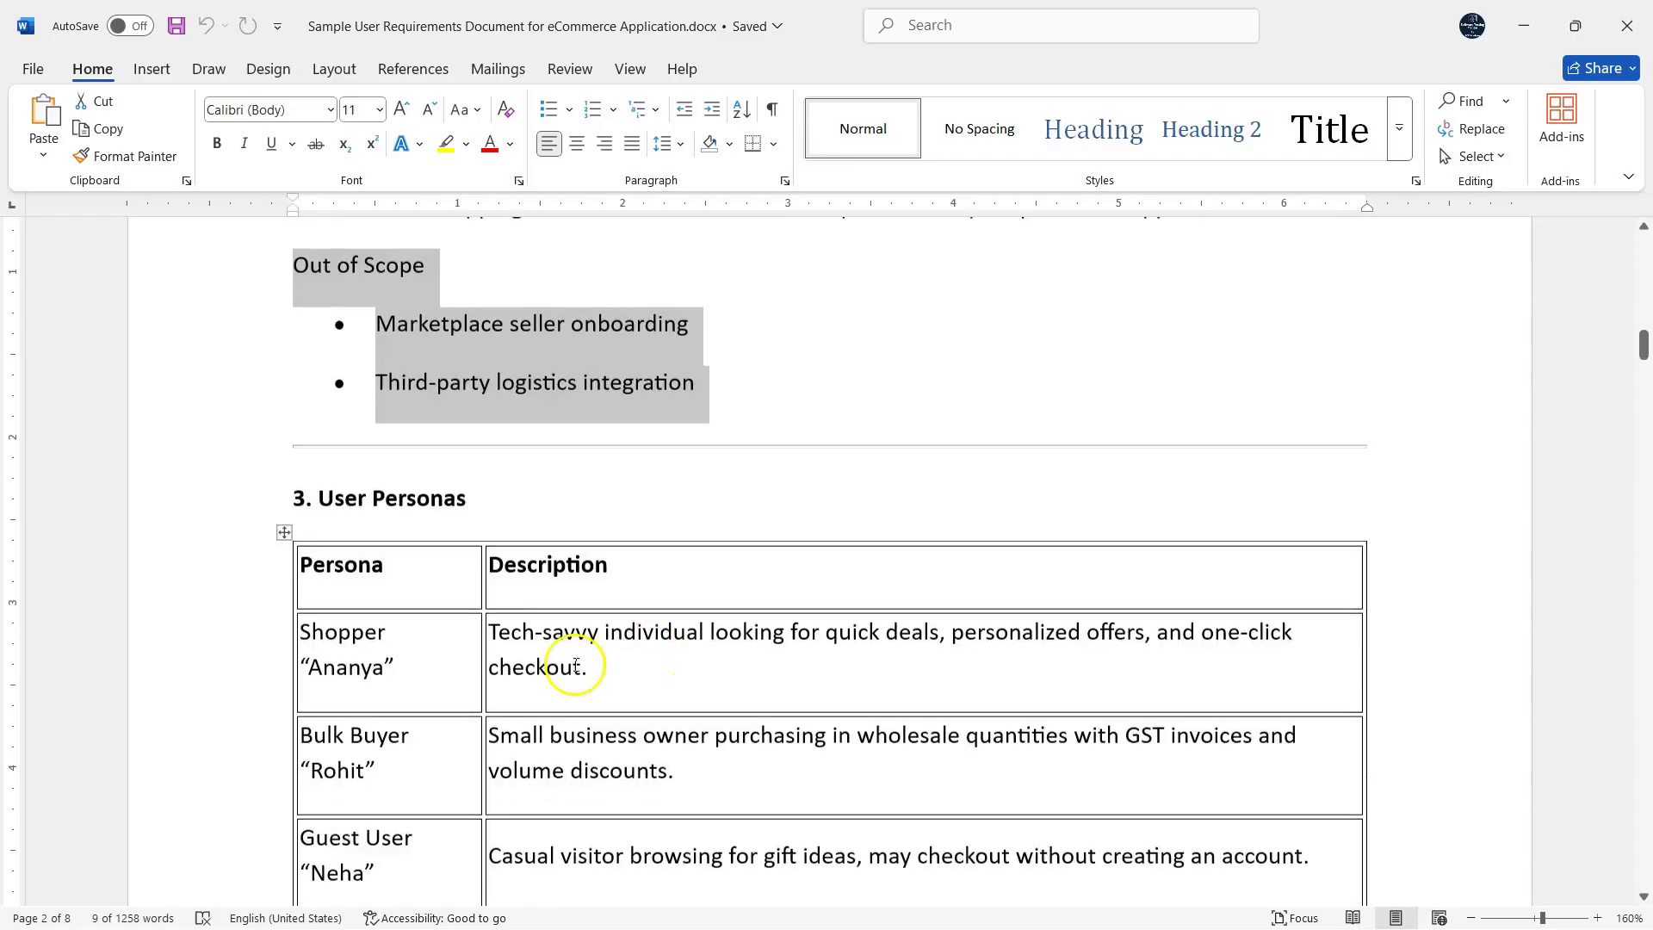
{"action": "scroll", "coordinate": [658, 659], "scroll_direction": "down", "scroll_amount": 7}
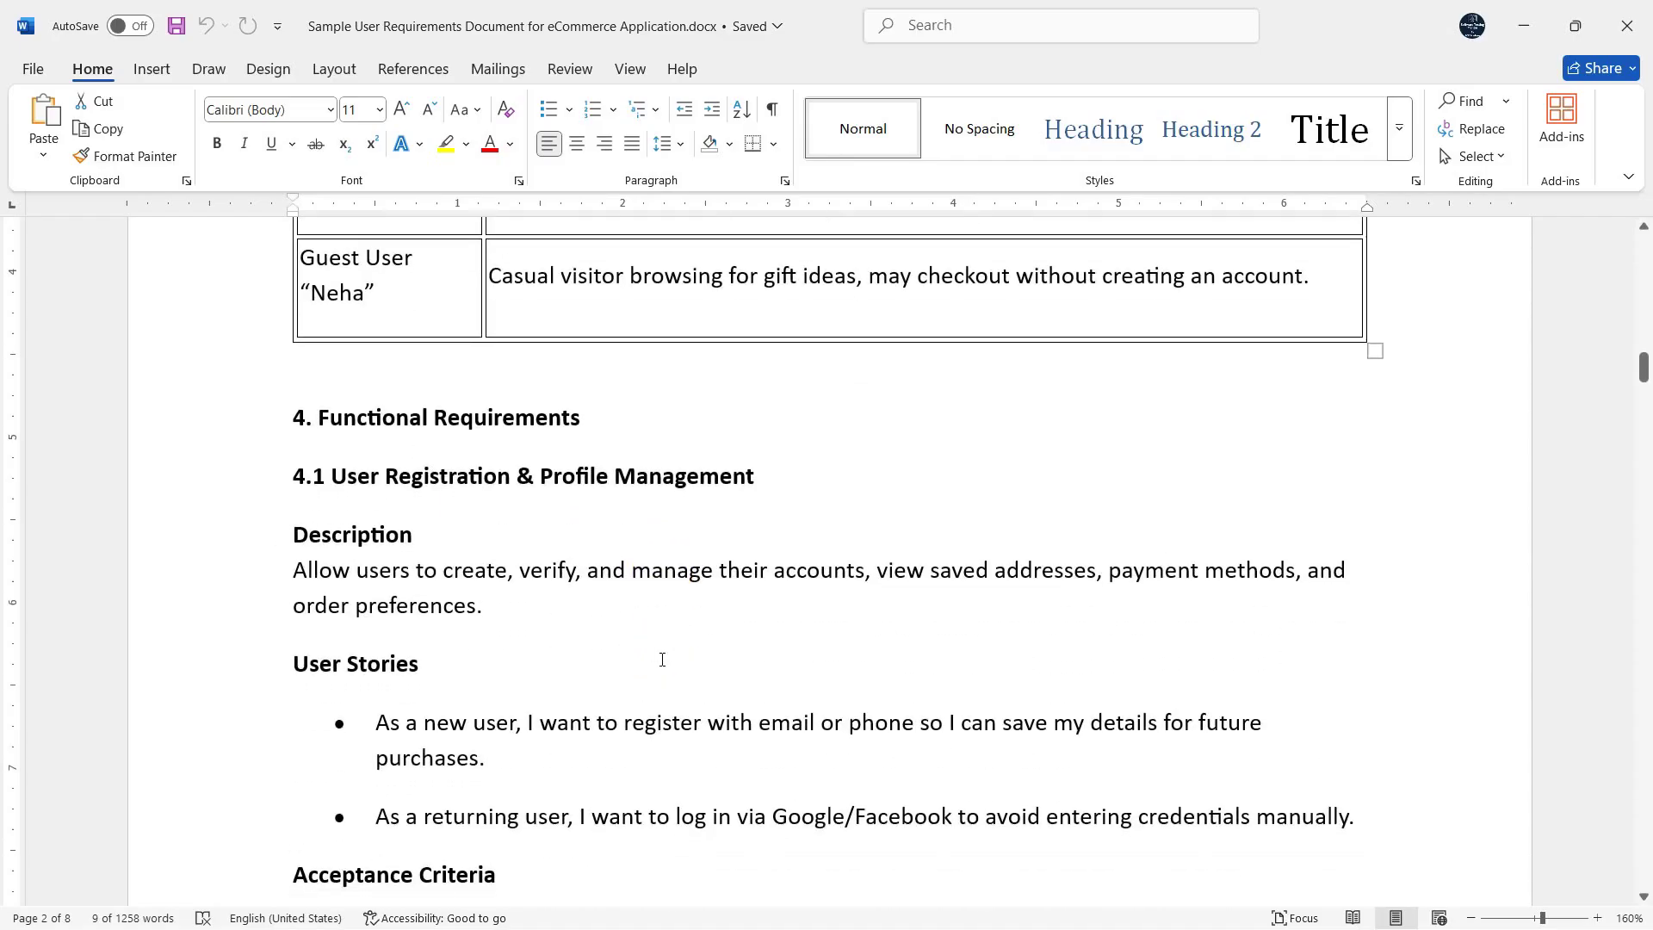
- Read from section 4.1 down to 4.3 Product Catalog & Detailed Product Pages
{"action": "left_click", "coordinate": [816, 515]}
{"action": "left_click", "coordinate": [783, 526]}
{"action": "left_click", "coordinate": [353, 600]}
{"action": "left_click", "coordinate": [434, 547]}
{"action": "left_click", "coordinate": [343, 422]}
{"action": "scroll", "coordinate": [391, 426], "scroll_direction": "down", "scroll_amount": 15}
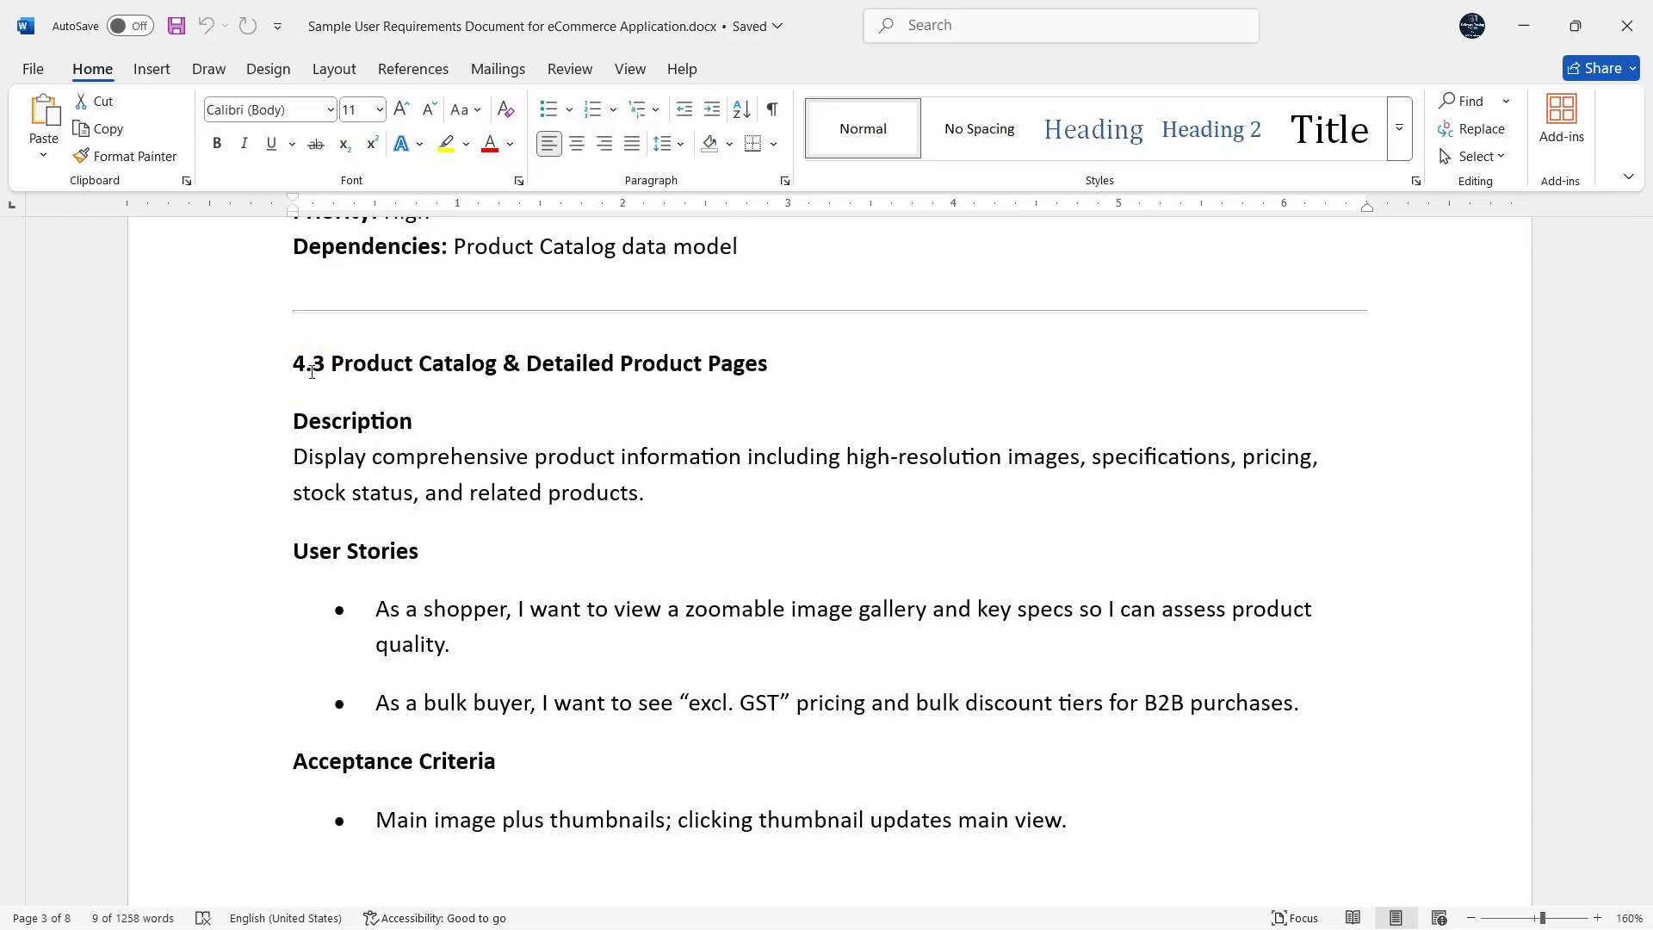
- Minimize the Word document and the Desktop folder window to reveal the browser
{"action": "left_click", "coordinate": [1531, 35]}
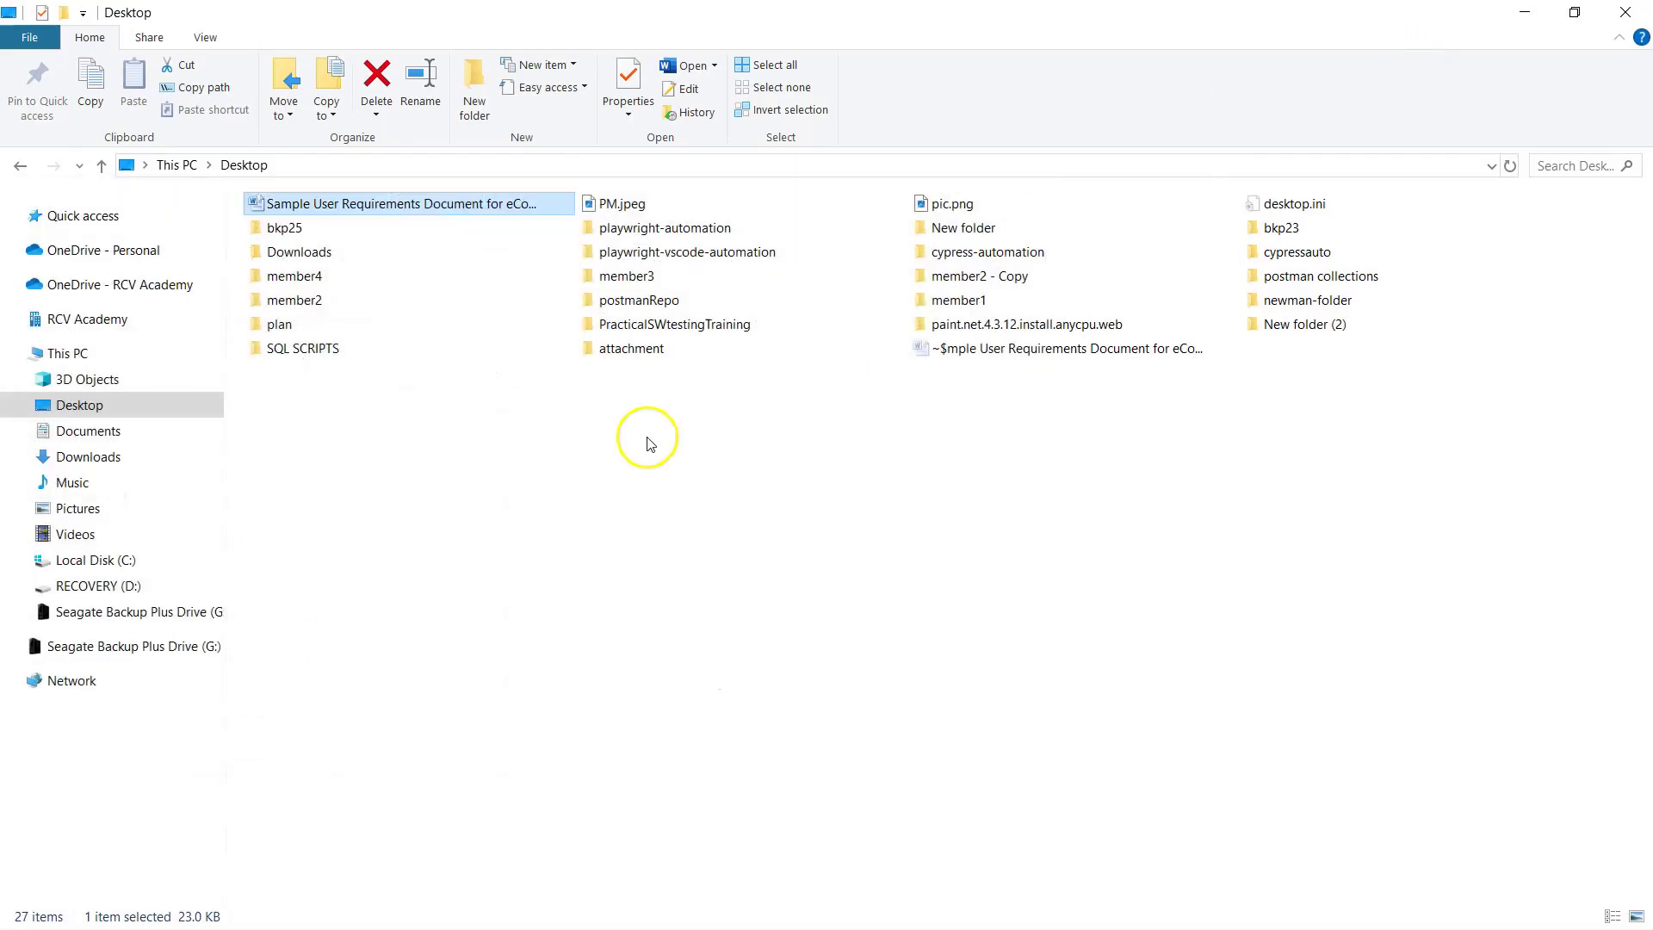
{"action": "left_click", "coordinate": [1536, 14]}
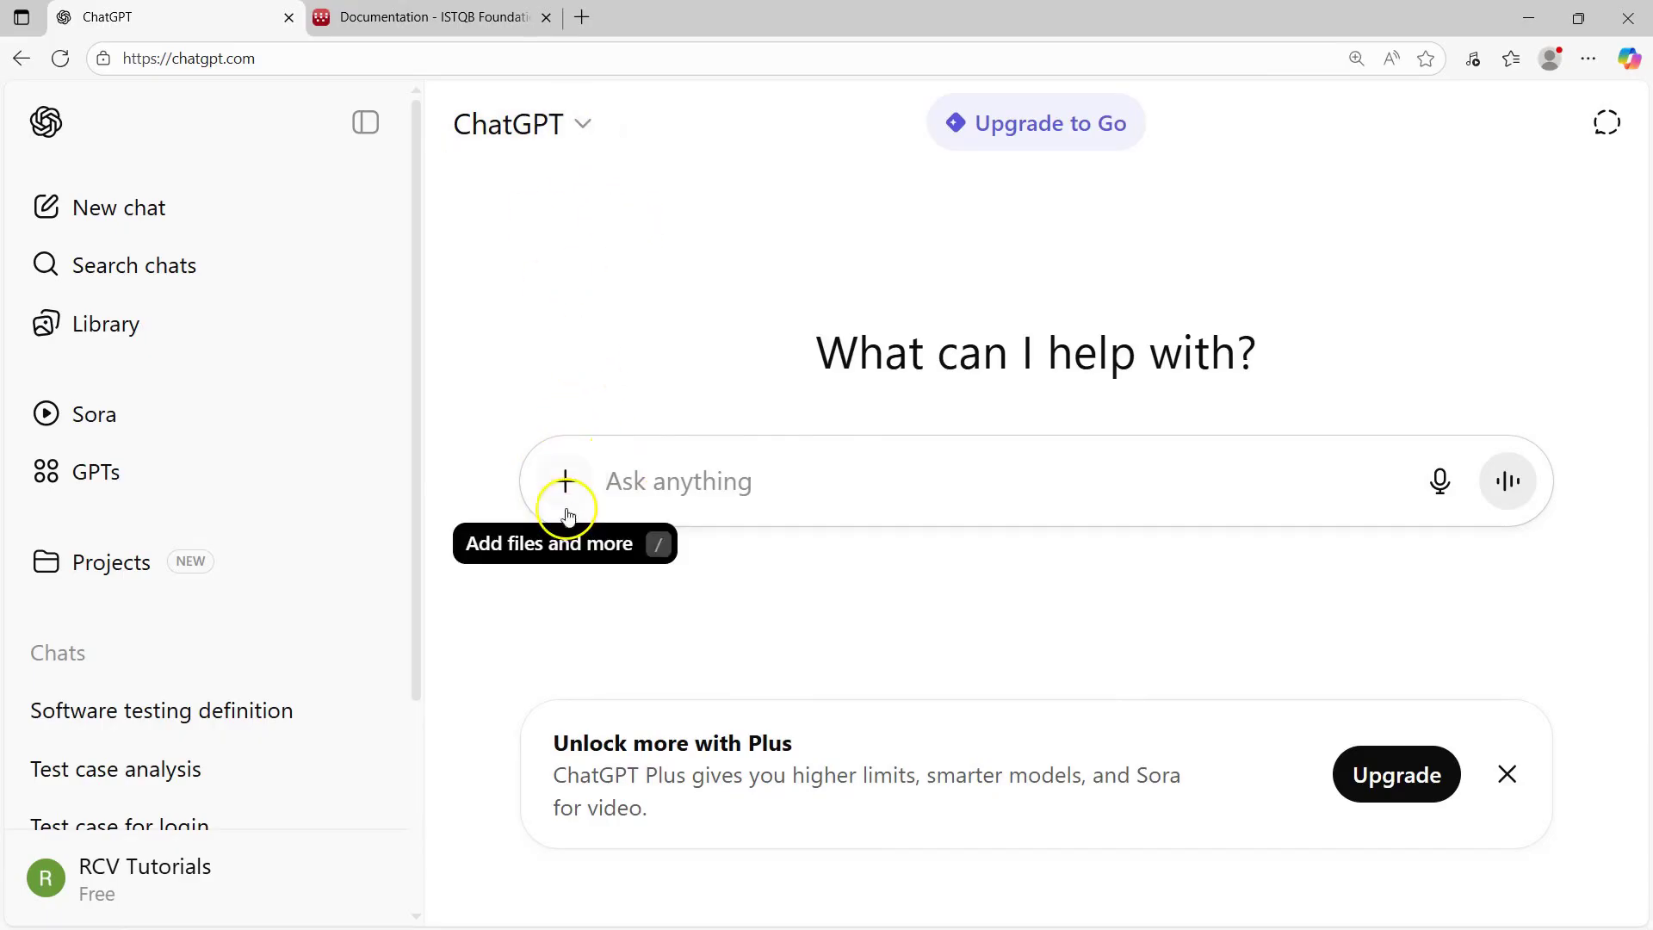
- Copy the fifteen IEEE 829 Standard Test Plan Template items from the ISTQB Documentation page
{"action": "left_click", "coordinate": [490, 23]}
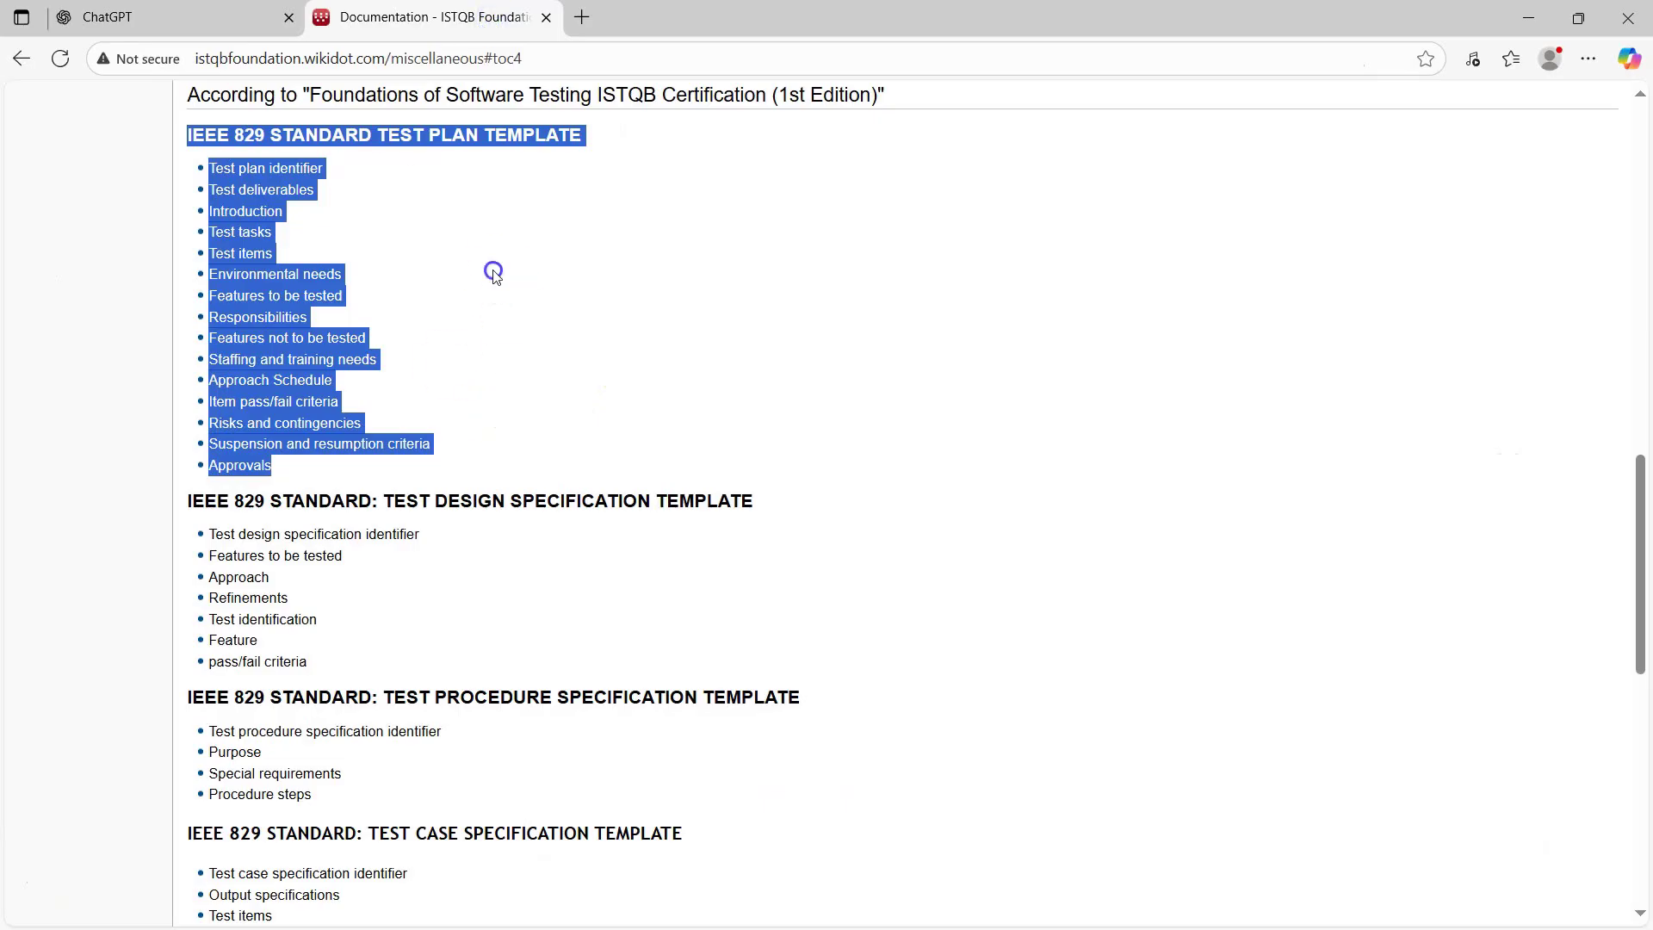
{"action": "left_click", "coordinate": [491, 270]}
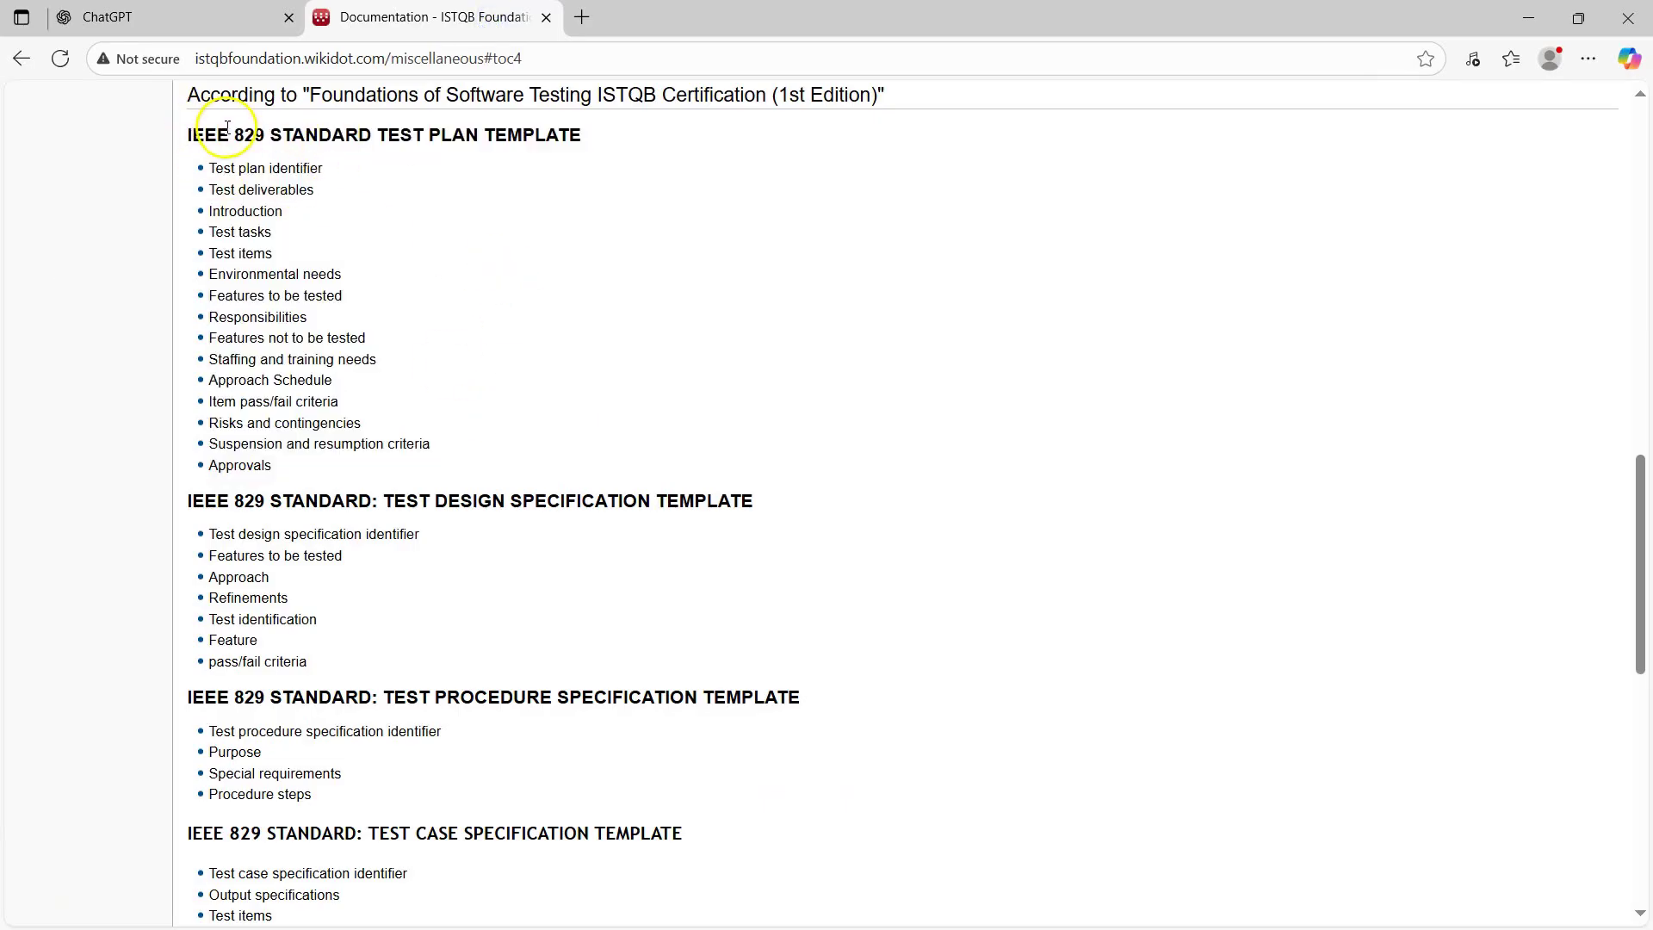
{"action": "left_click_drag", "start_coordinate": [276, 468], "coordinate": [191, 174]}
{"action": "key", "text": "ctrl+c"}
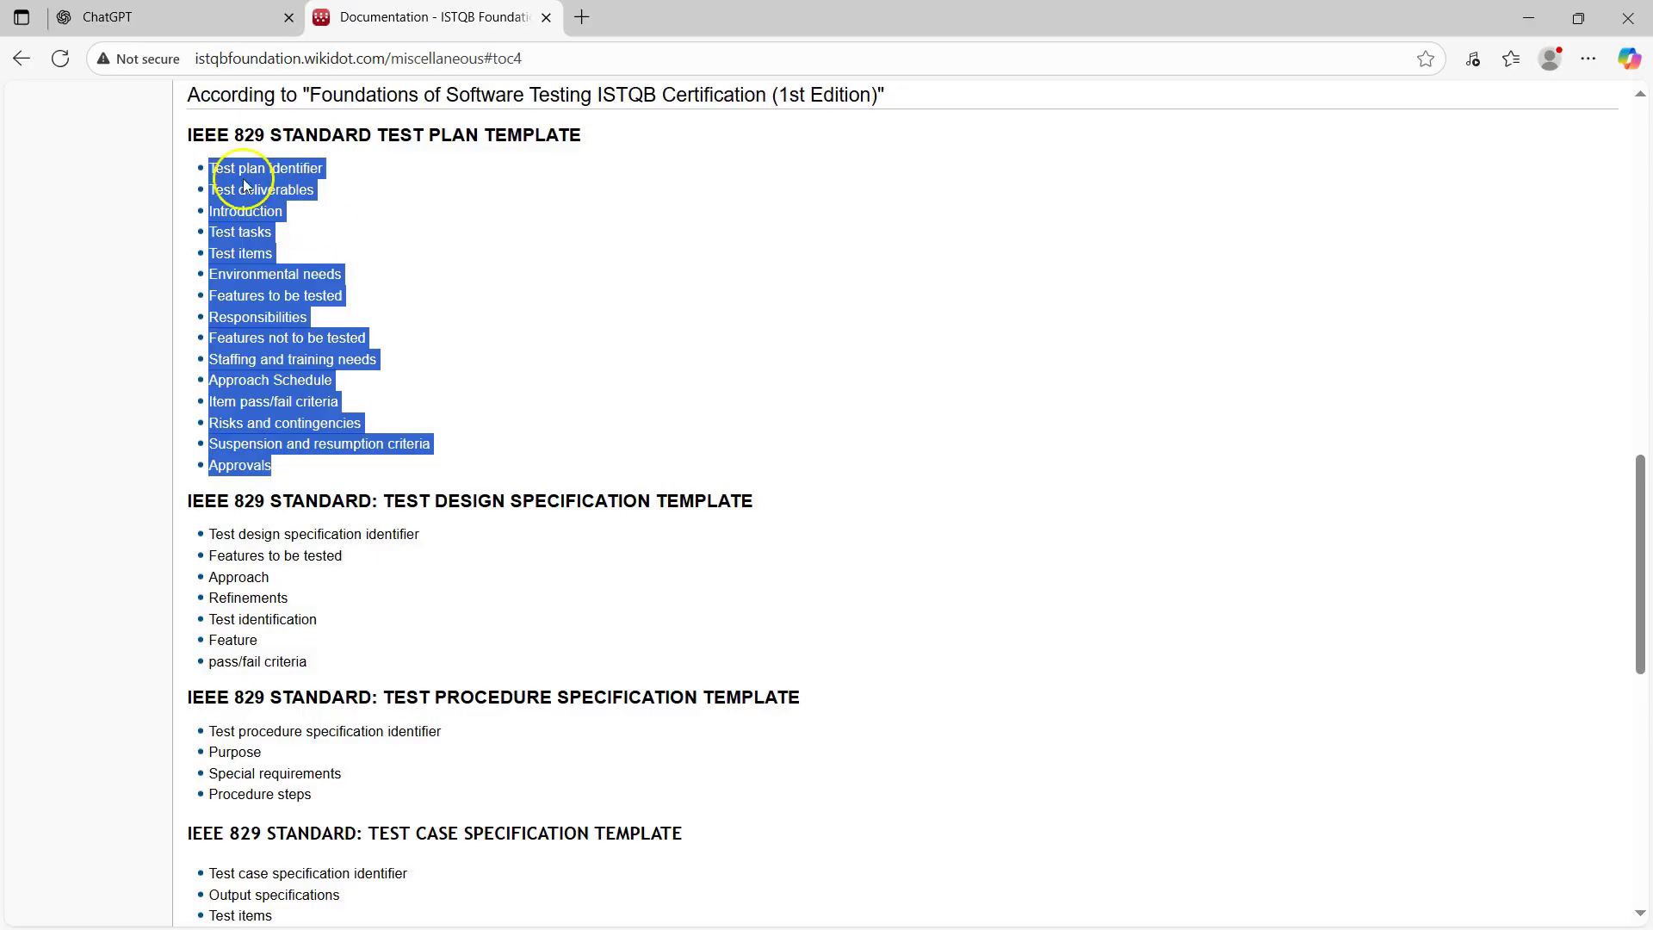
{"action": "left_click", "coordinate": [204, 171]}
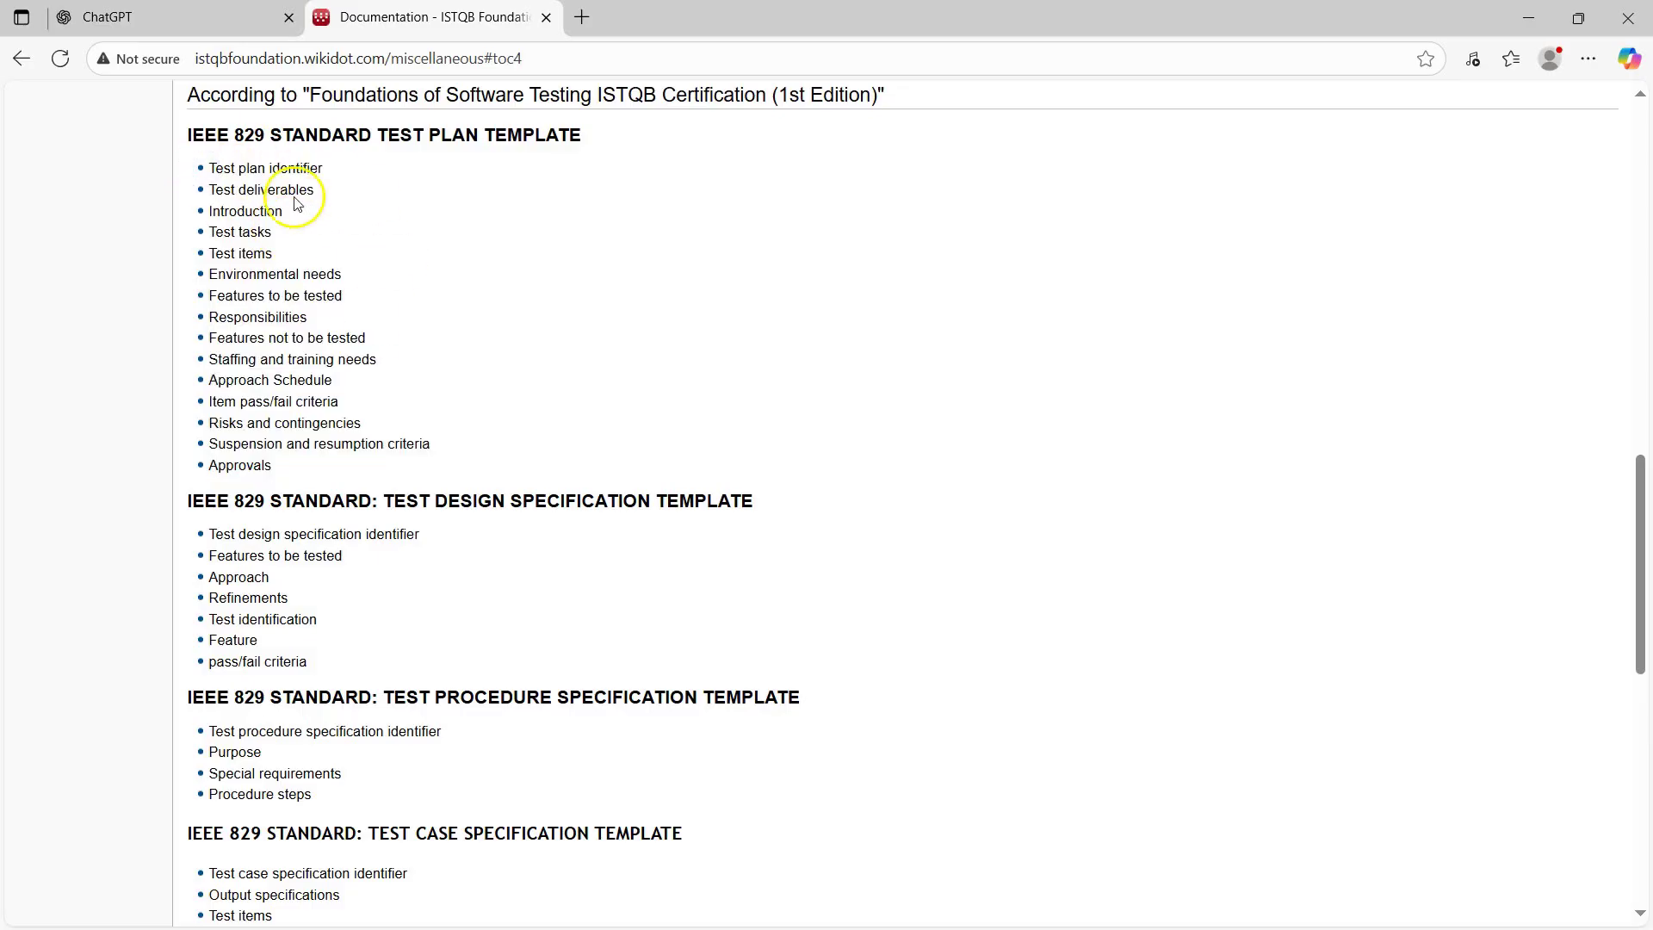
- Attach the Sample User Requirements .docx to a new ChatGPT prompt
{"action": "left_click", "coordinate": [179, 12]}
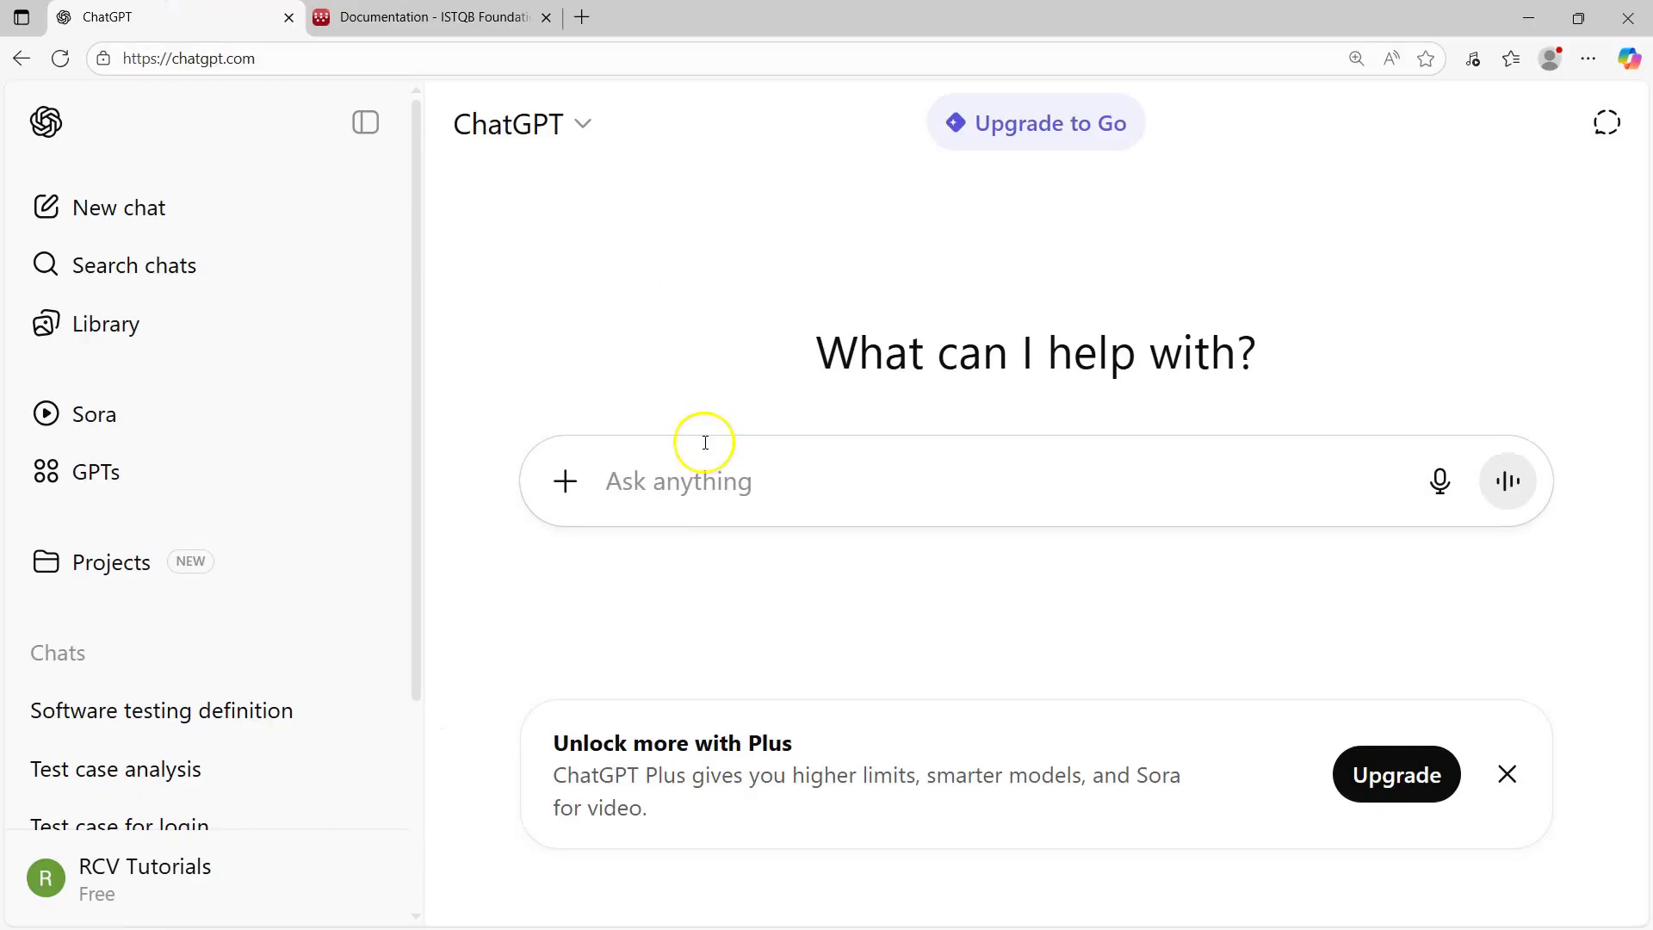
{"action": "left_click", "coordinate": [564, 483]}
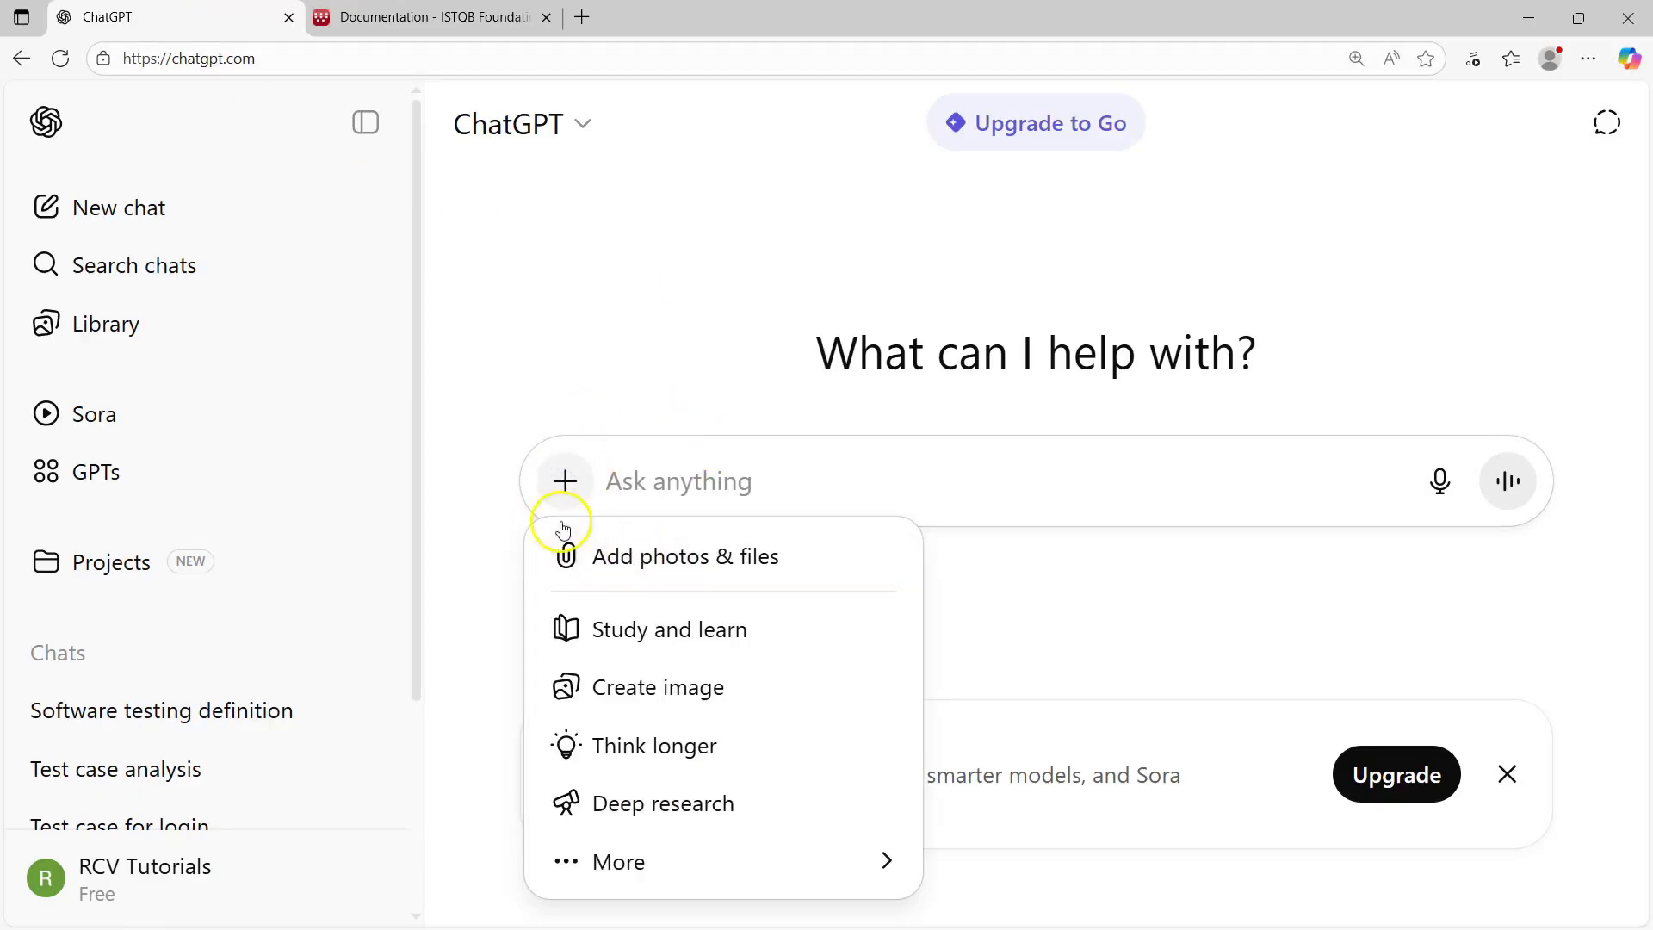
{"action": "left_click", "coordinate": [670, 552]}
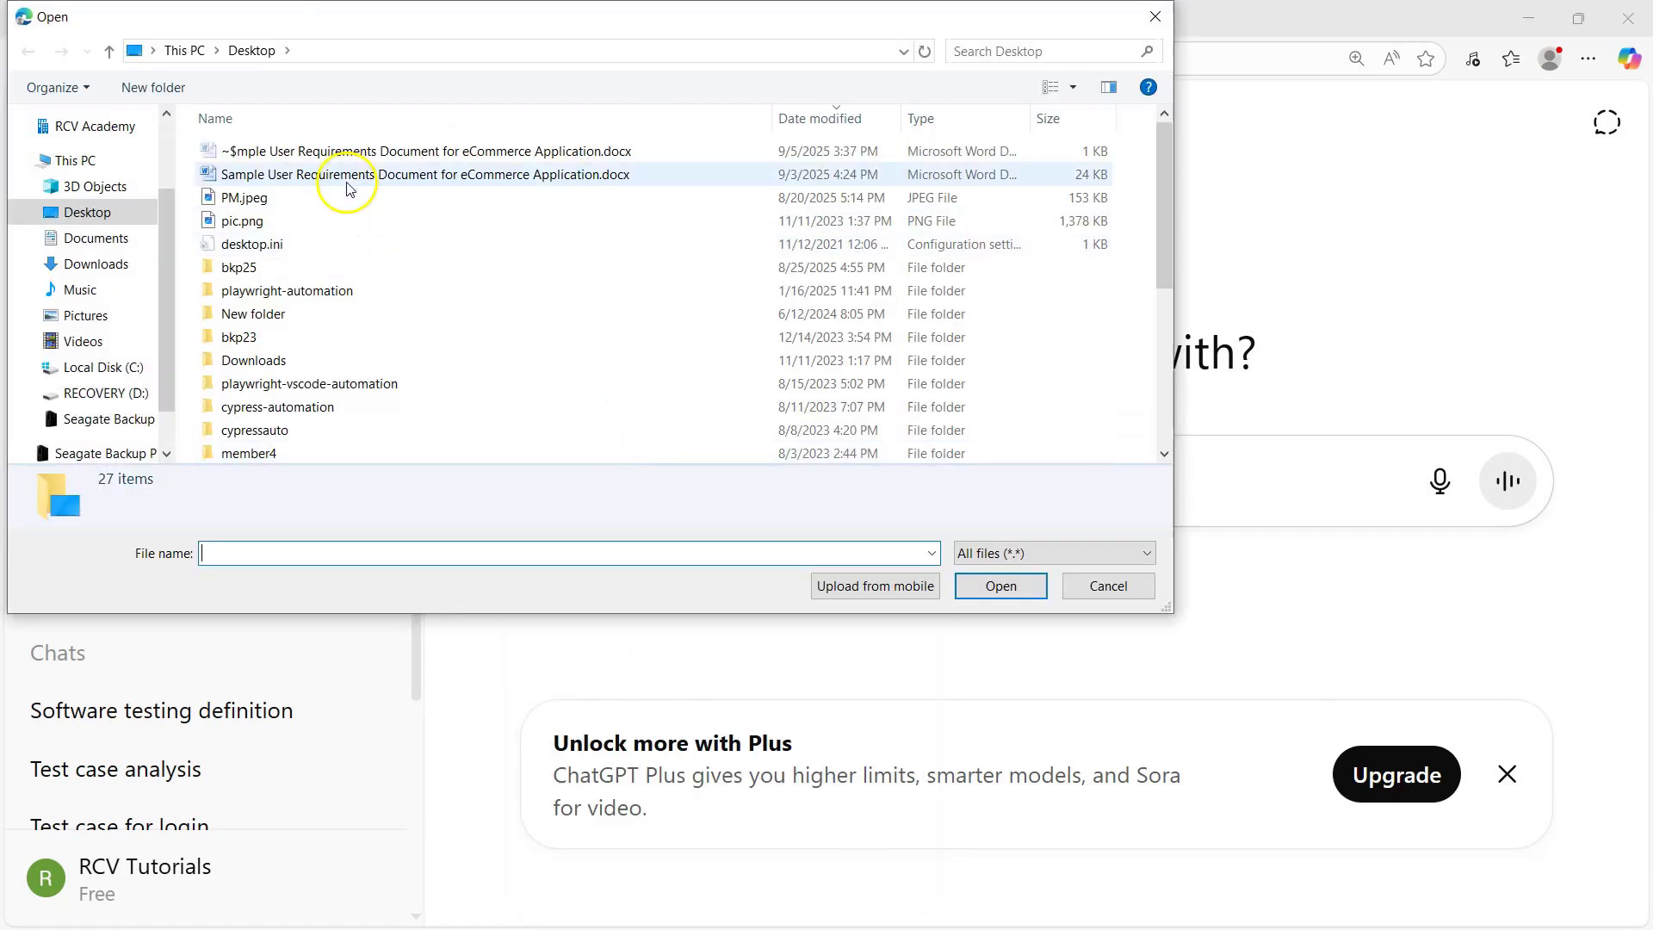
{"action": "left_click", "coordinate": [347, 183]}
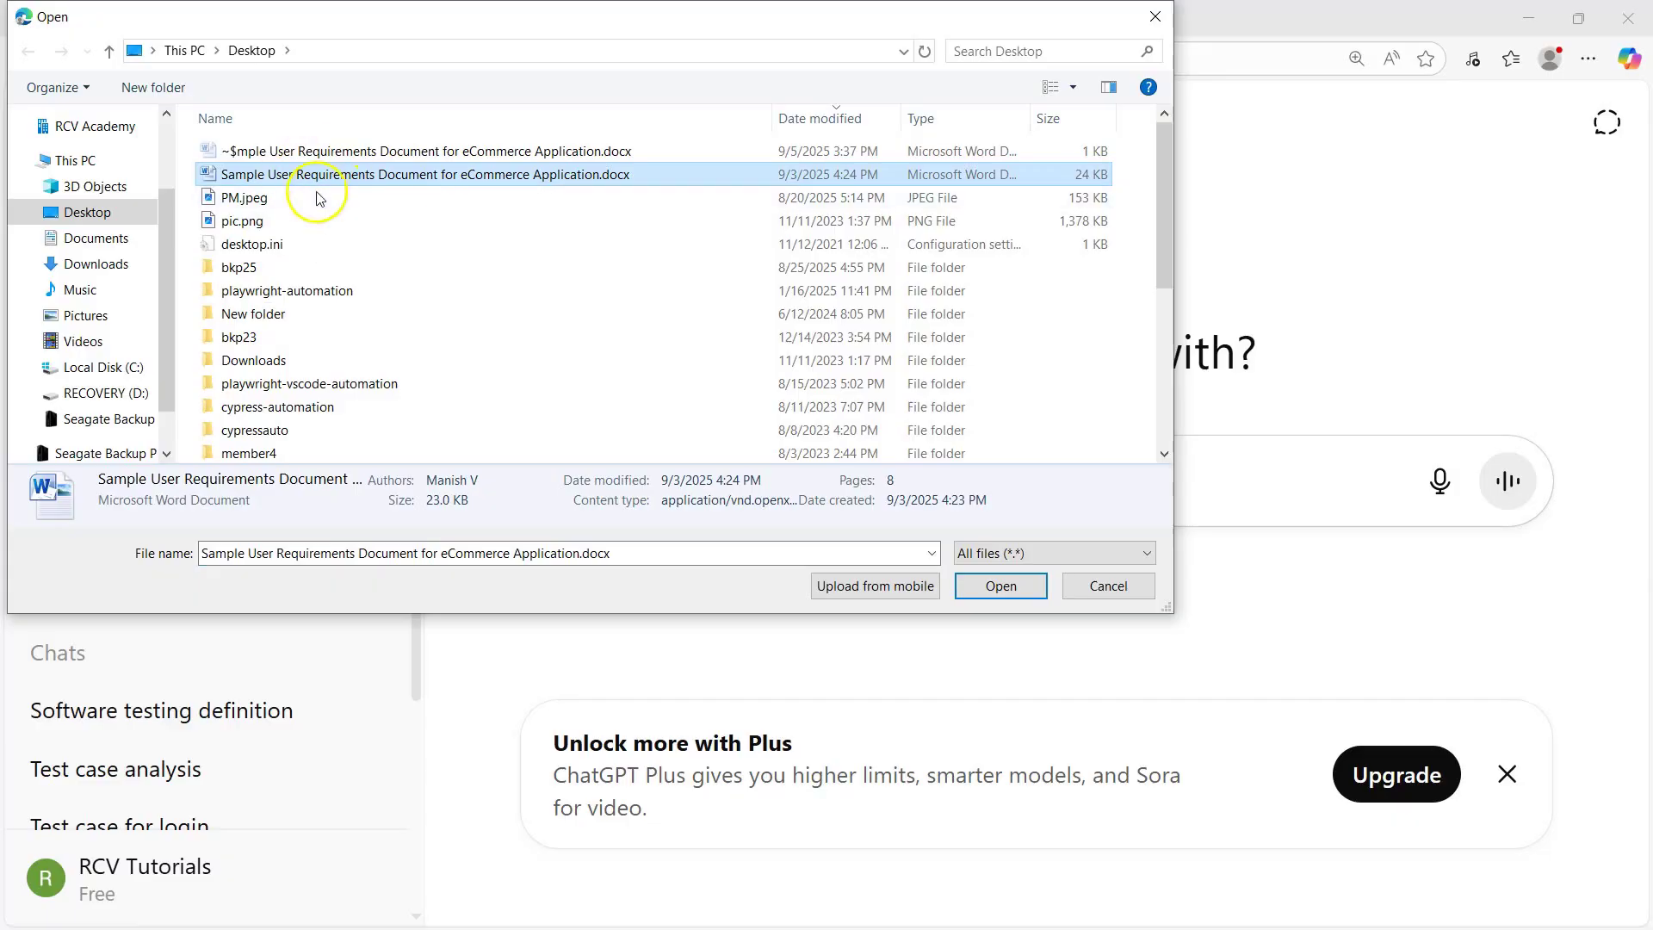
{"action": "left_click", "coordinate": [1001, 587]}
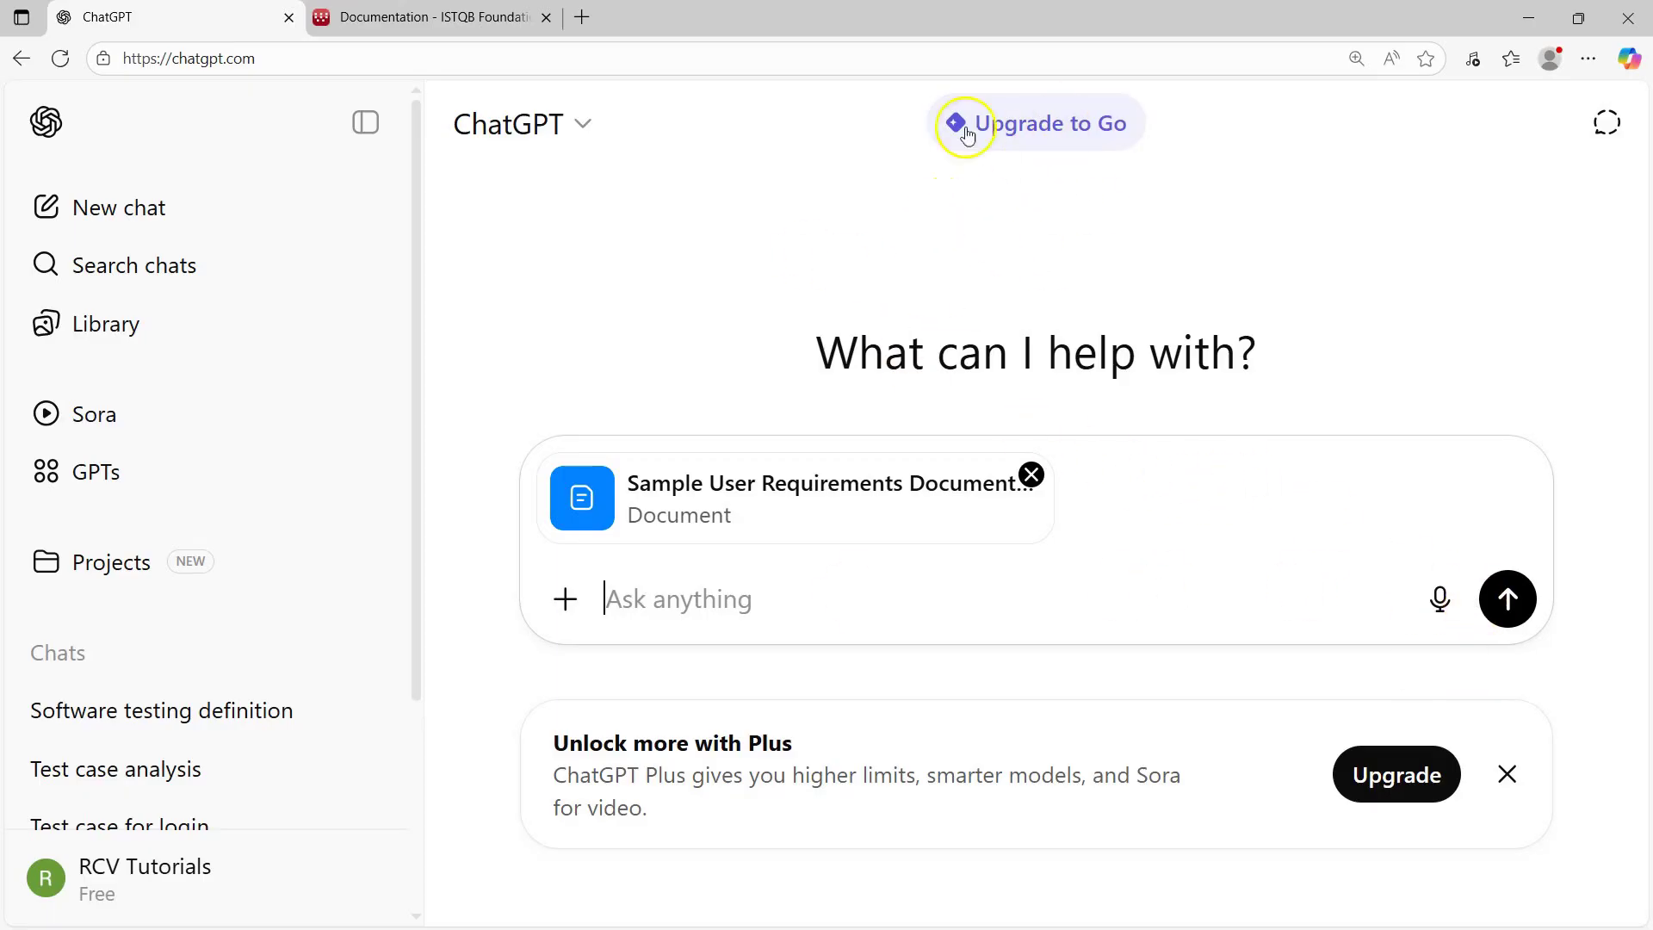
- Select the IEEE 829 template headings on the ISTQB page, then return to ChatGPT
{"action": "left_click", "coordinate": [462, 17]}
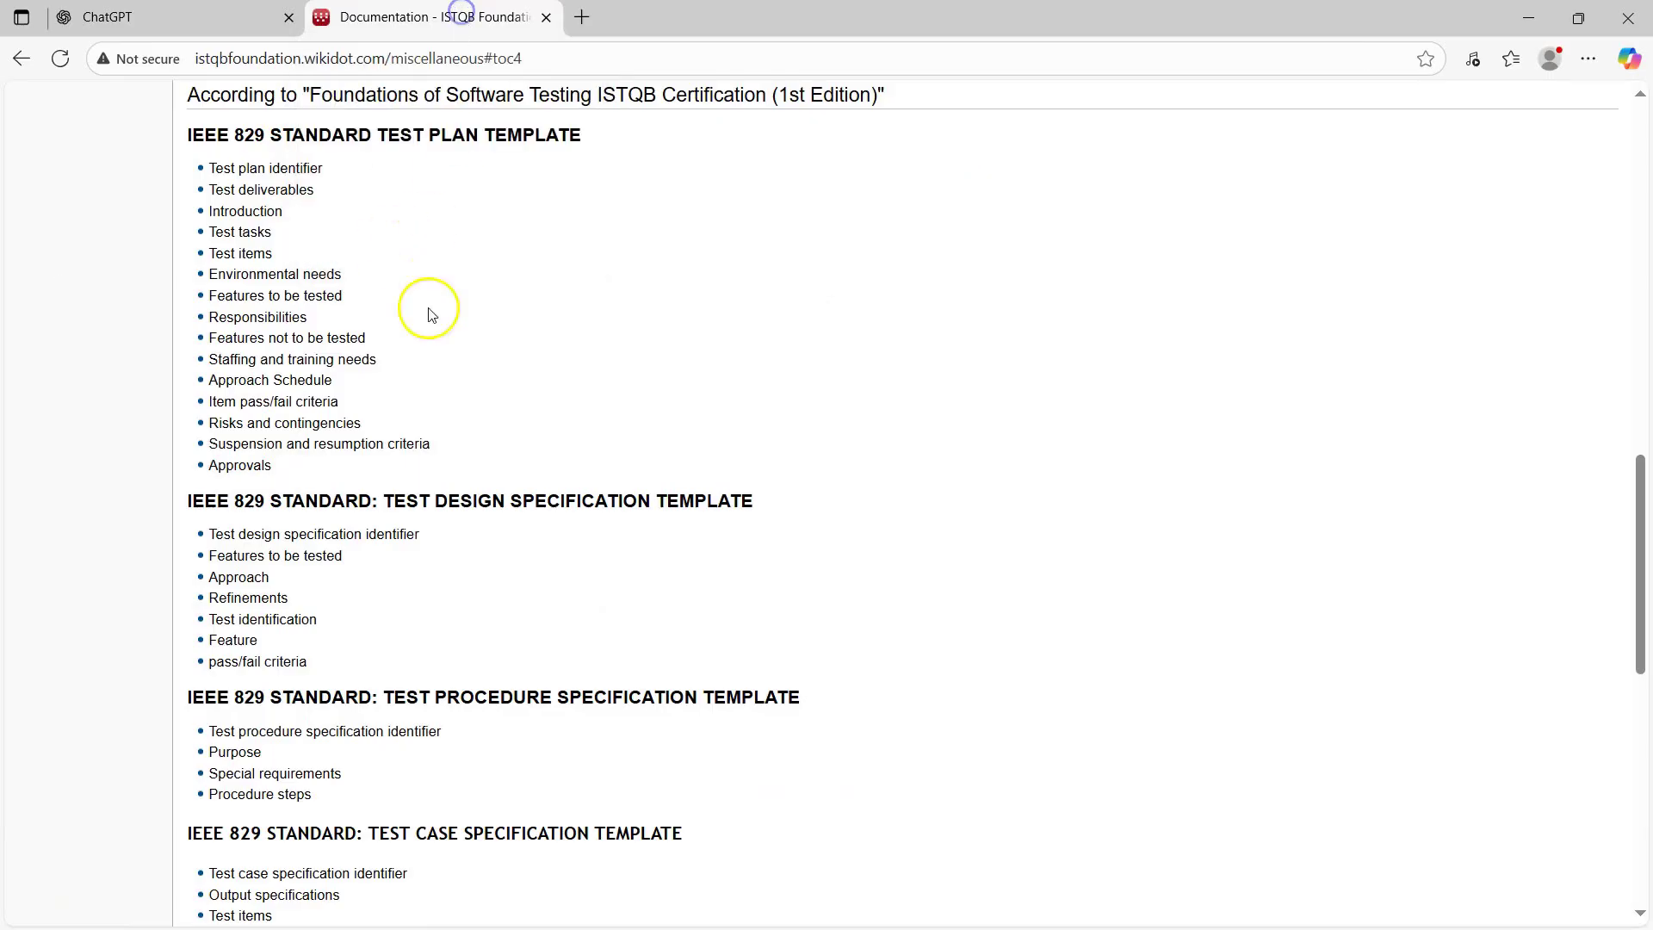
{"action": "left_click_drag", "start_coordinate": [277, 469], "coordinate": [201, 171]}
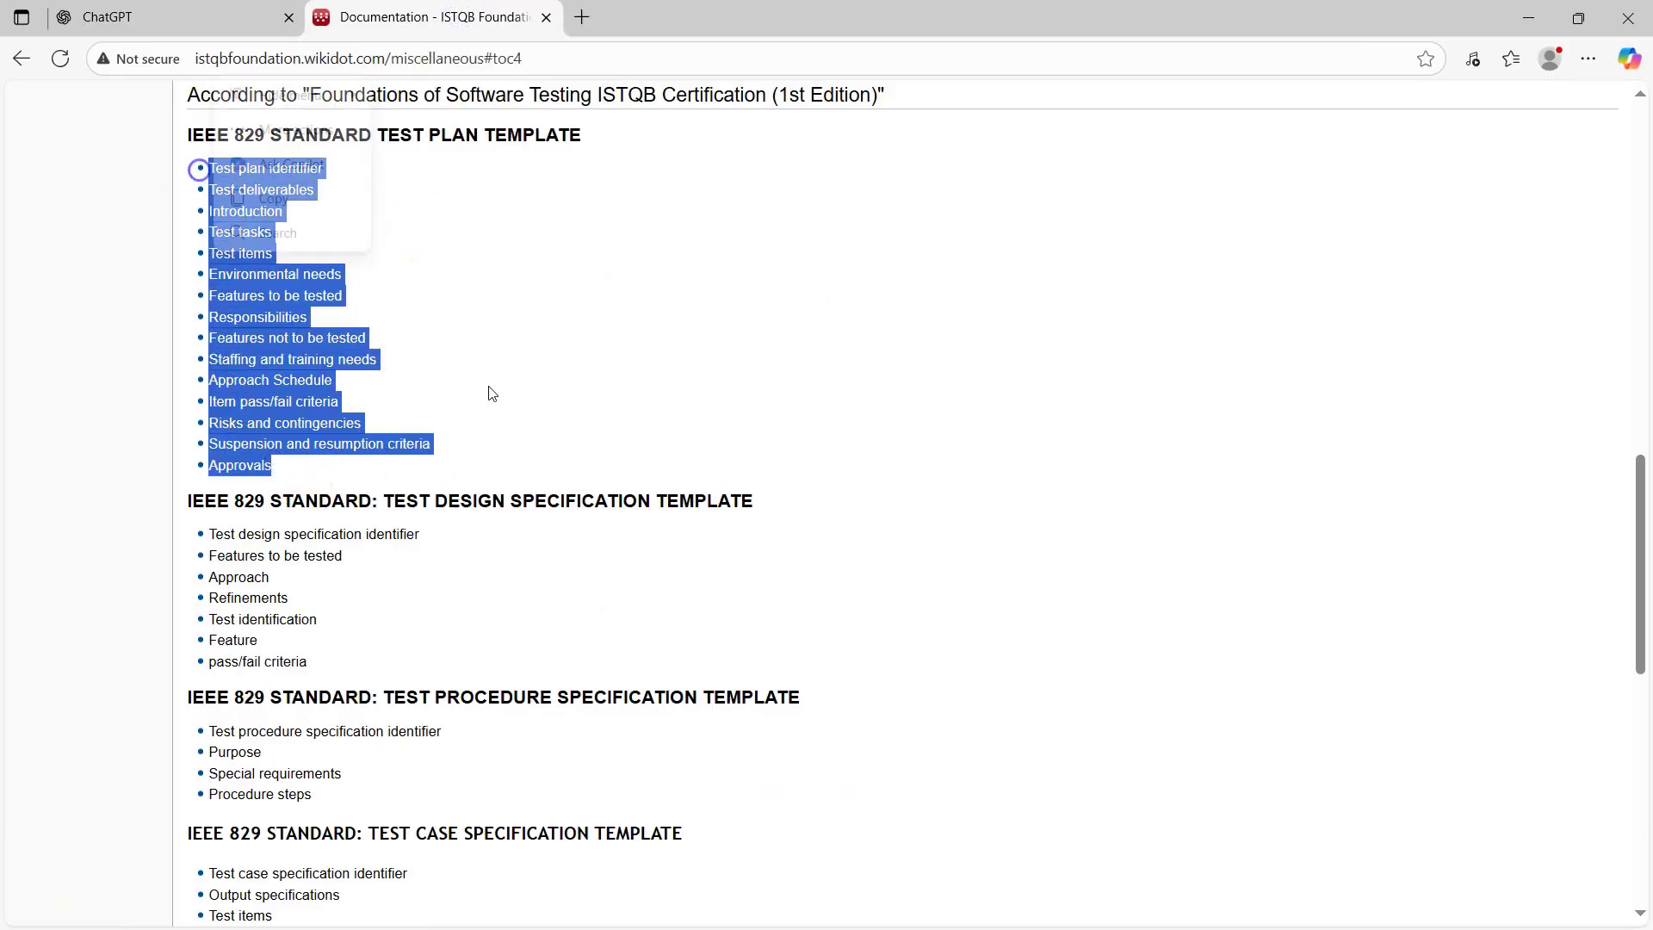
{"action": "left_click", "coordinate": [218, 17]}
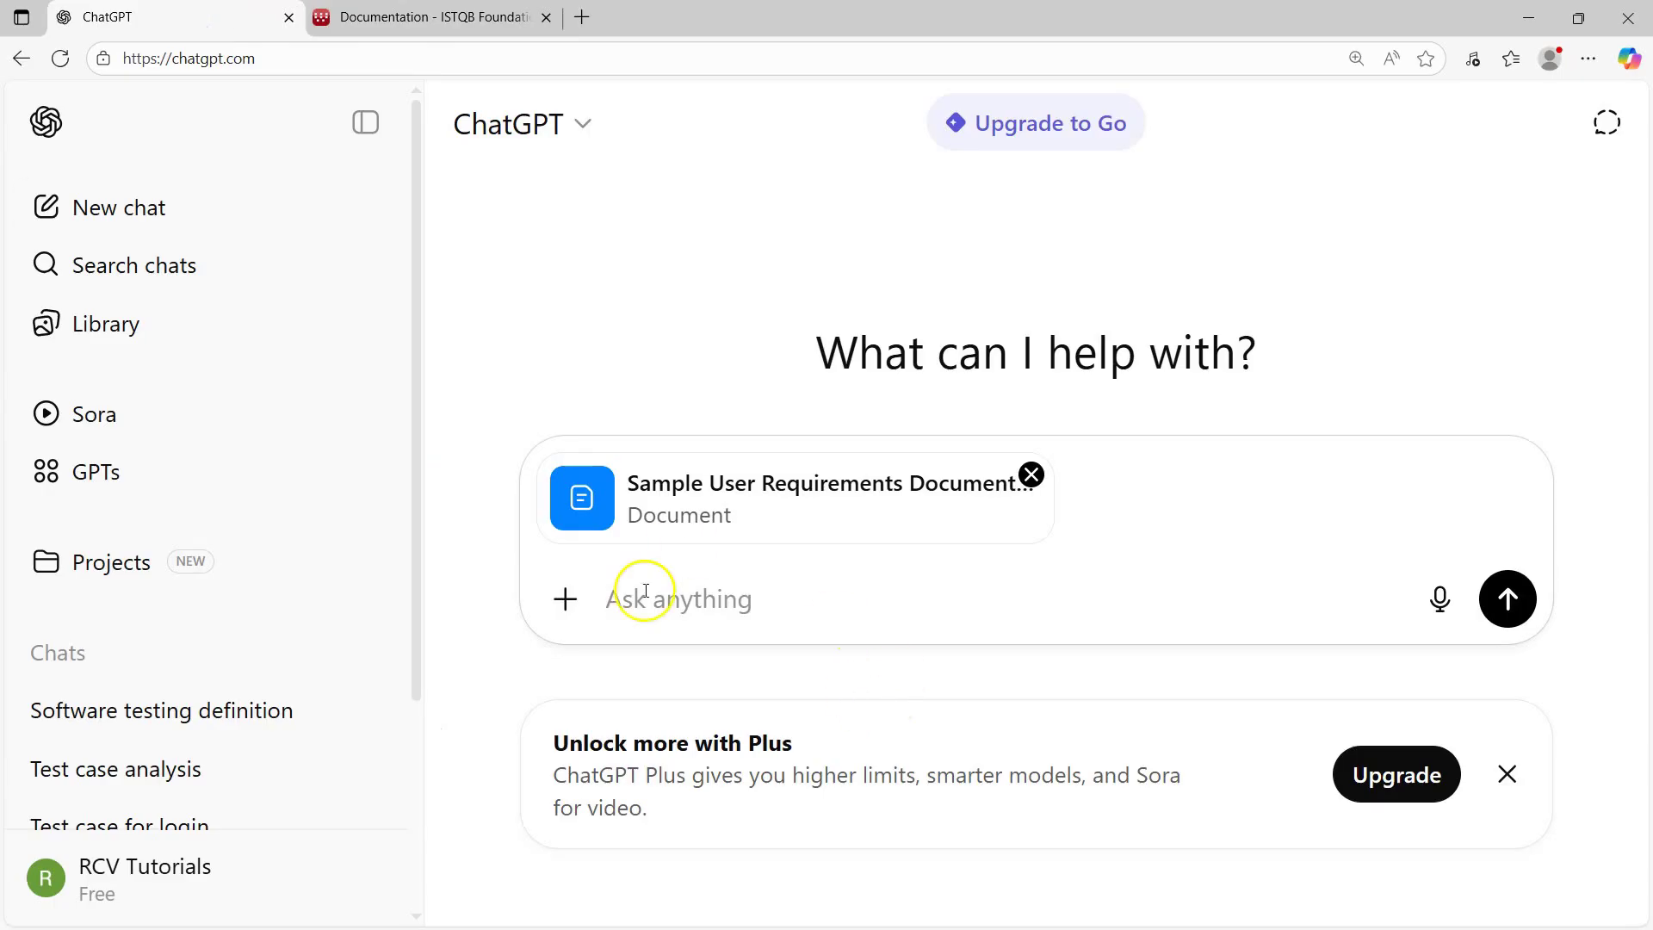
- Write the request to prepare a test plan for the attached requirements document using the template below
{"action": "left_click", "coordinate": [639, 595]}
{"action": "left_click", "coordinate": [709, 581]}
{"action": "type", "text": "Prepare test o"}
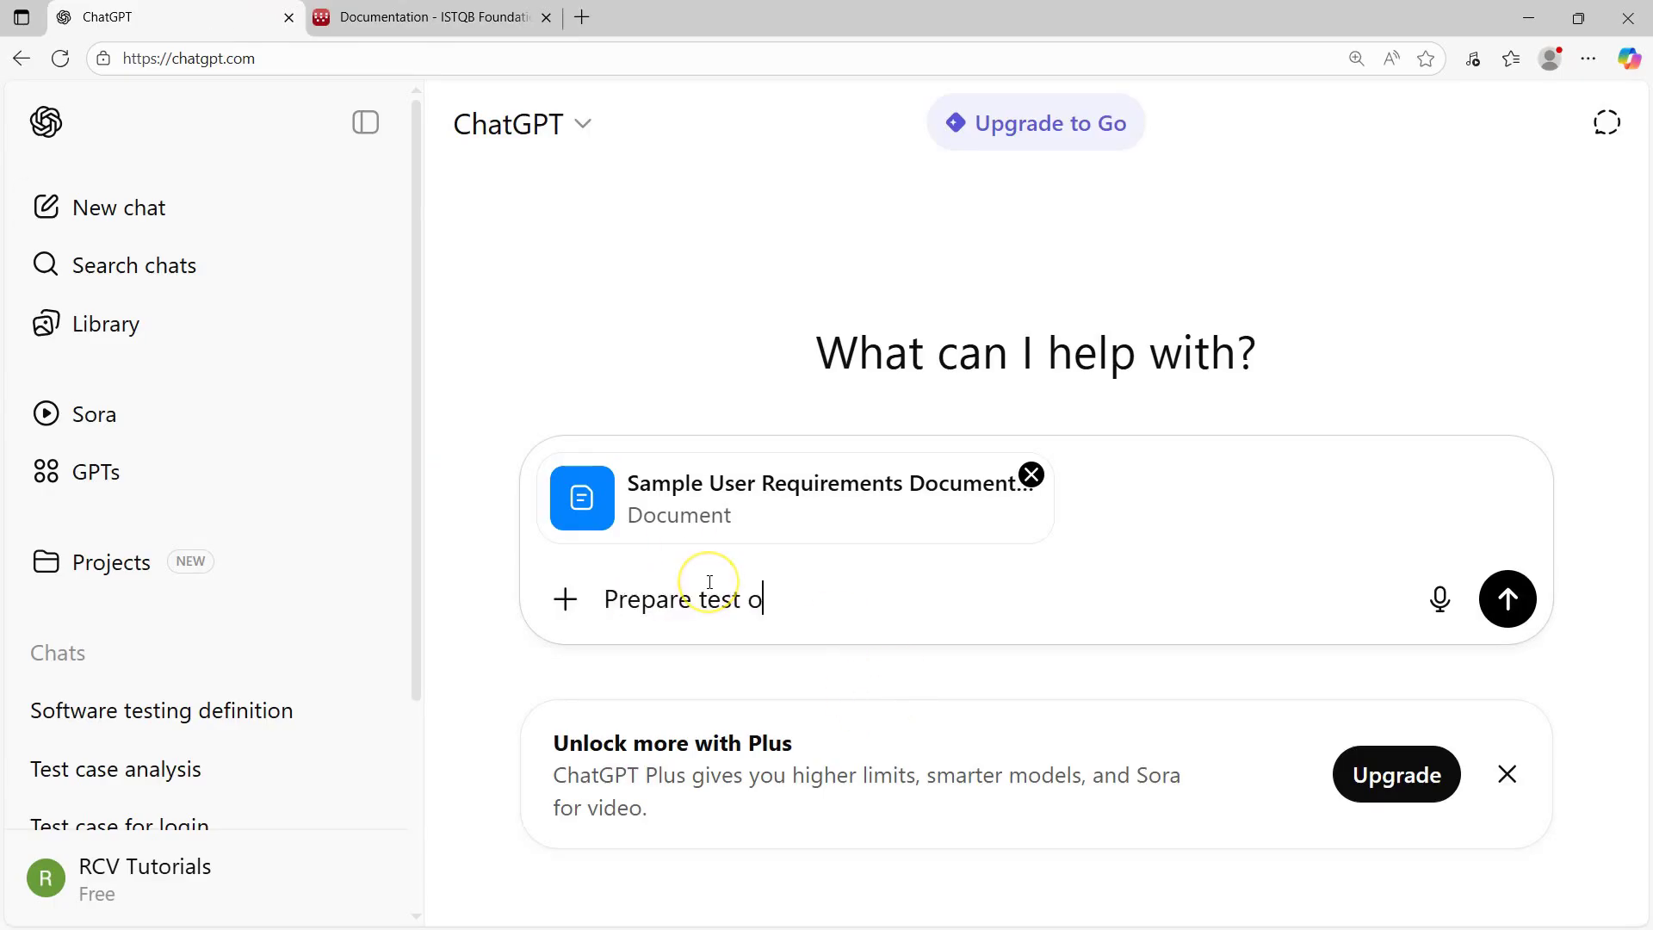
{"action": "key", "text": "BackSpace"}
{"action": "type", "text": "plan for the "}
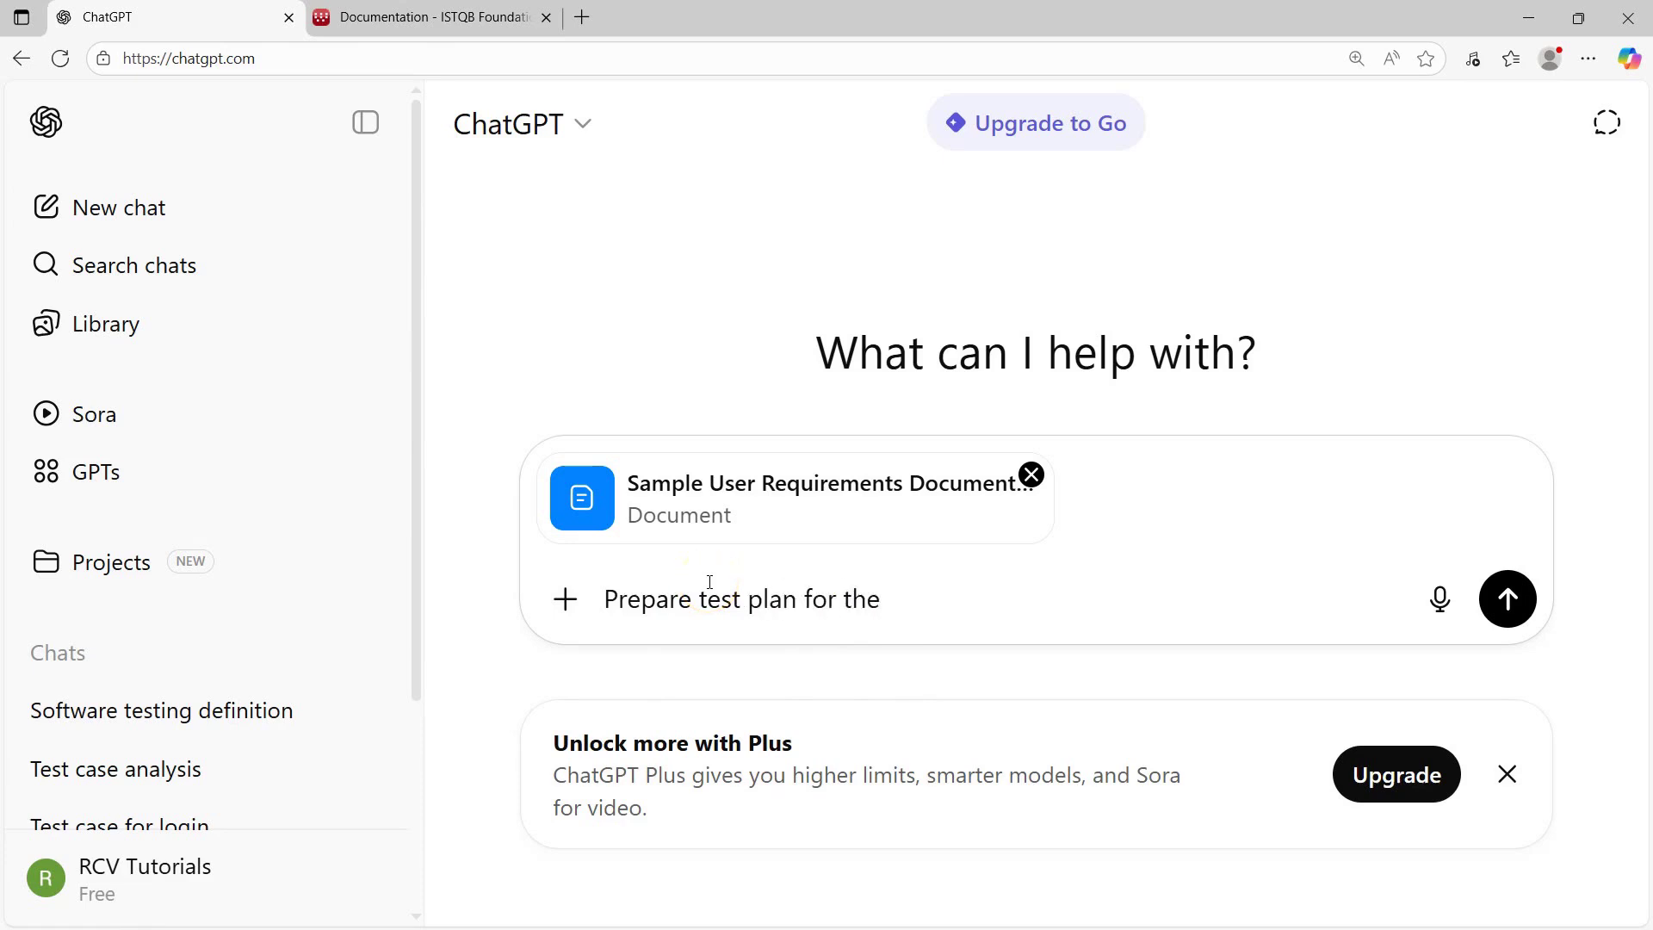
{"action": "type", "text": "attached requirements document. Use"}
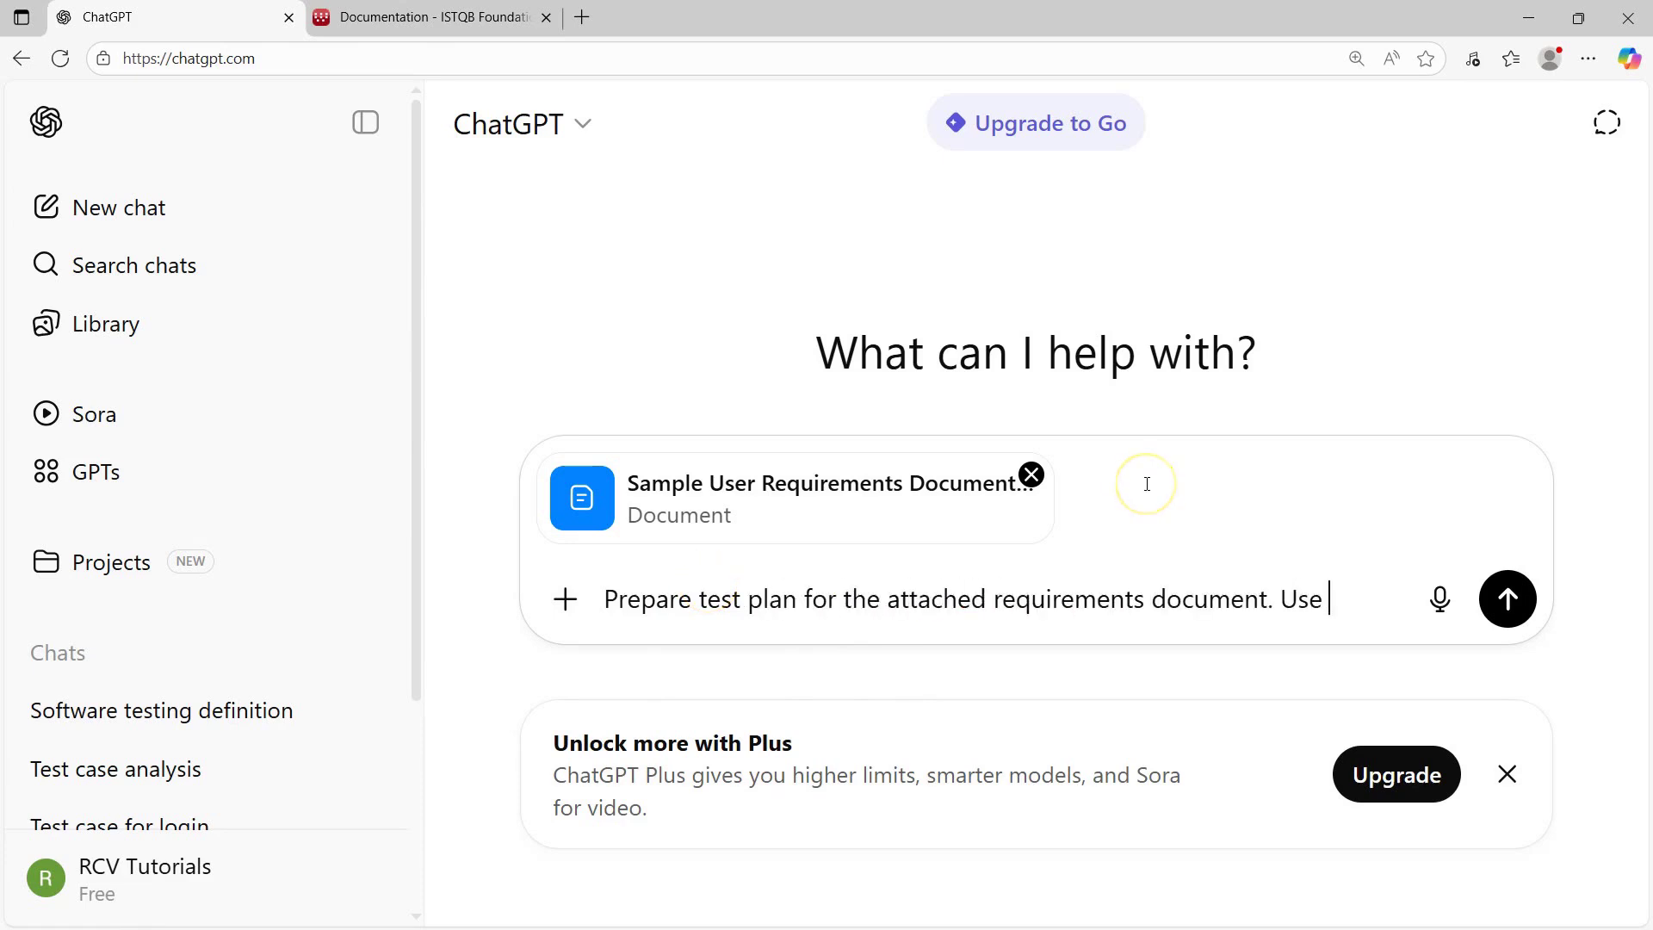
{"action": "type", "text": " the below test plan template:"}
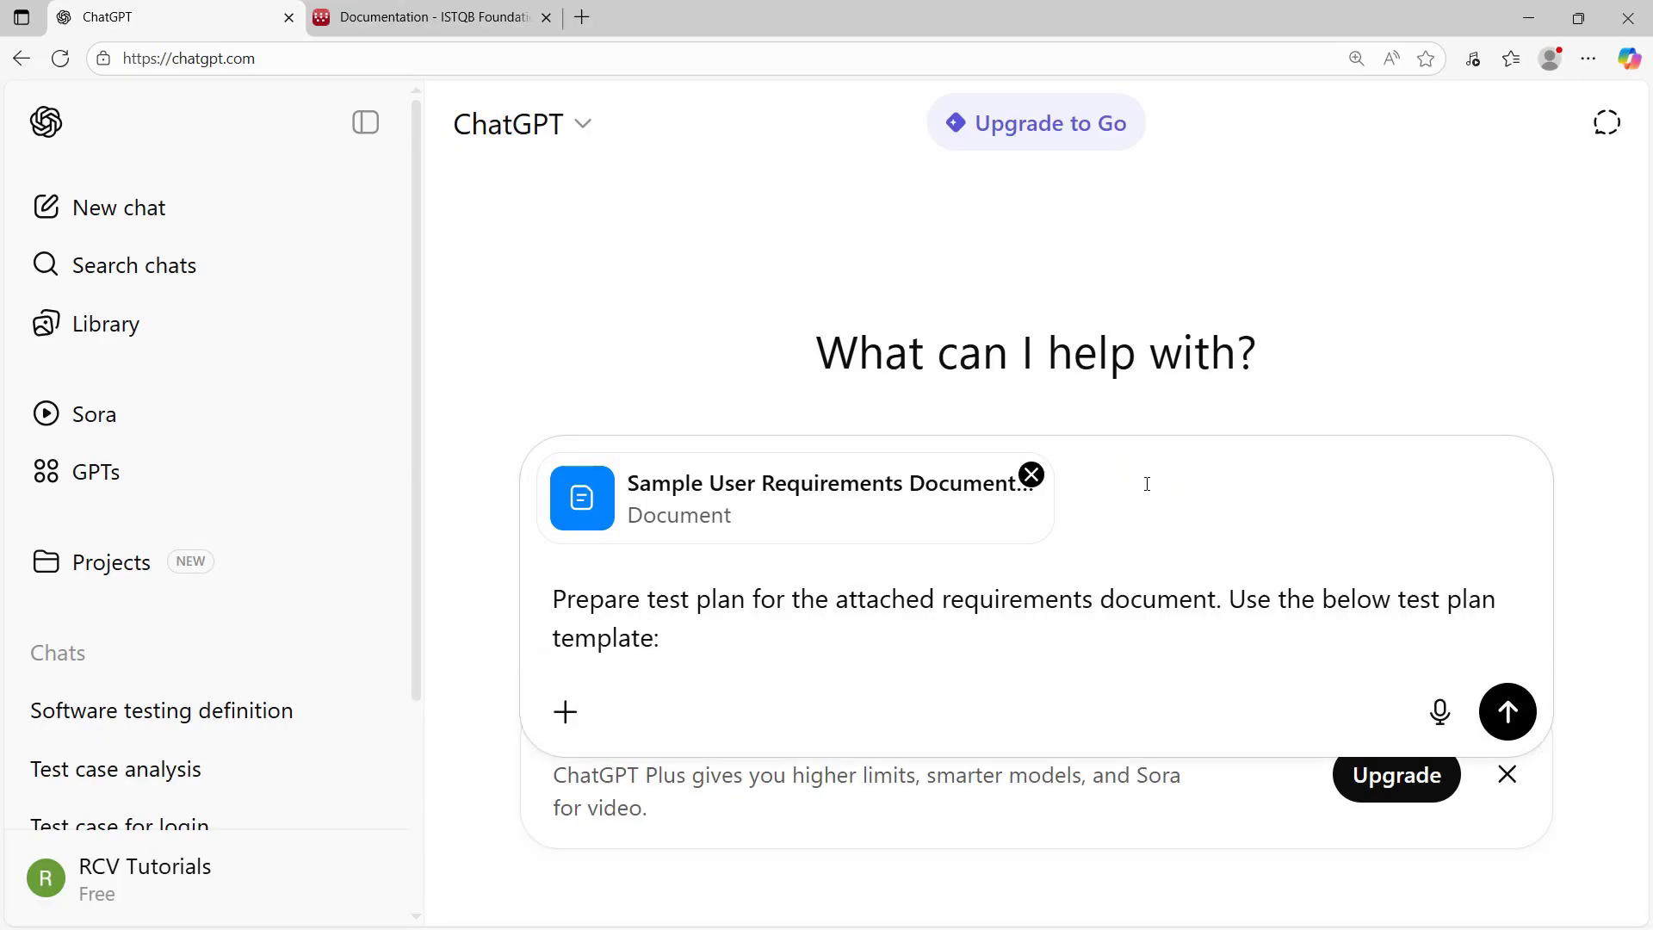
{"action": "key", "text": "shift+Return"}
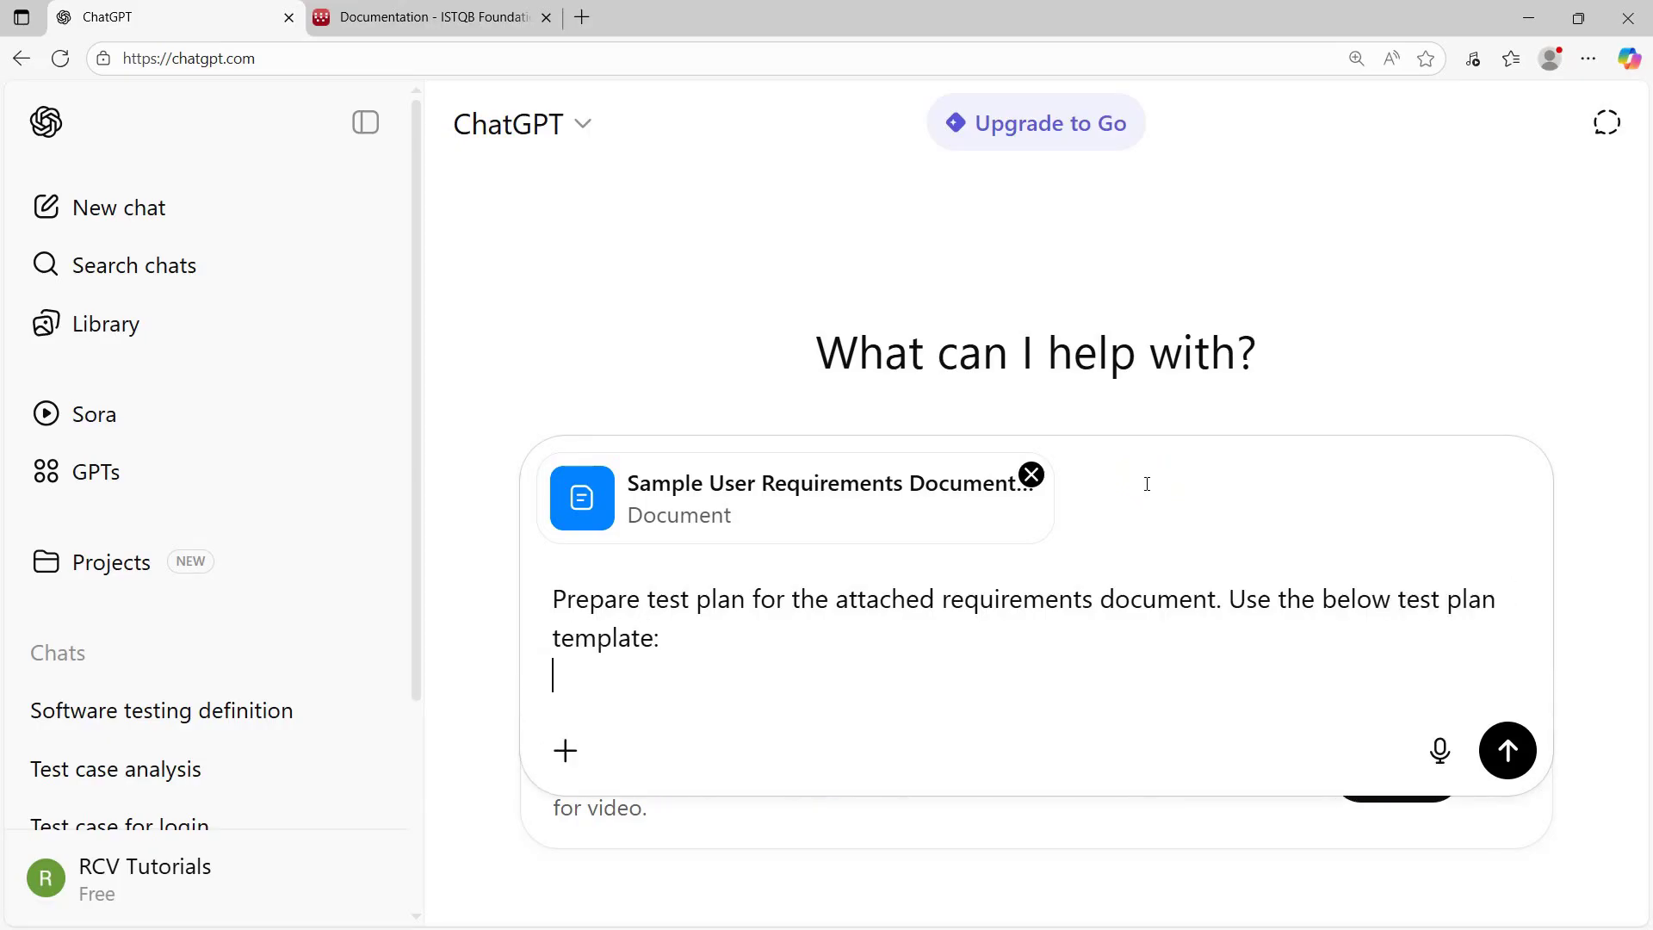
- Paste the template headings, Test plan identifier through Approvals, and review items like Staffing and training needs
{"action": "key", "text": "ctrl+v"}
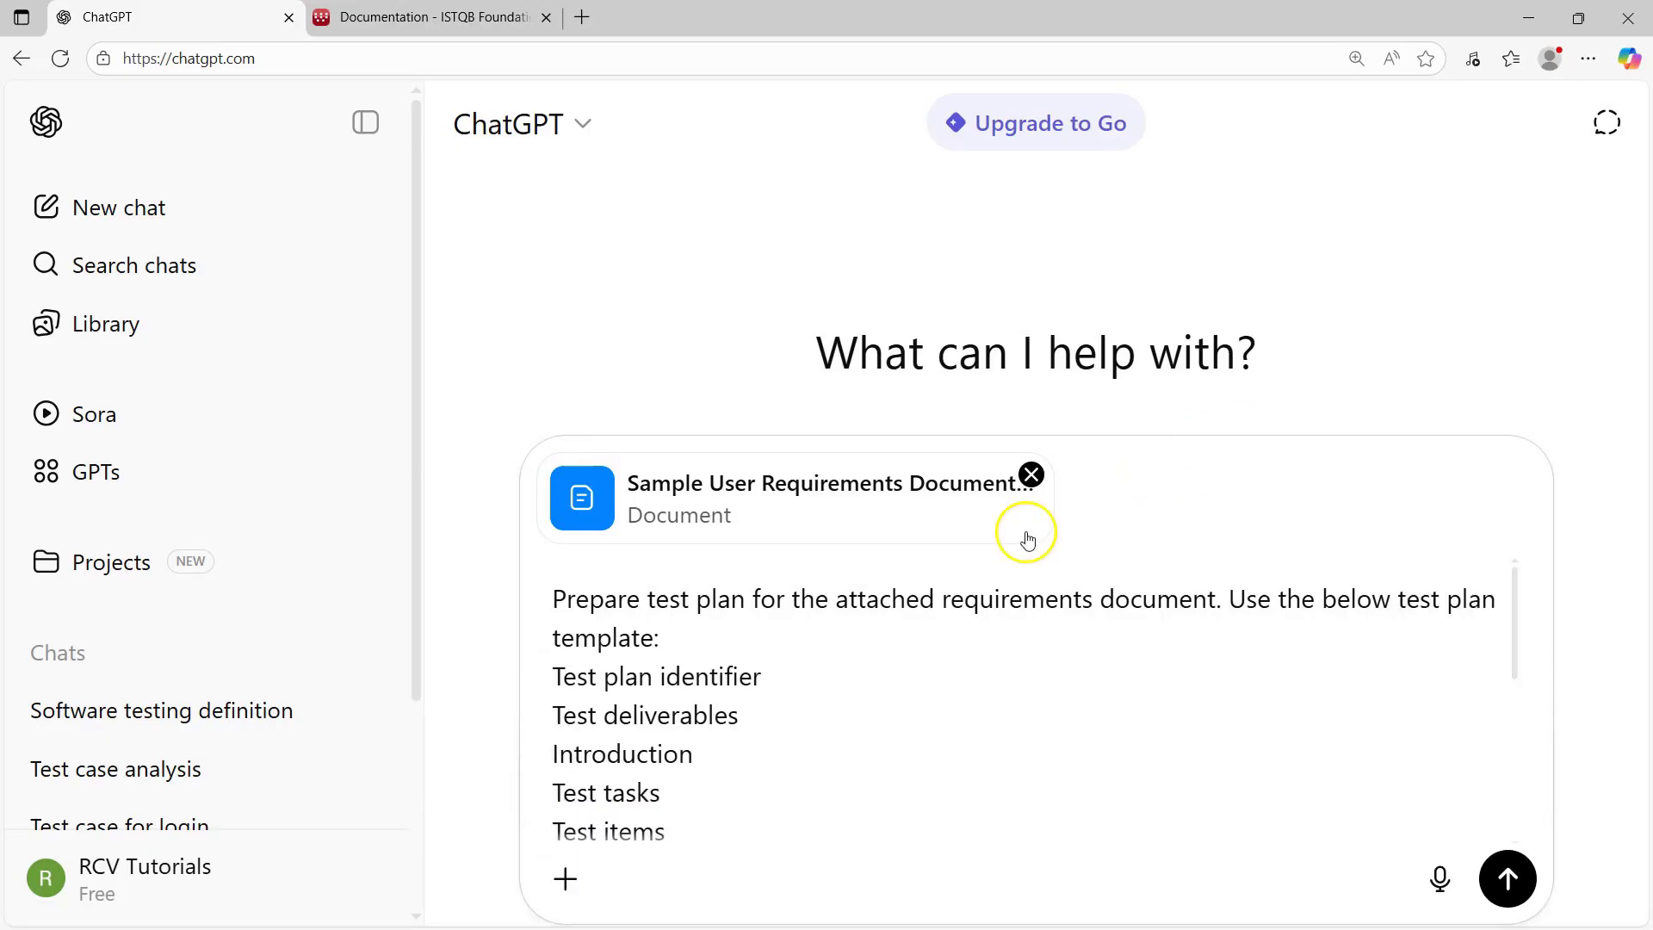
{"action": "scroll", "coordinate": [907, 756], "scroll_direction": "down", "scroll_amount": 3}
{"action": "scroll", "coordinate": [907, 755], "scroll_direction": "down", "scroll_amount": 3}
{"action": "scroll", "coordinate": [911, 675], "scroll_direction": "up", "scroll_amount": 5}
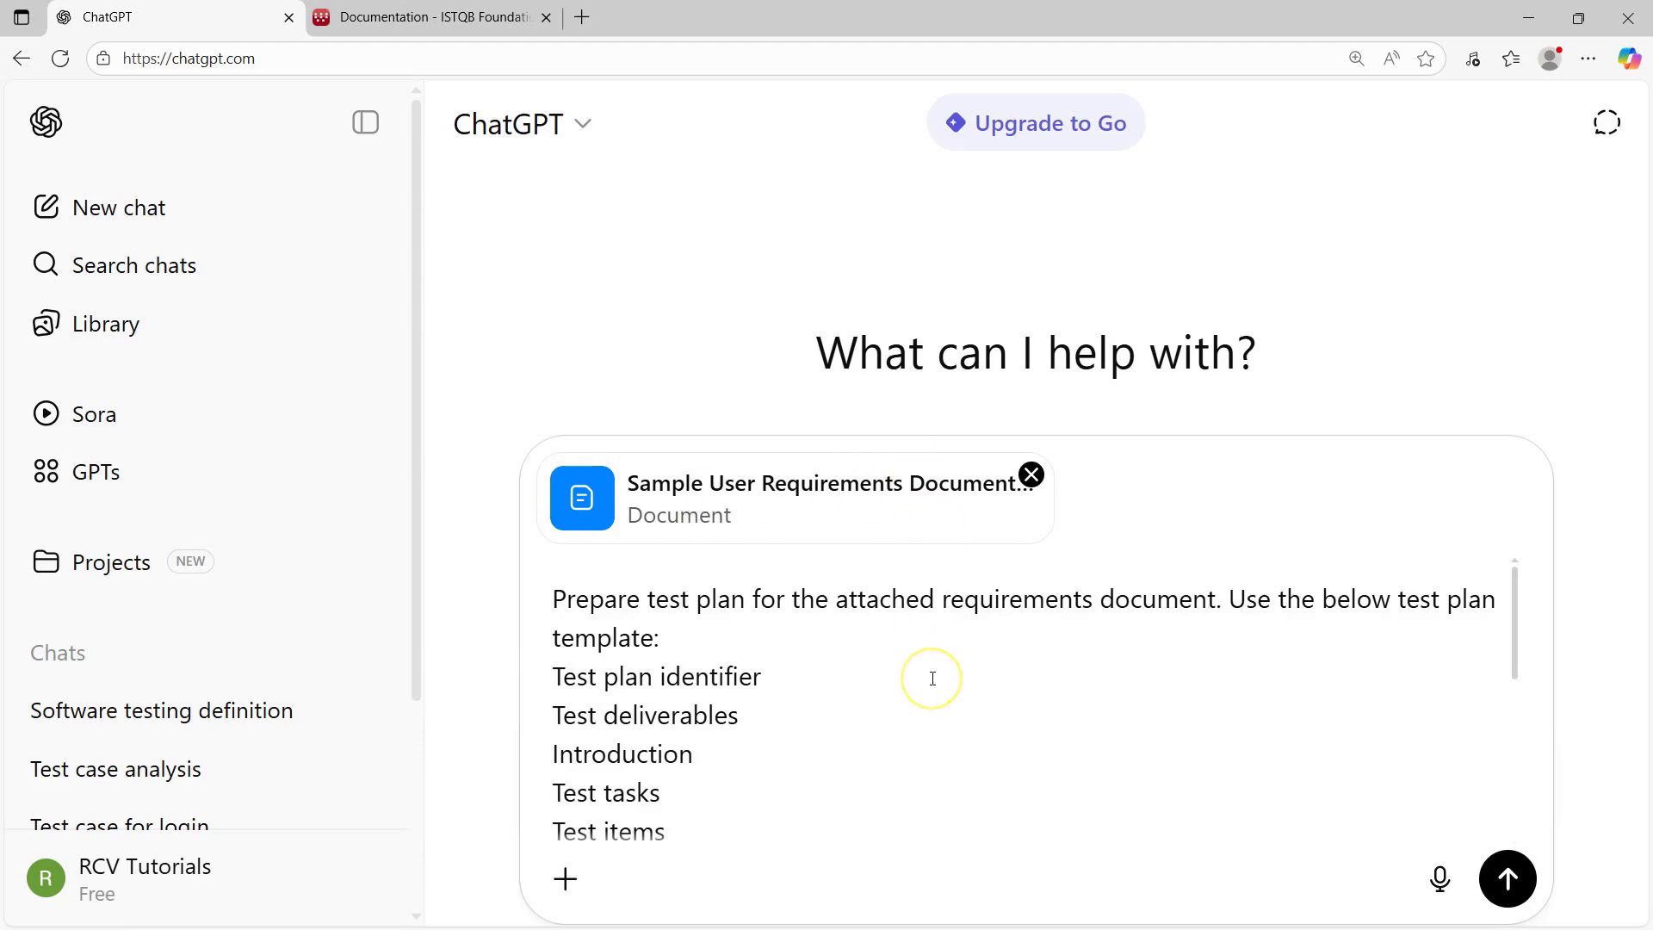
{"action": "scroll", "coordinate": [866, 727], "scroll_direction": "down", "scroll_amount": 2}
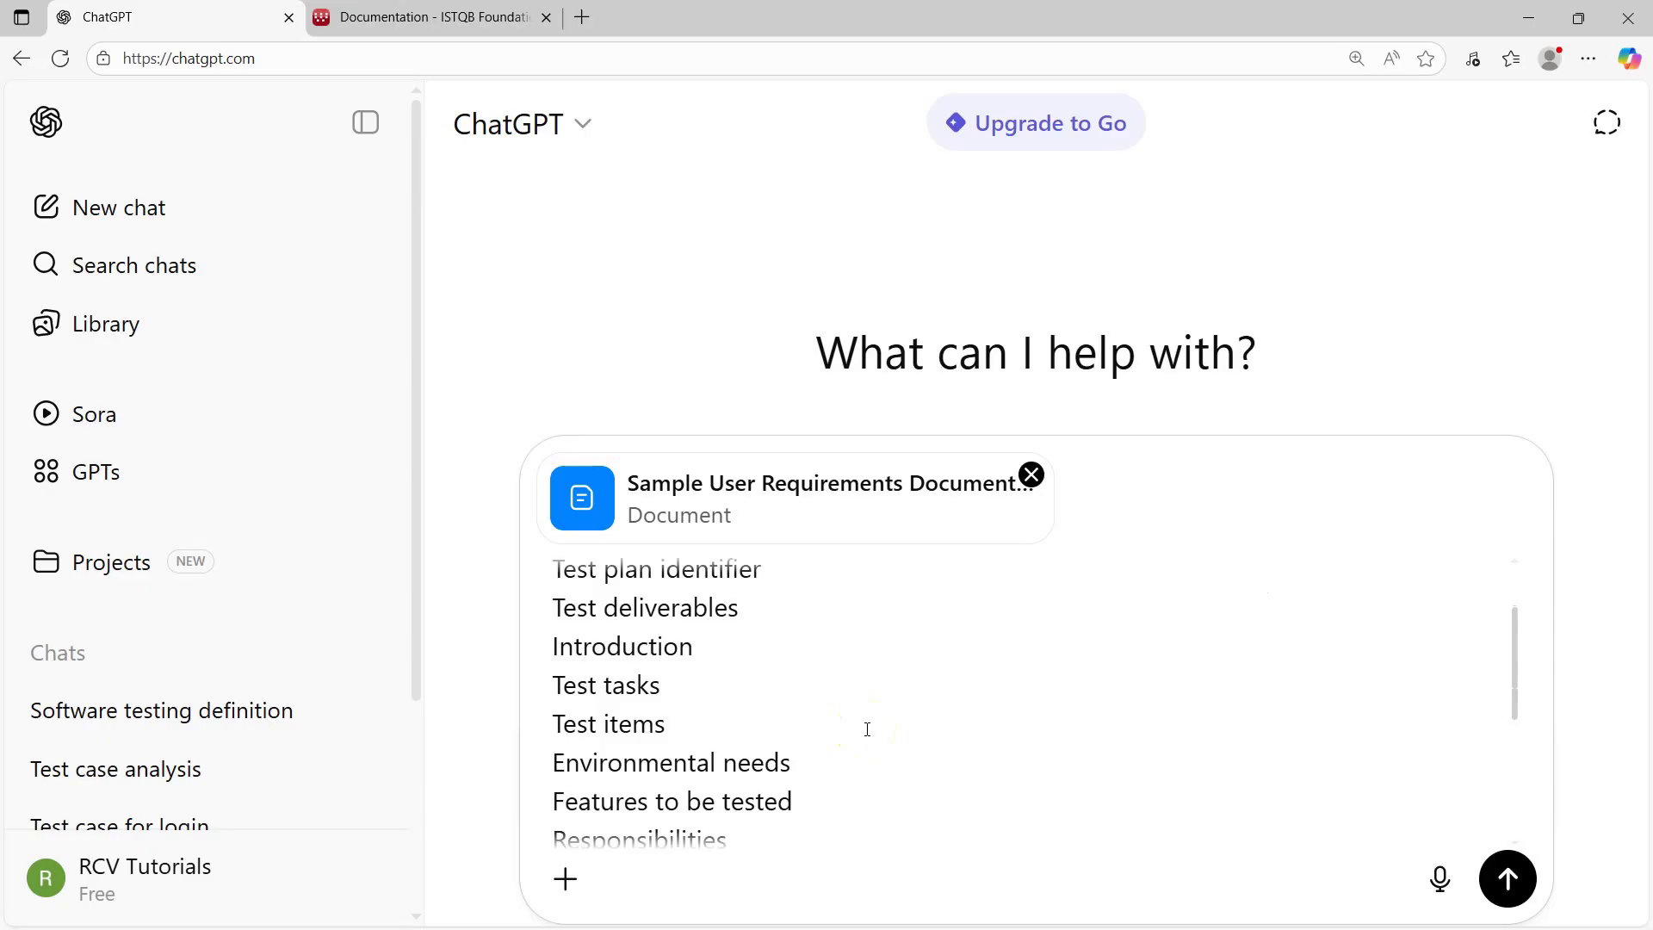
{"action": "scroll", "coordinate": [899, 721], "scroll_direction": "down", "scroll_amount": 2}
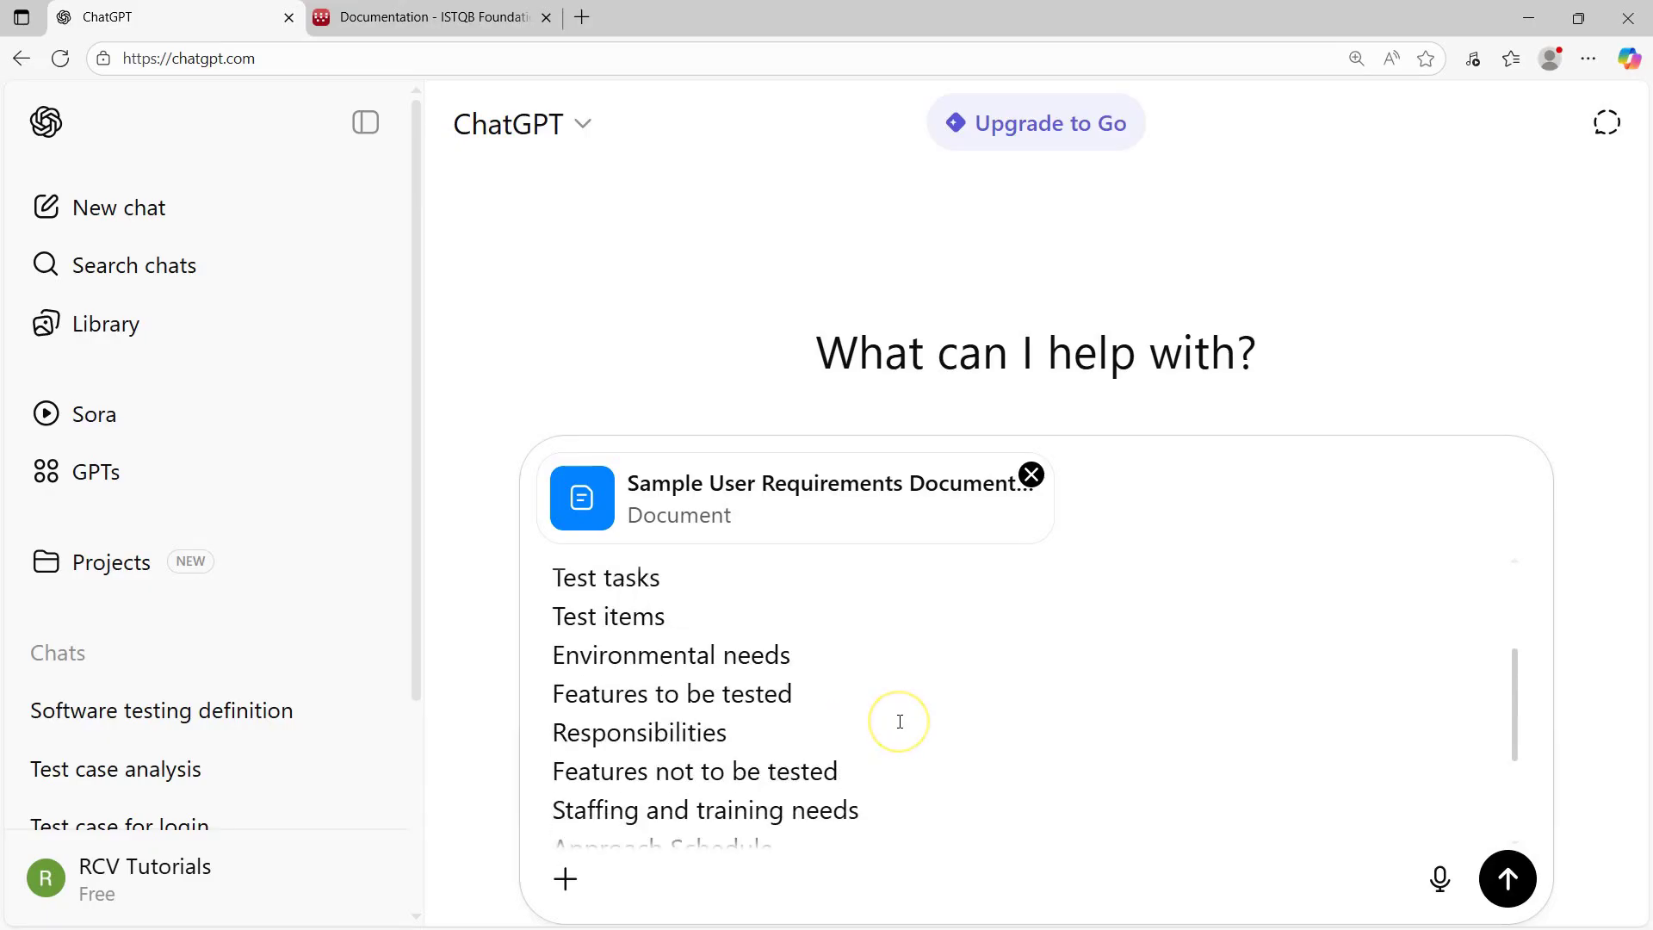
{"action": "scroll", "coordinate": [978, 728], "scroll_direction": "down", "scroll_amount": 3}
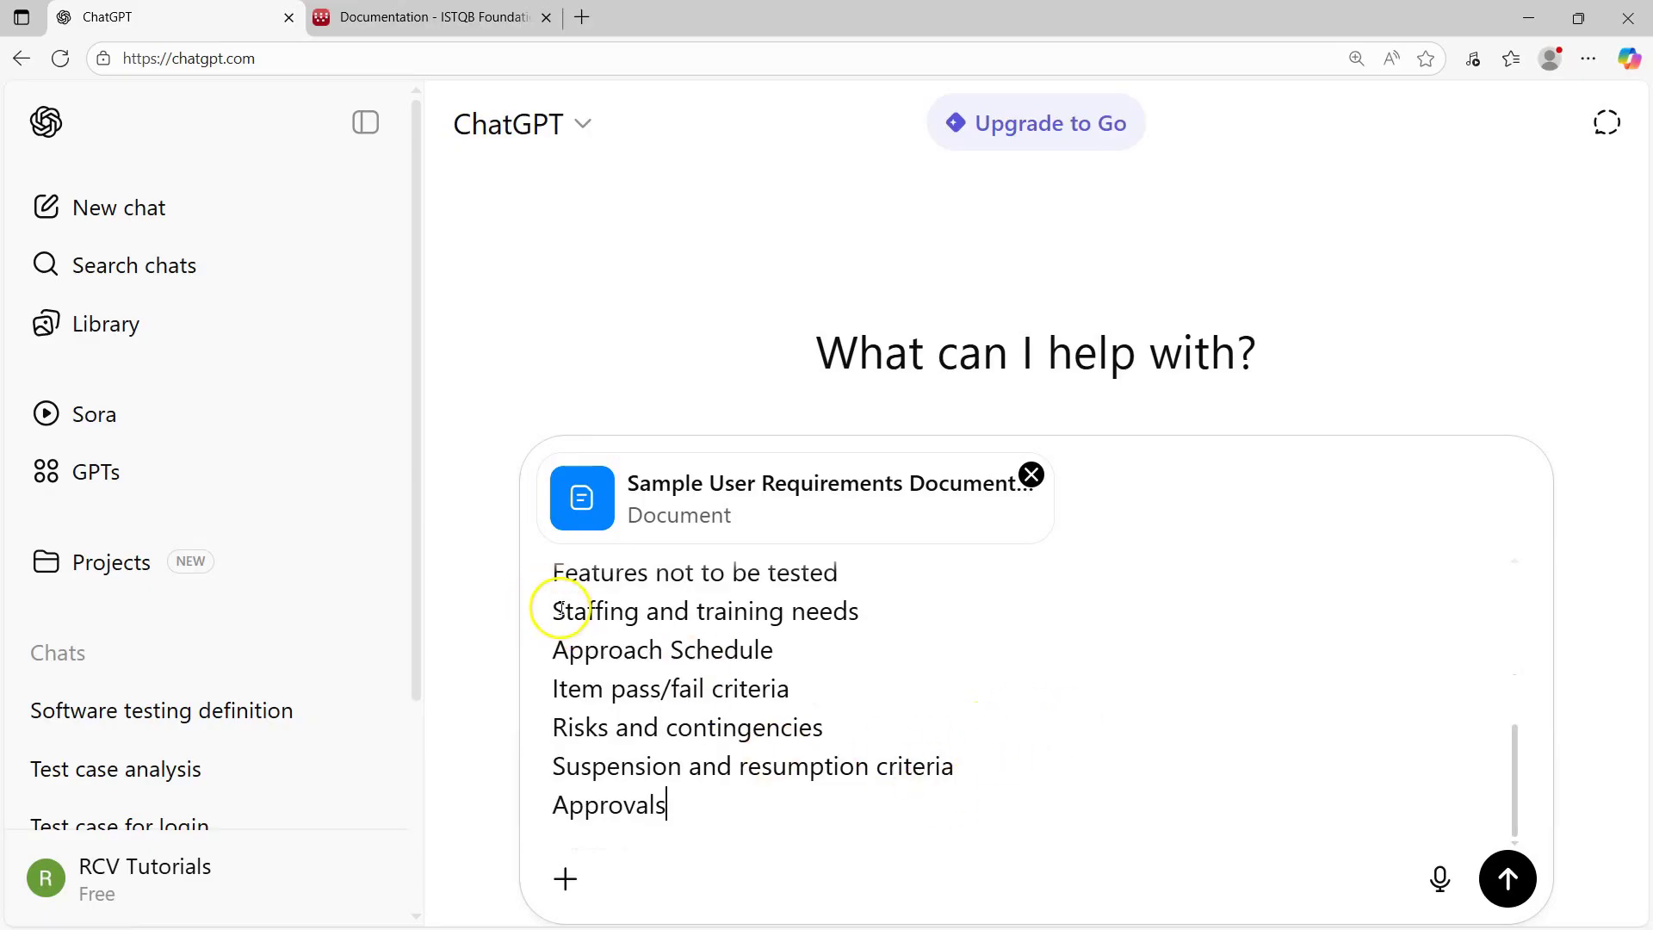
{"action": "left_click_drag", "start_coordinate": [564, 610], "coordinate": [860, 610]}
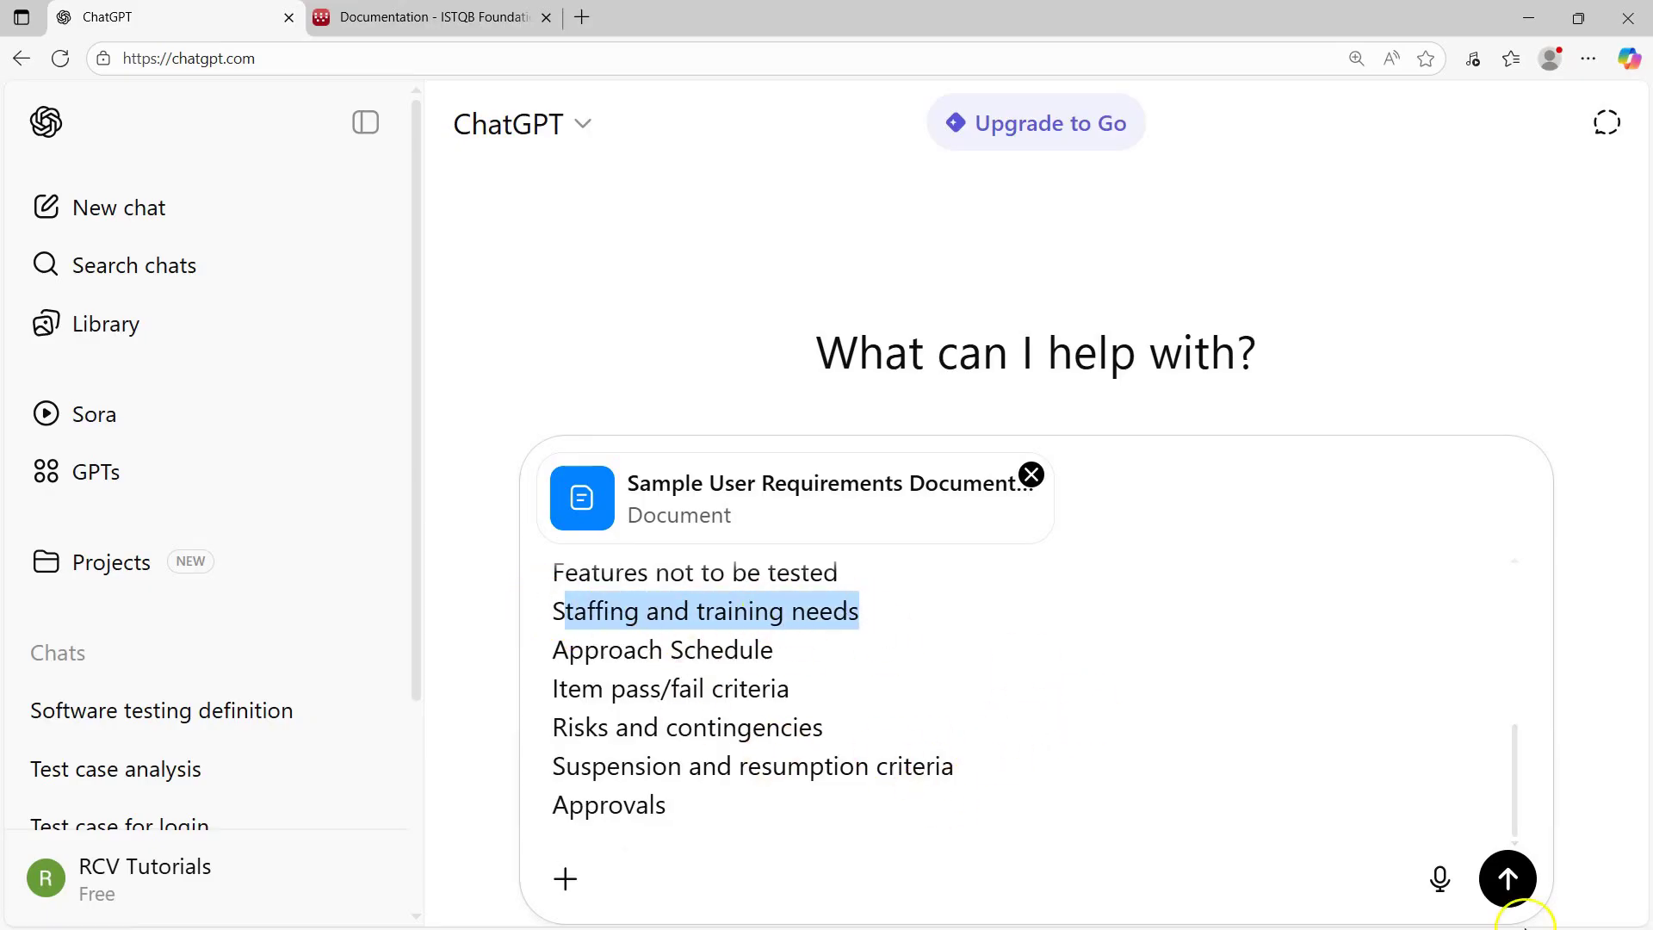
- Send the request and compare the reply's Test Plan Identifier with the prompt's template headings
{"action": "left_click", "coordinate": [1531, 895]}
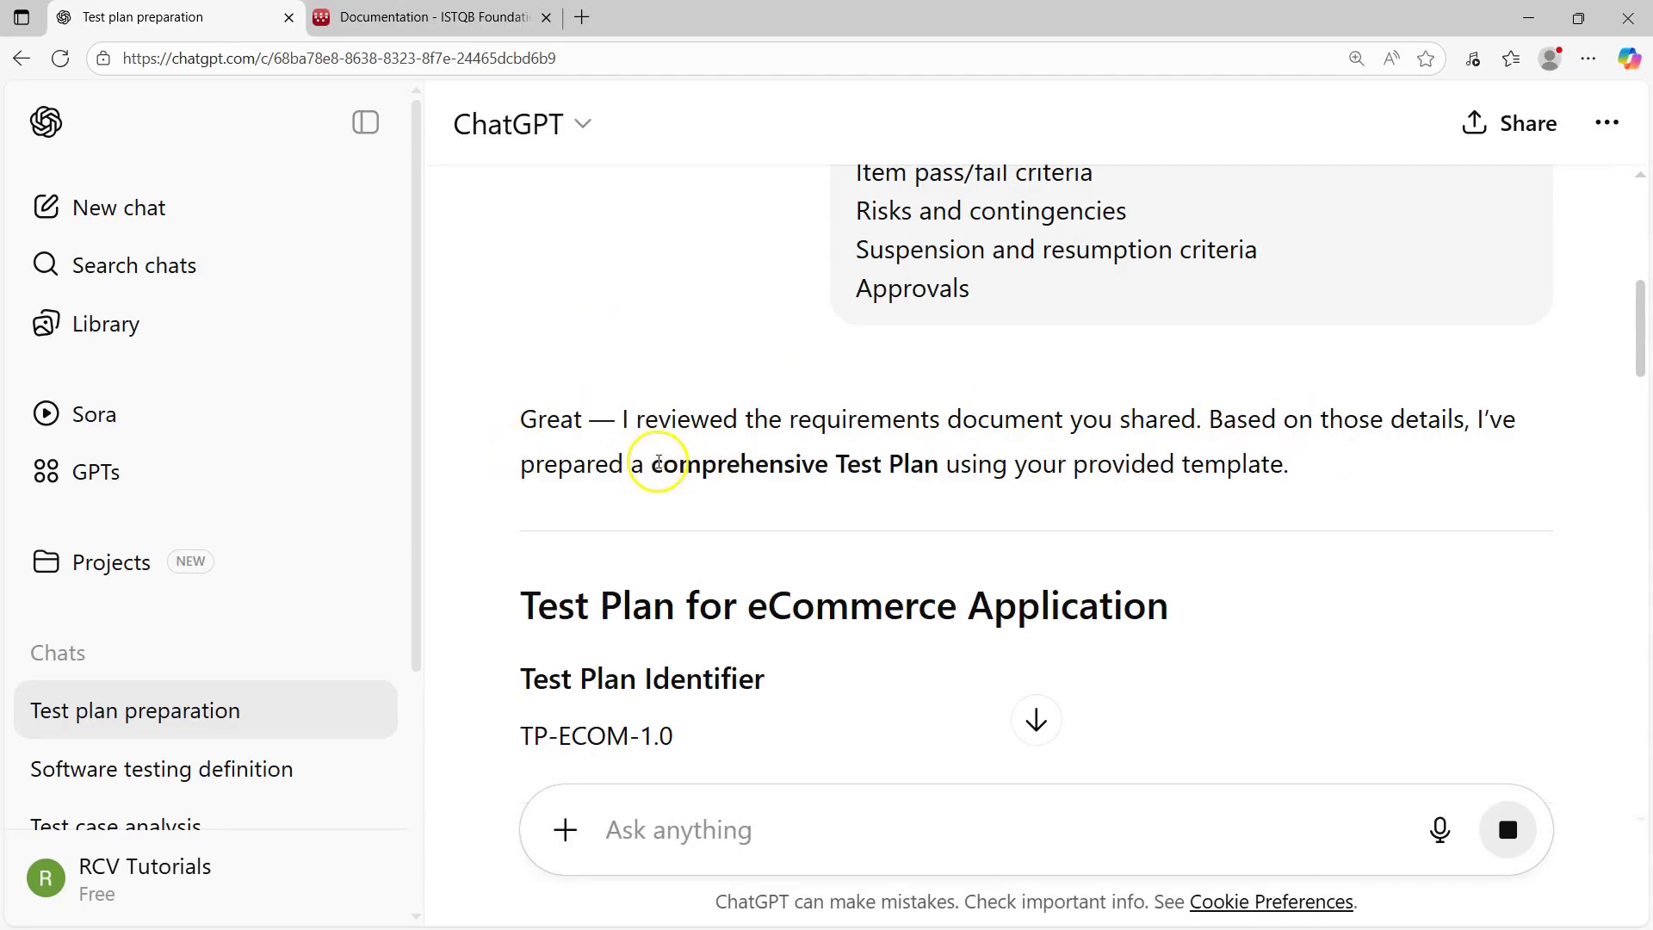
{"action": "left_click_drag", "start_coordinate": [654, 465], "coordinate": [1282, 473]}
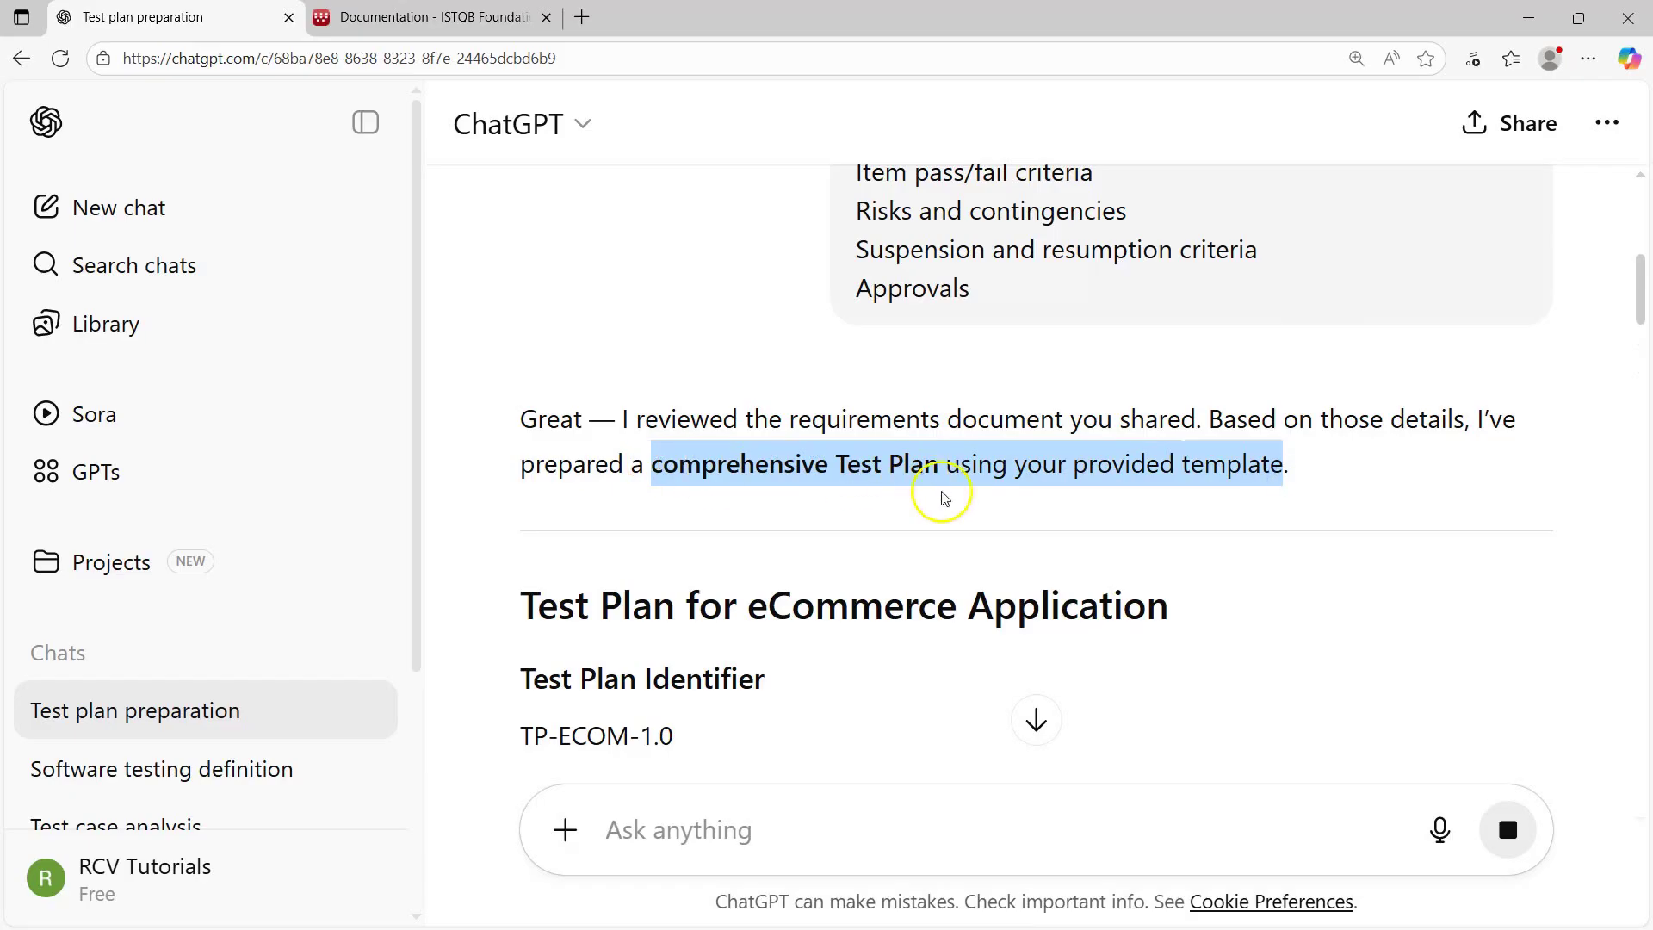
{"action": "scroll", "coordinate": [848, 506], "scroll_direction": "up", "scroll_amount": 8}
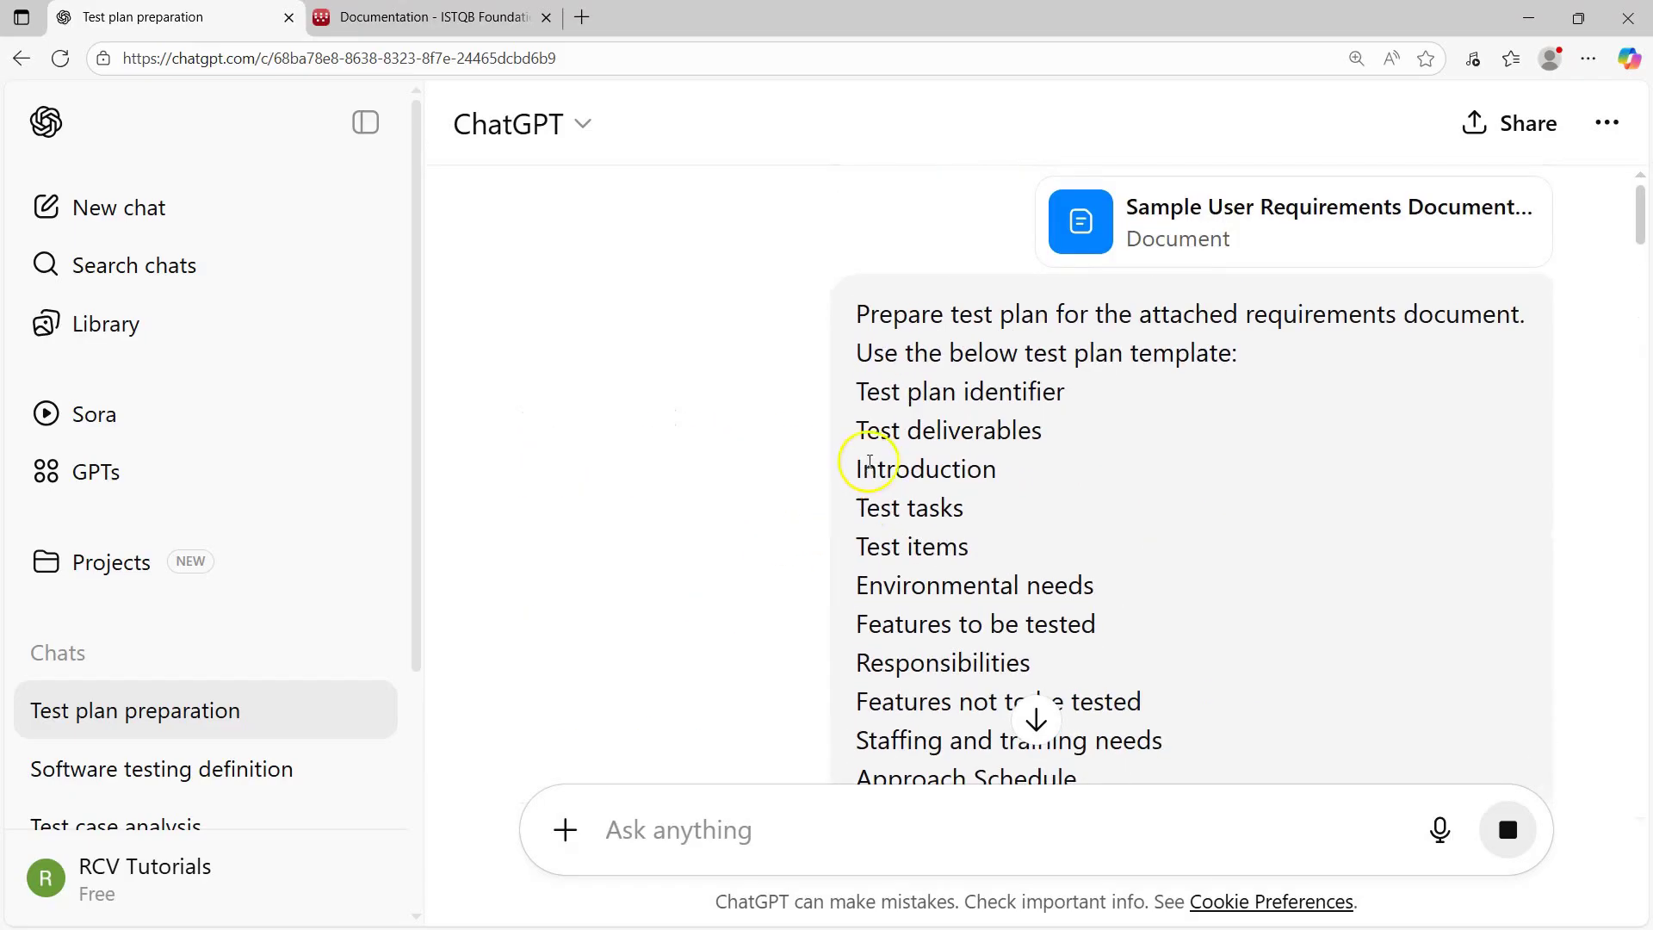
{"action": "left_click_drag", "start_coordinate": [857, 385], "coordinate": [1096, 656]}
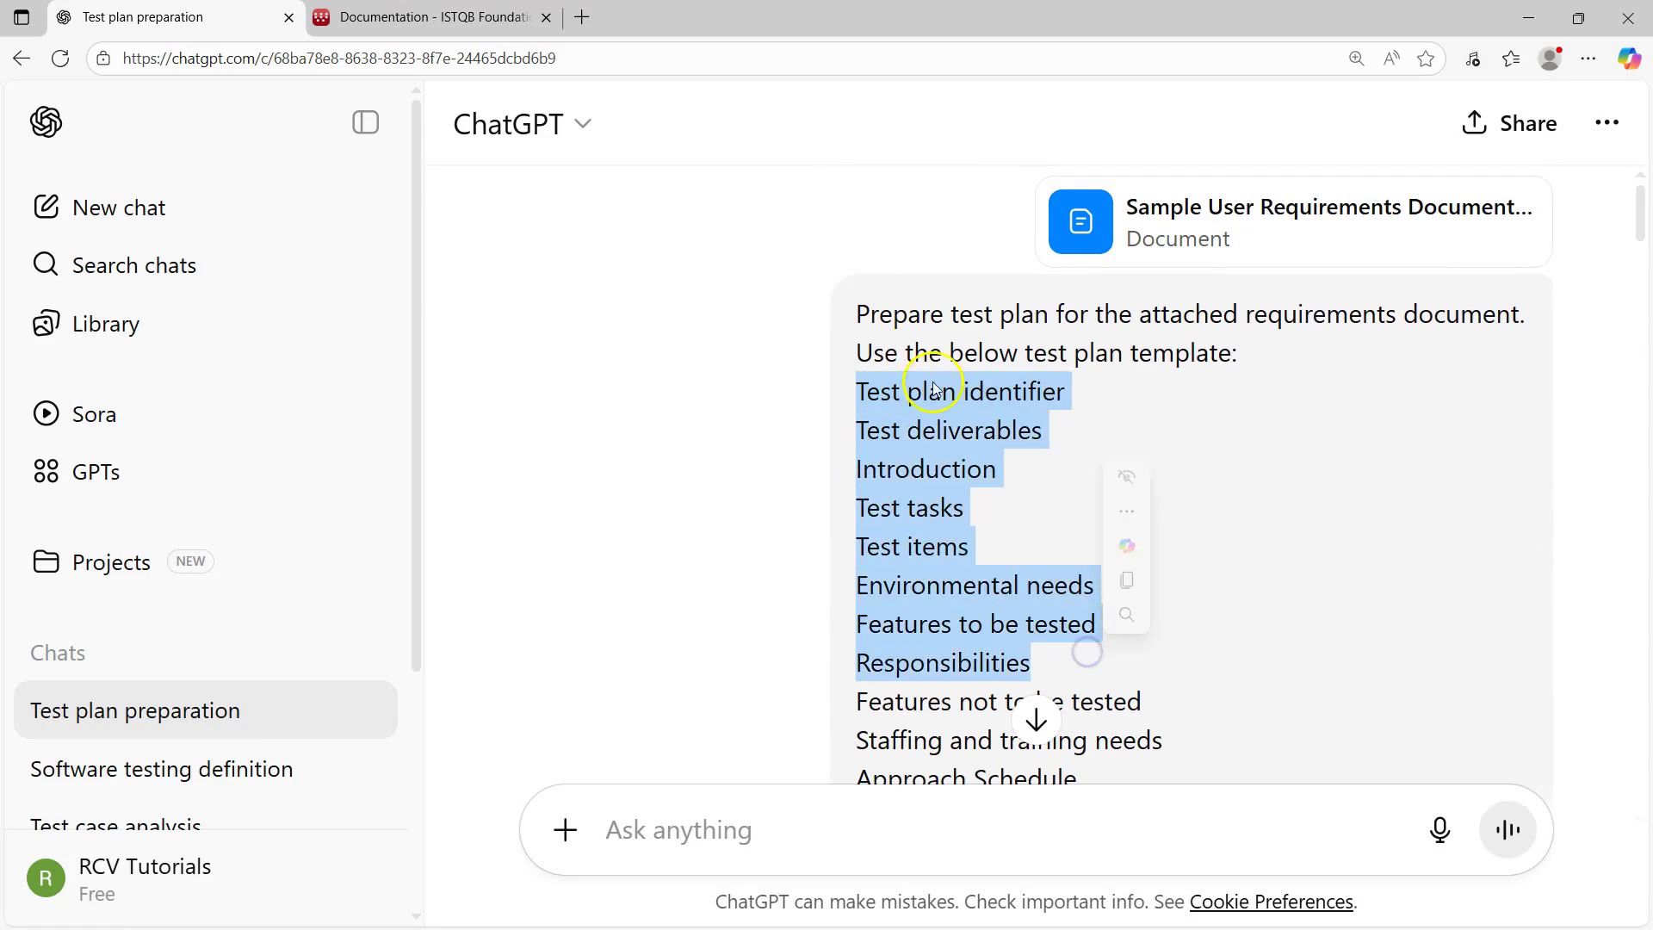
{"action": "scroll", "coordinate": [917, 511], "scroll_direction": "down", "scroll_amount": 5}
{"action": "scroll", "coordinate": [917, 512], "scroll_direction": "down", "scroll_amount": 6}
{"action": "scroll", "coordinate": [749, 473], "scroll_direction": "up", "scroll_amount": 3}
{"action": "left_click_drag", "start_coordinate": [522, 392], "coordinate": [1129, 391]}
{"action": "left_click_drag", "start_coordinate": [518, 463], "coordinate": [764, 465]}
{"action": "scroll", "coordinate": [867, 539], "scroll_direction": "up", "scroll_amount": 10}
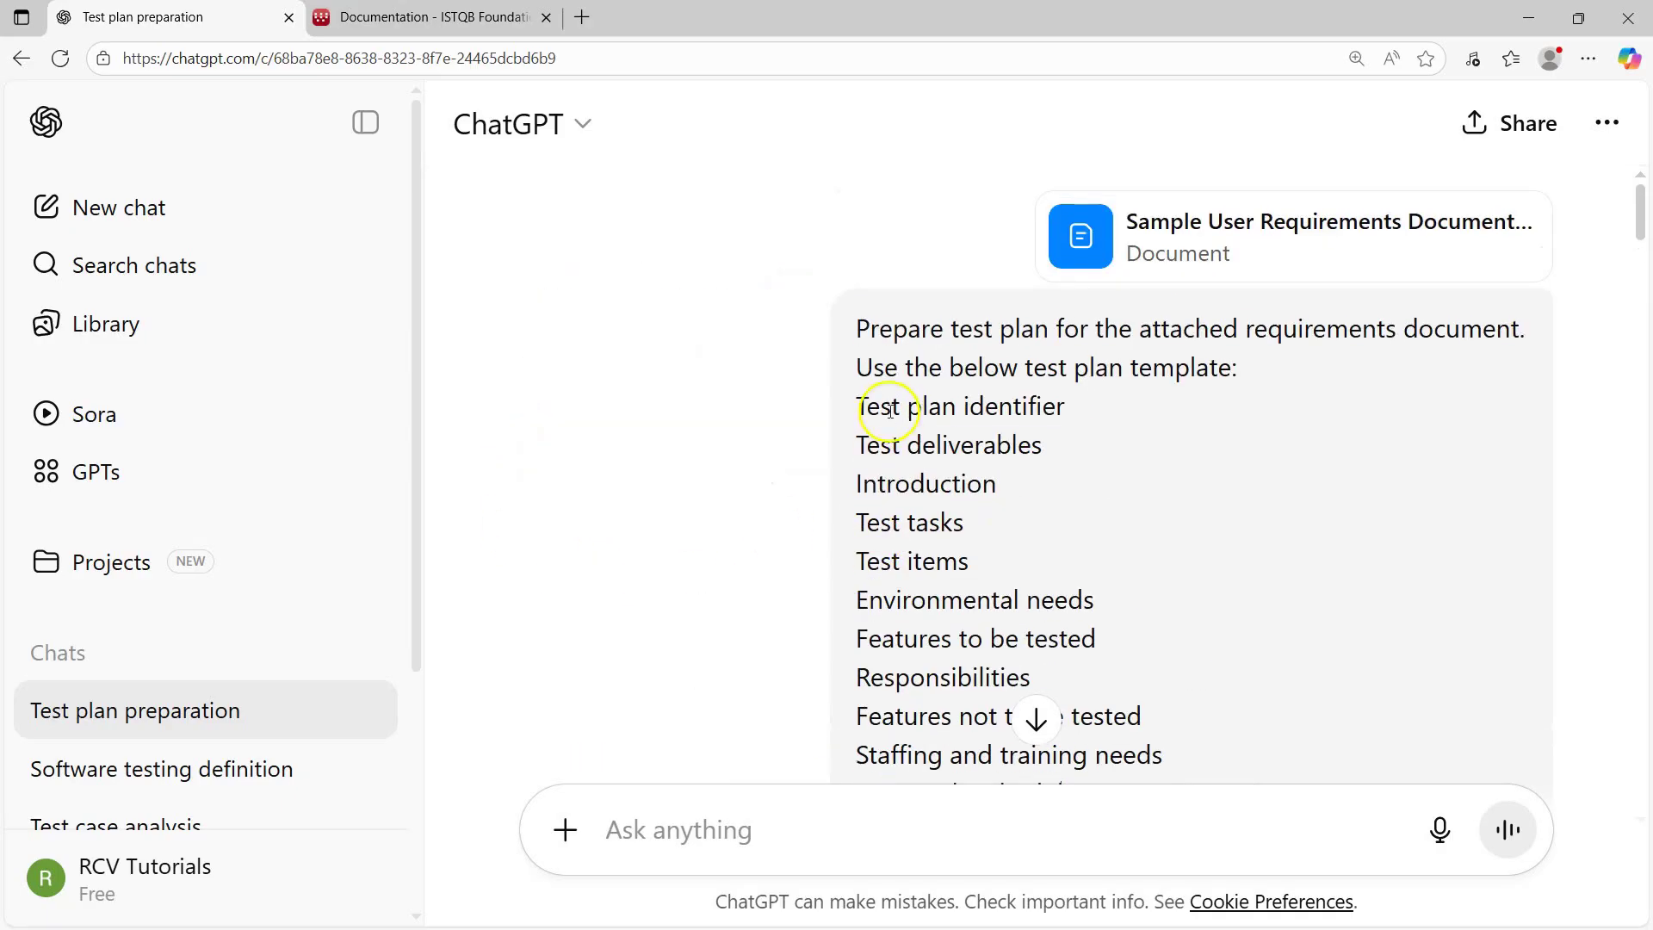
{"action": "left_click_drag", "start_coordinate": [852, 405], "coordinate": [1070, 405]}
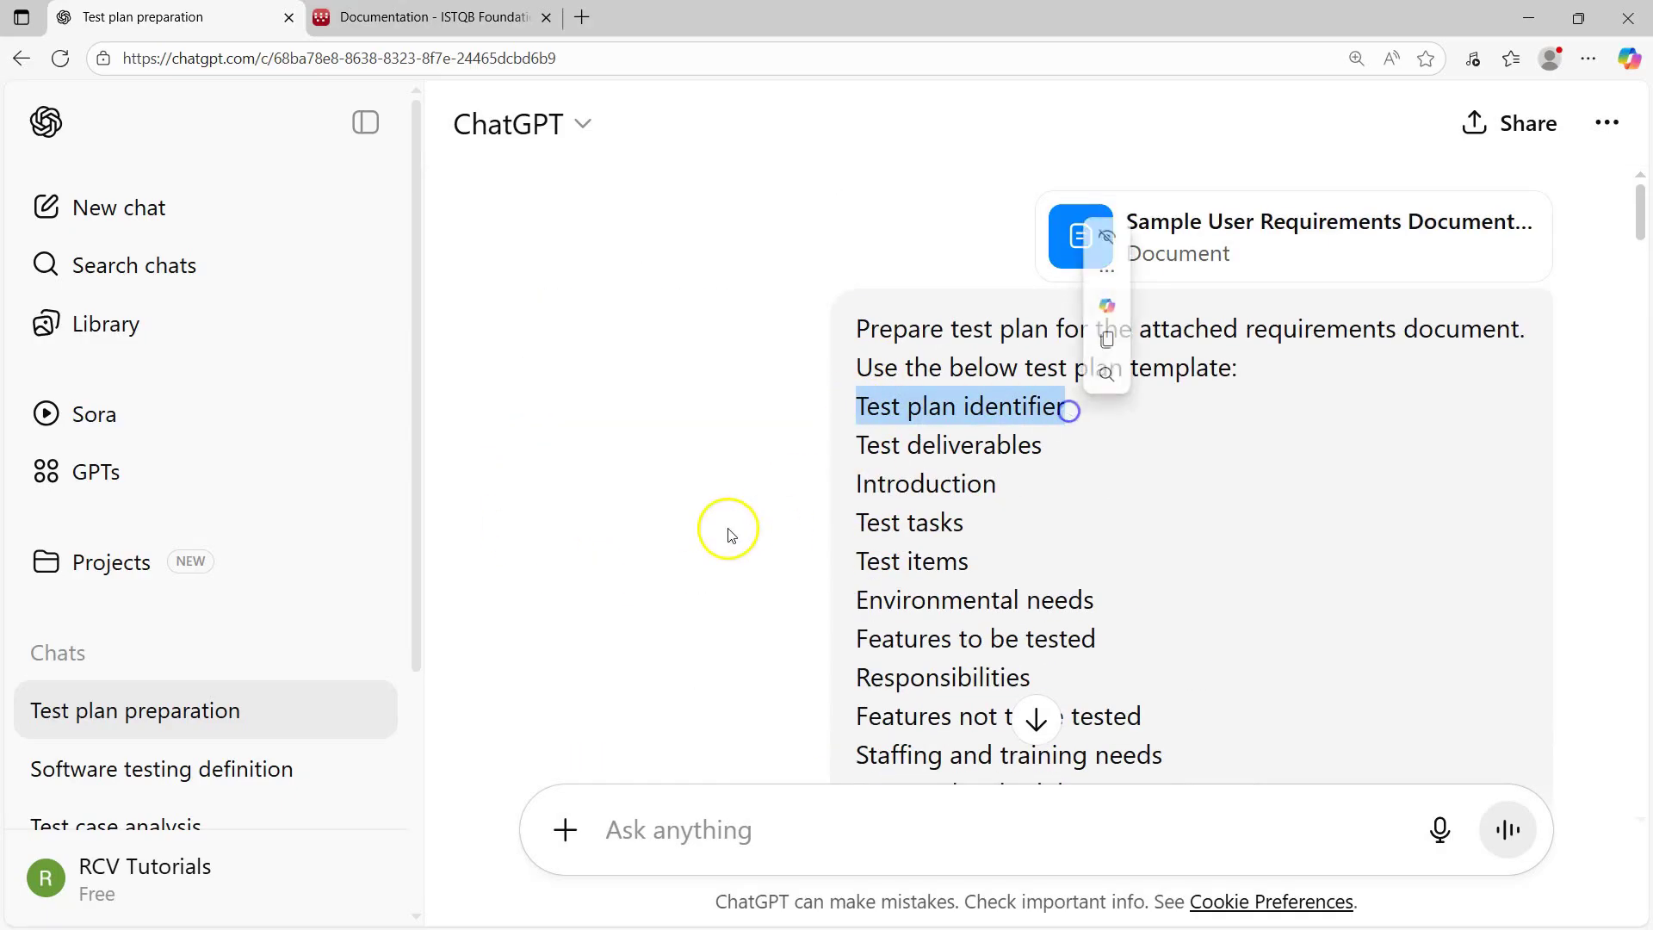
{"action": "scroll", "coordinate": [726, 527], "scroll_direction": "down", "scroll_amount": 5}
{"action": "scroll", "coordinate": [727, 537], "scroll_direction": "down", "scroll_amount": 4}
- Compare the reply's six Test Deliverables, including Final Test Summary Report, against the template
{"action": "left_click_drag", "start_coordinate": [517, 350], "coordinate": [887, 628]}
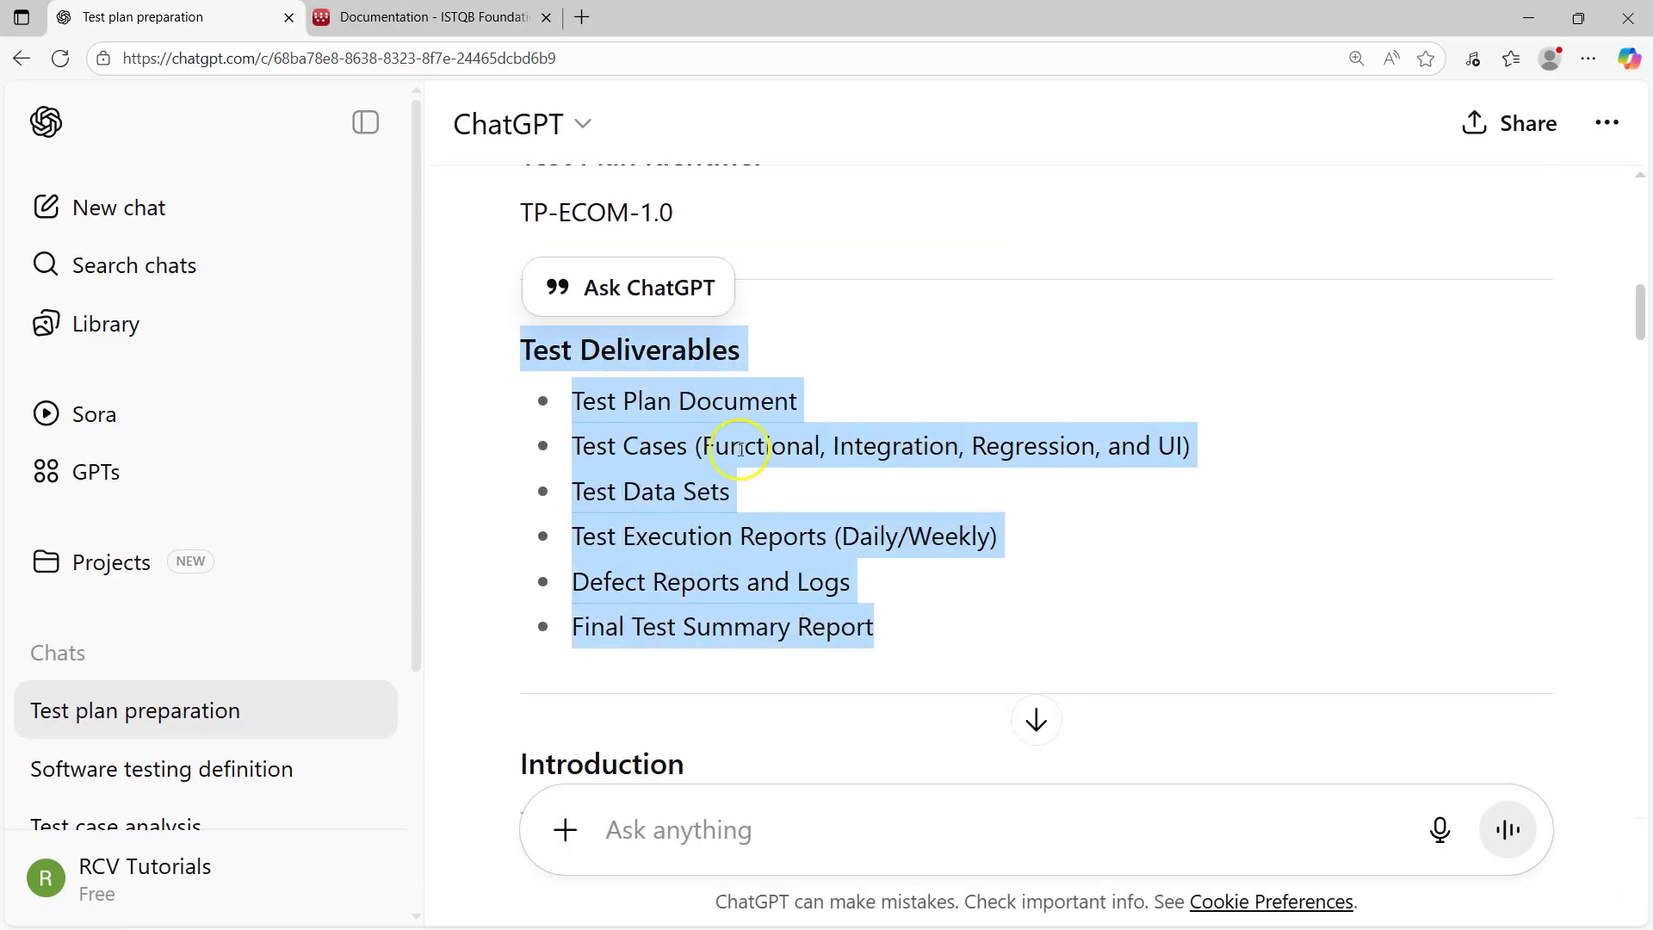
{"action": "left_click", "coordinate": [564, 538]}
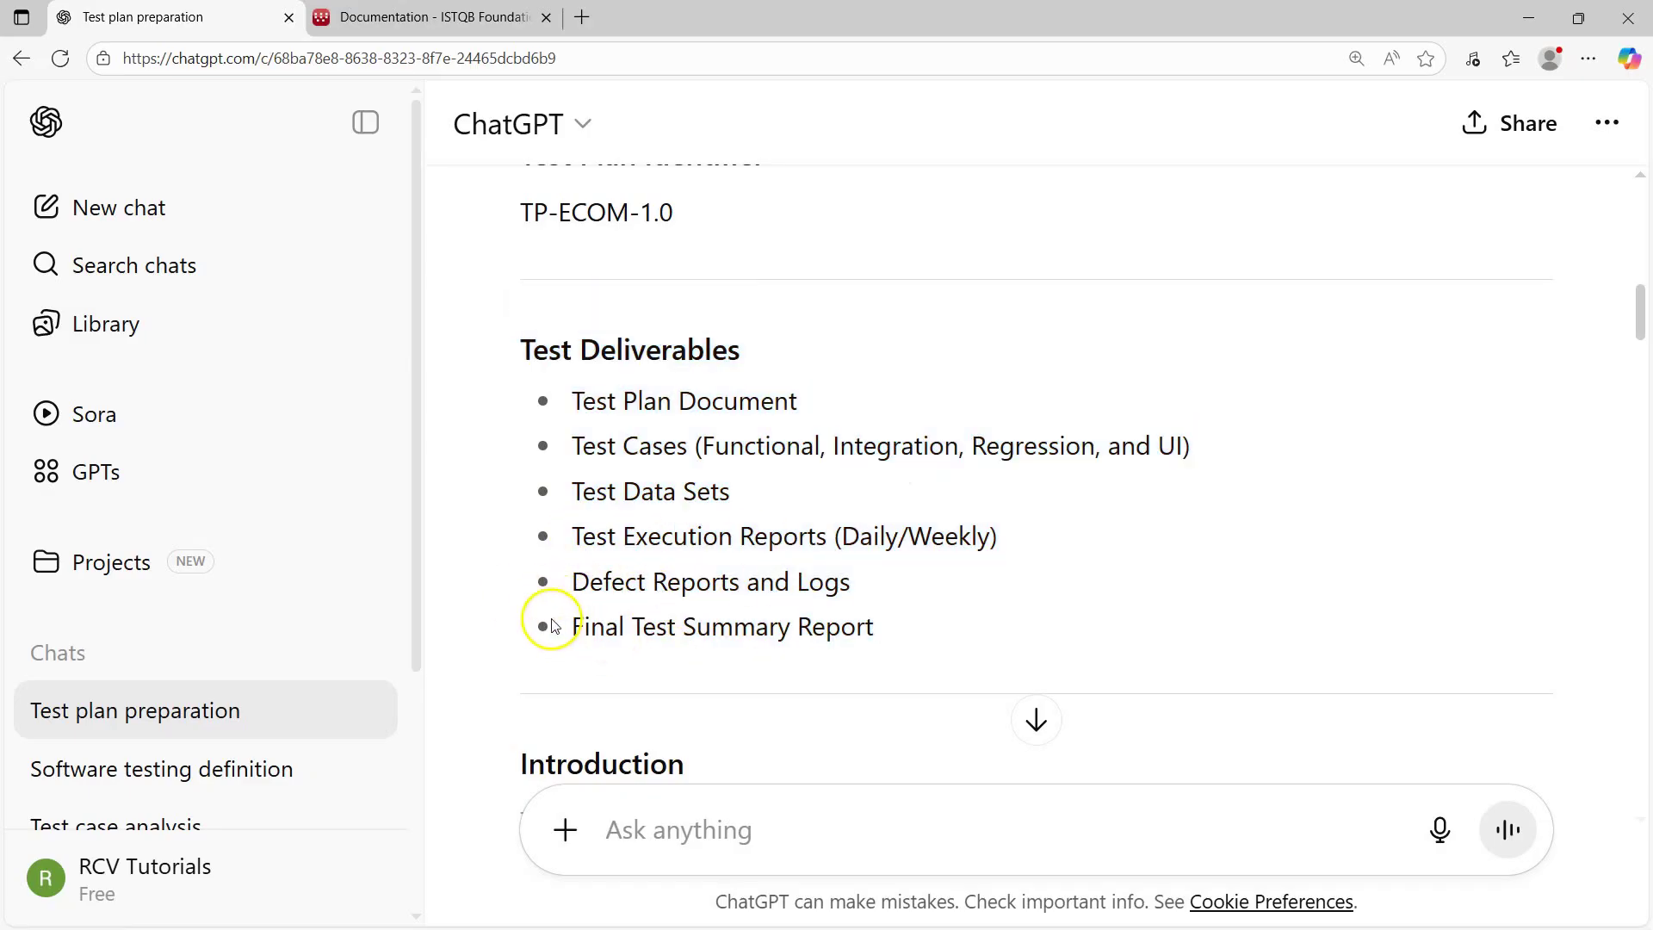
{"action": "left_click_drag", "start_coordinate": [542, 627], "coordinate": [878, 628]}
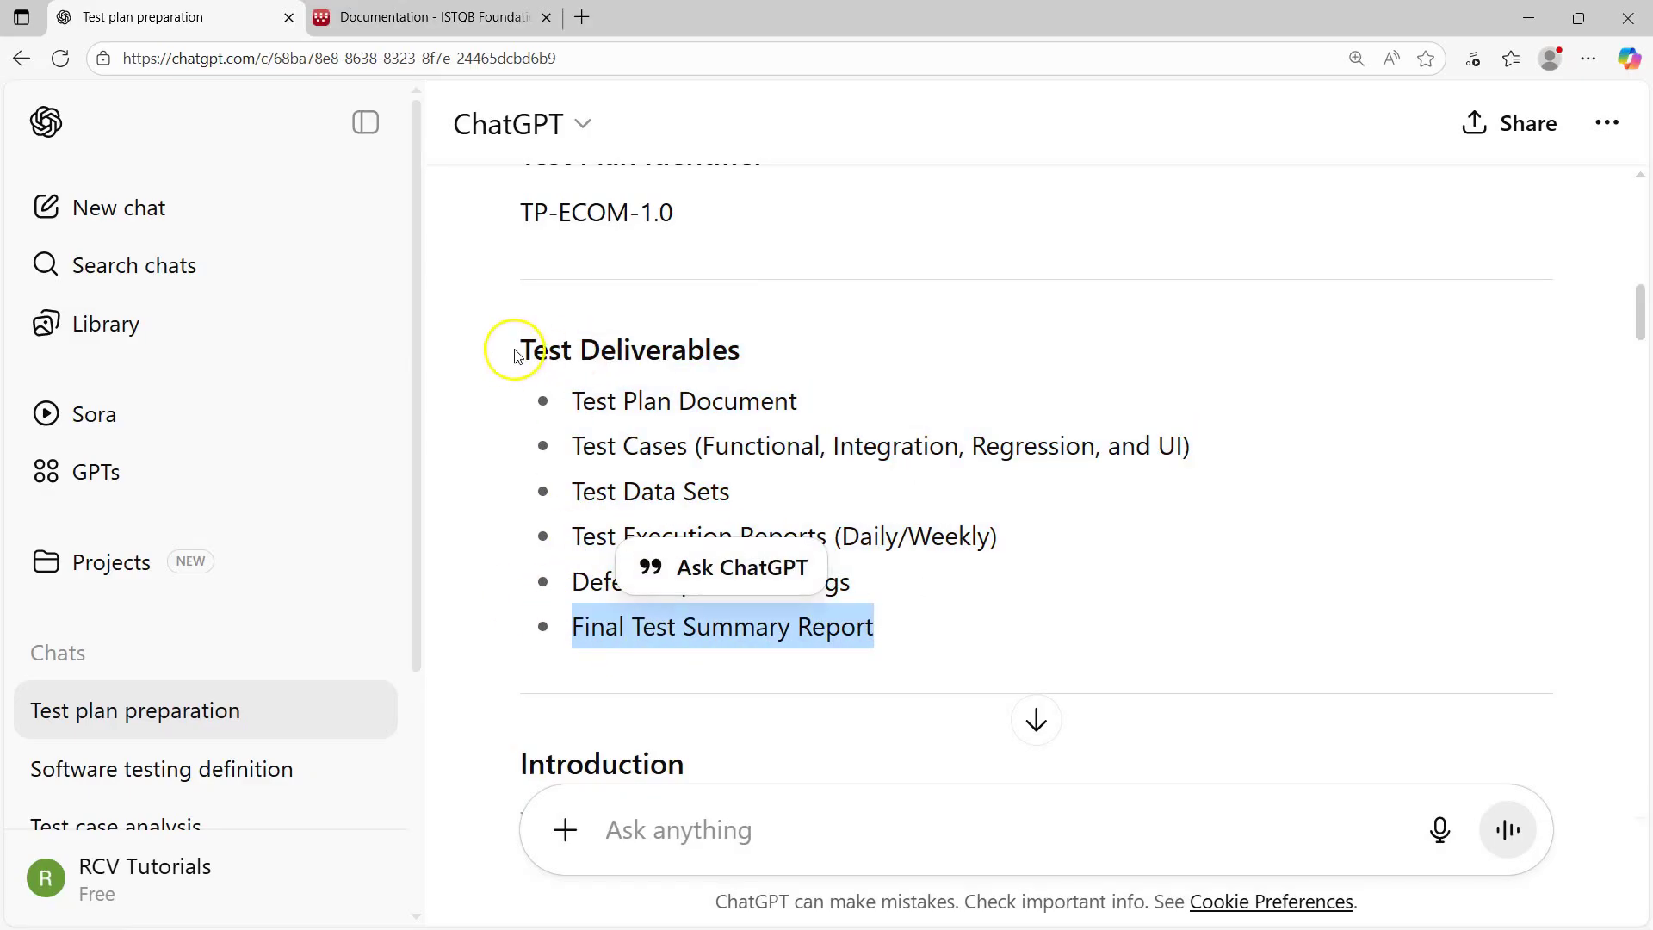
{"action": "scroll", "coordinate": [552, 460], "scroll_direction": "up", "scroll_amount": 2}
{"action": "scroll", "coordinate": [896, 491], "scroll_direction": "up", "scroll_amount": 7}
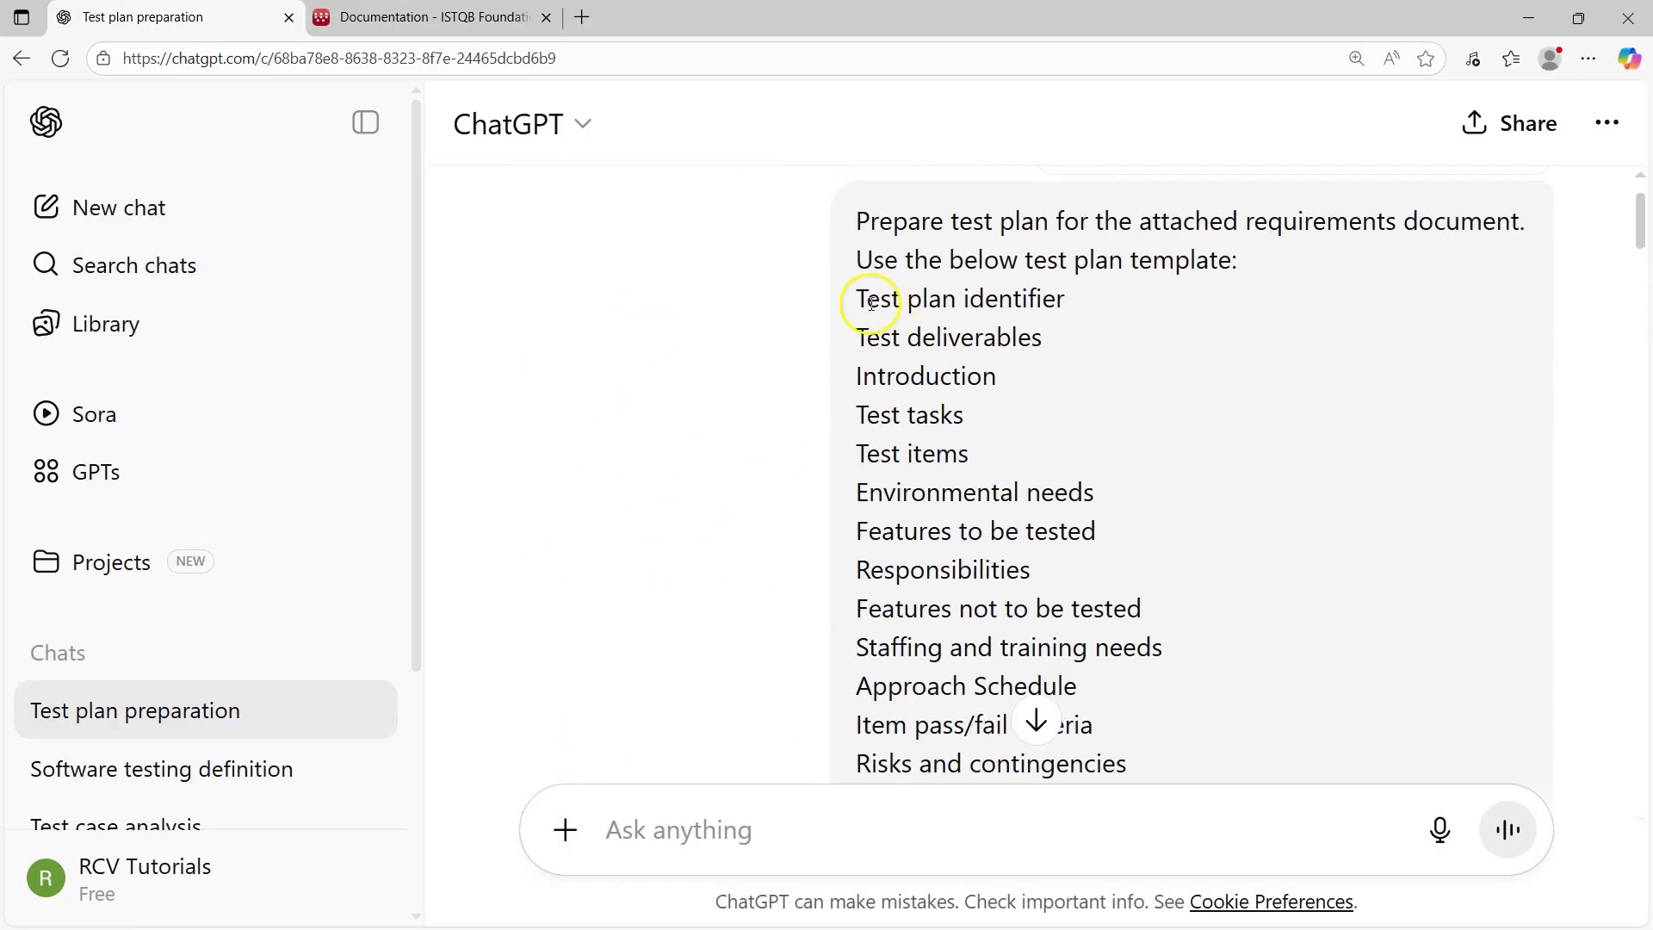
{"action": "left_click_drag", "start_coordinate": [857, 336], "coordinate": [1051, 336]}
{"action": "scroll", "coordinate": [664, 553], "scroll_direction": "down", "scroll_amount": 8}
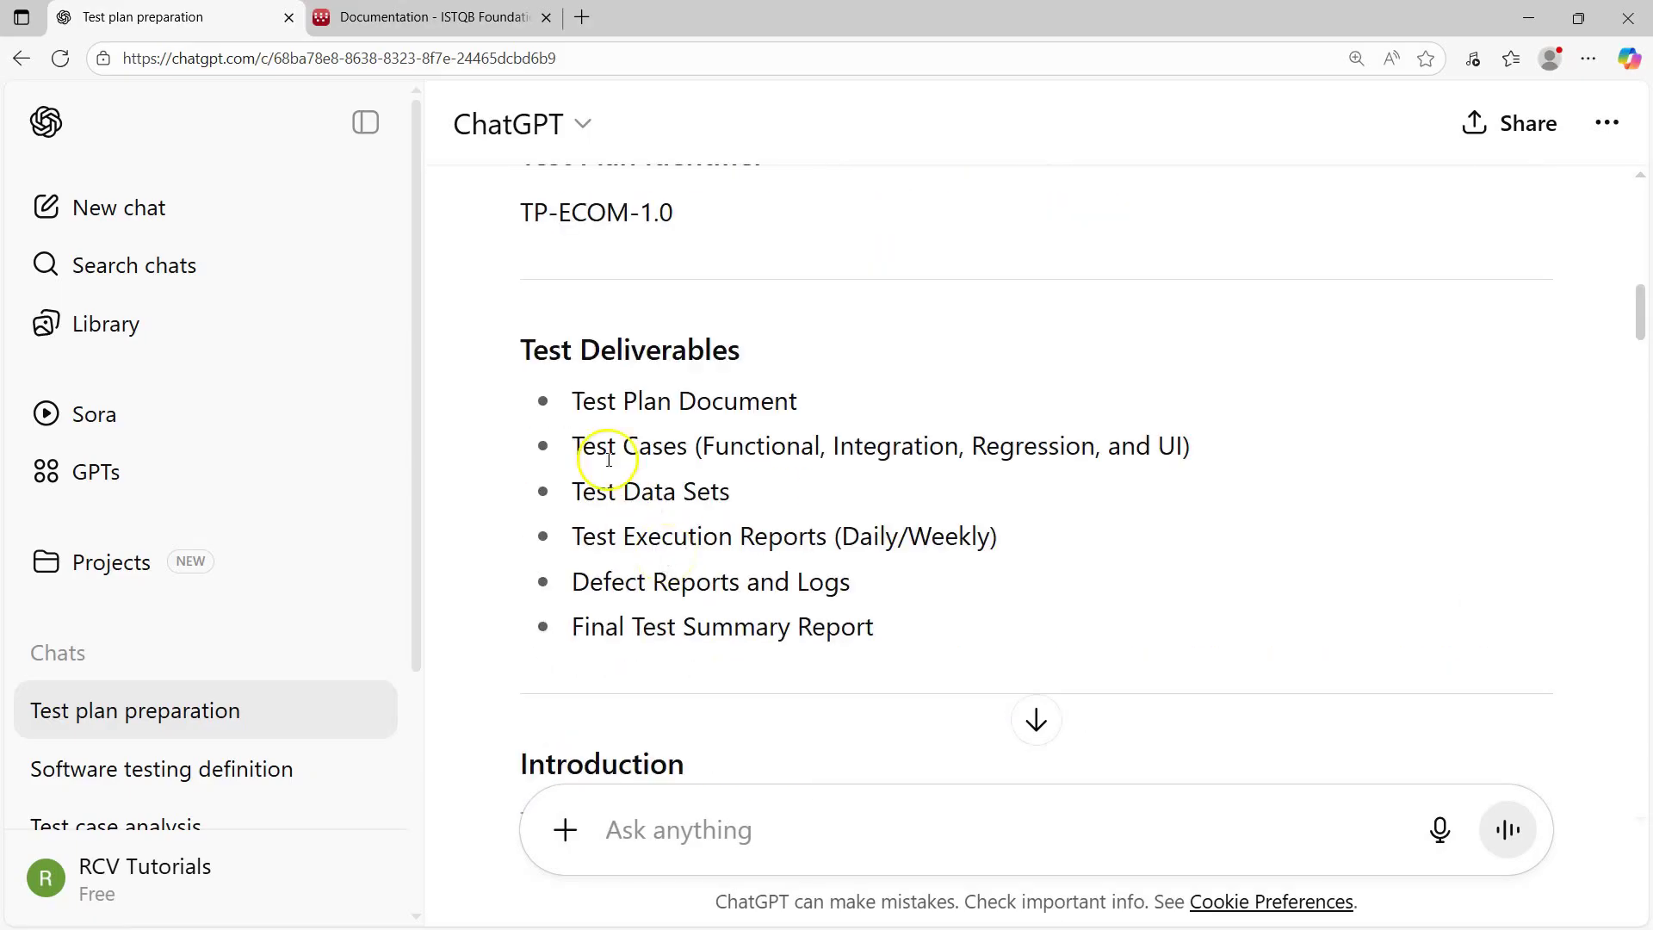
{"action": "left_click_drag", "start_coordinate": [579, 403], "coordinate": [873, 634]}
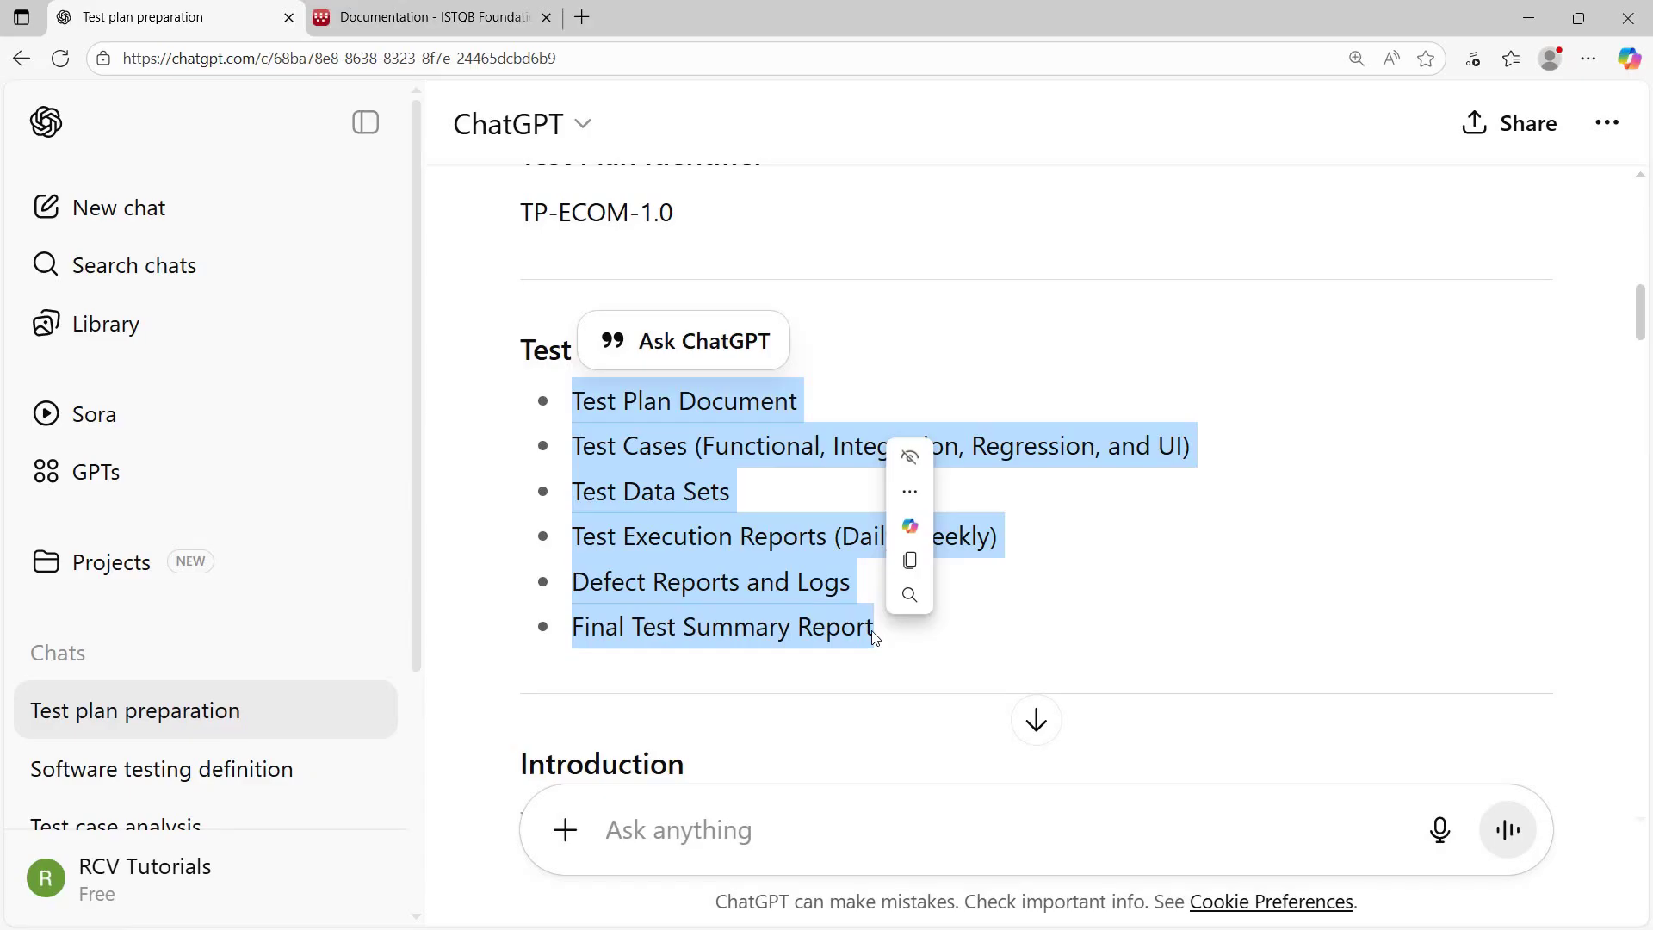
{"action": "left_click", "coordinate": [1345, 476]}
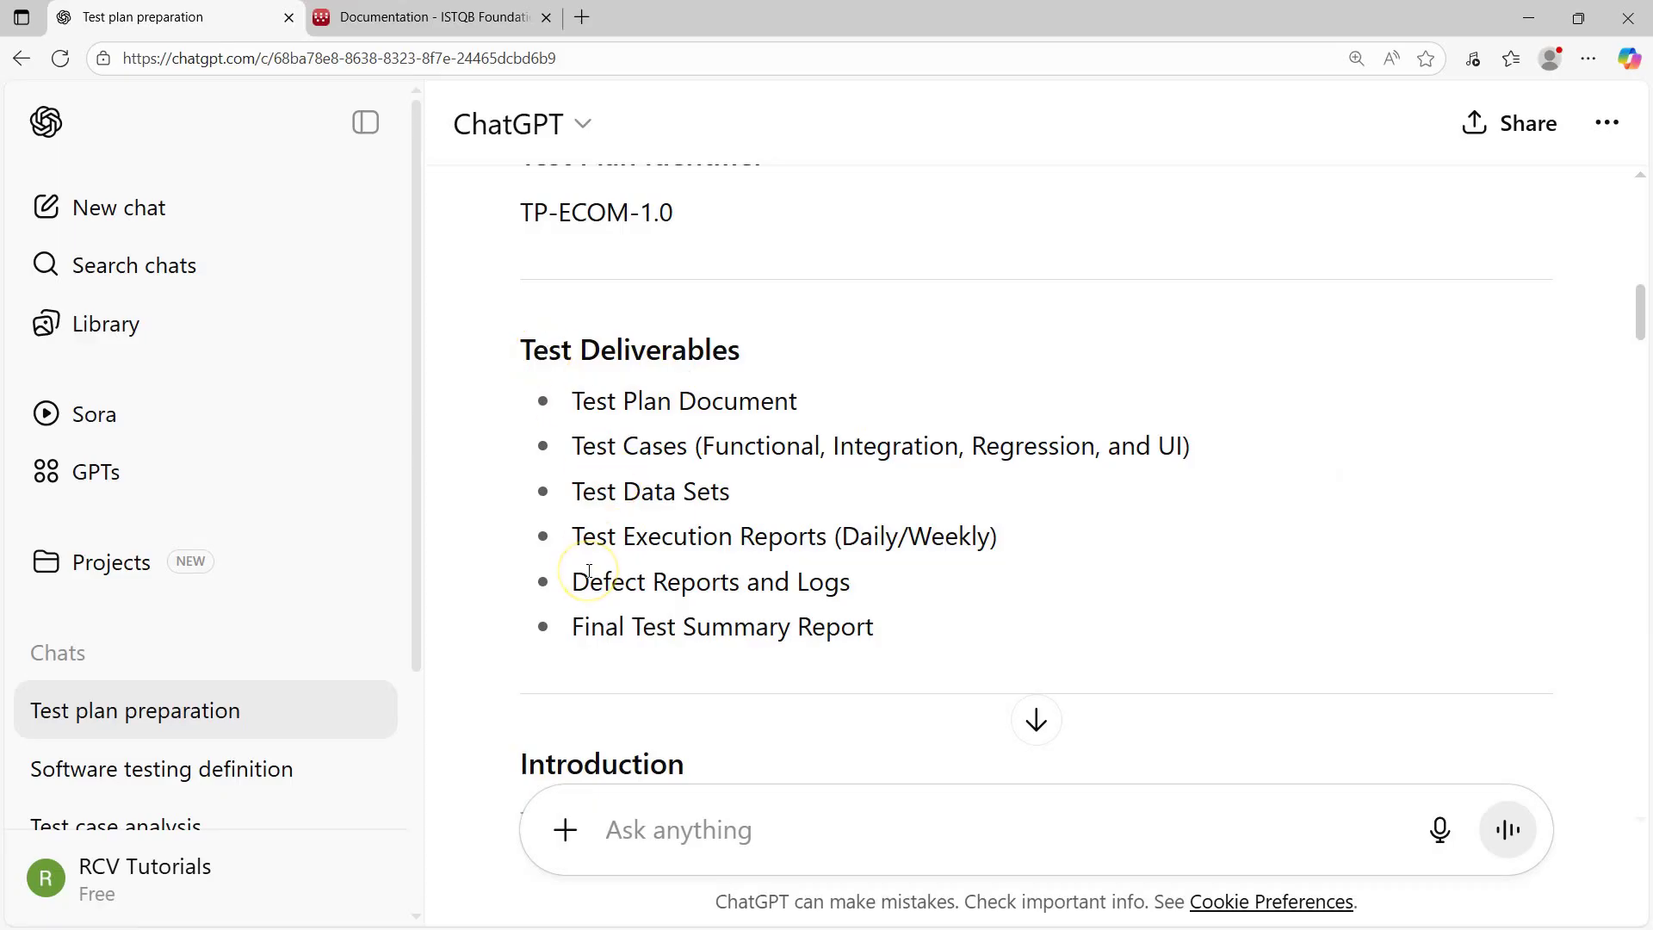
{"action": "scroll", "coordinate": [885, 638], "scroll_direction": "down", "scroll_amount": 5}
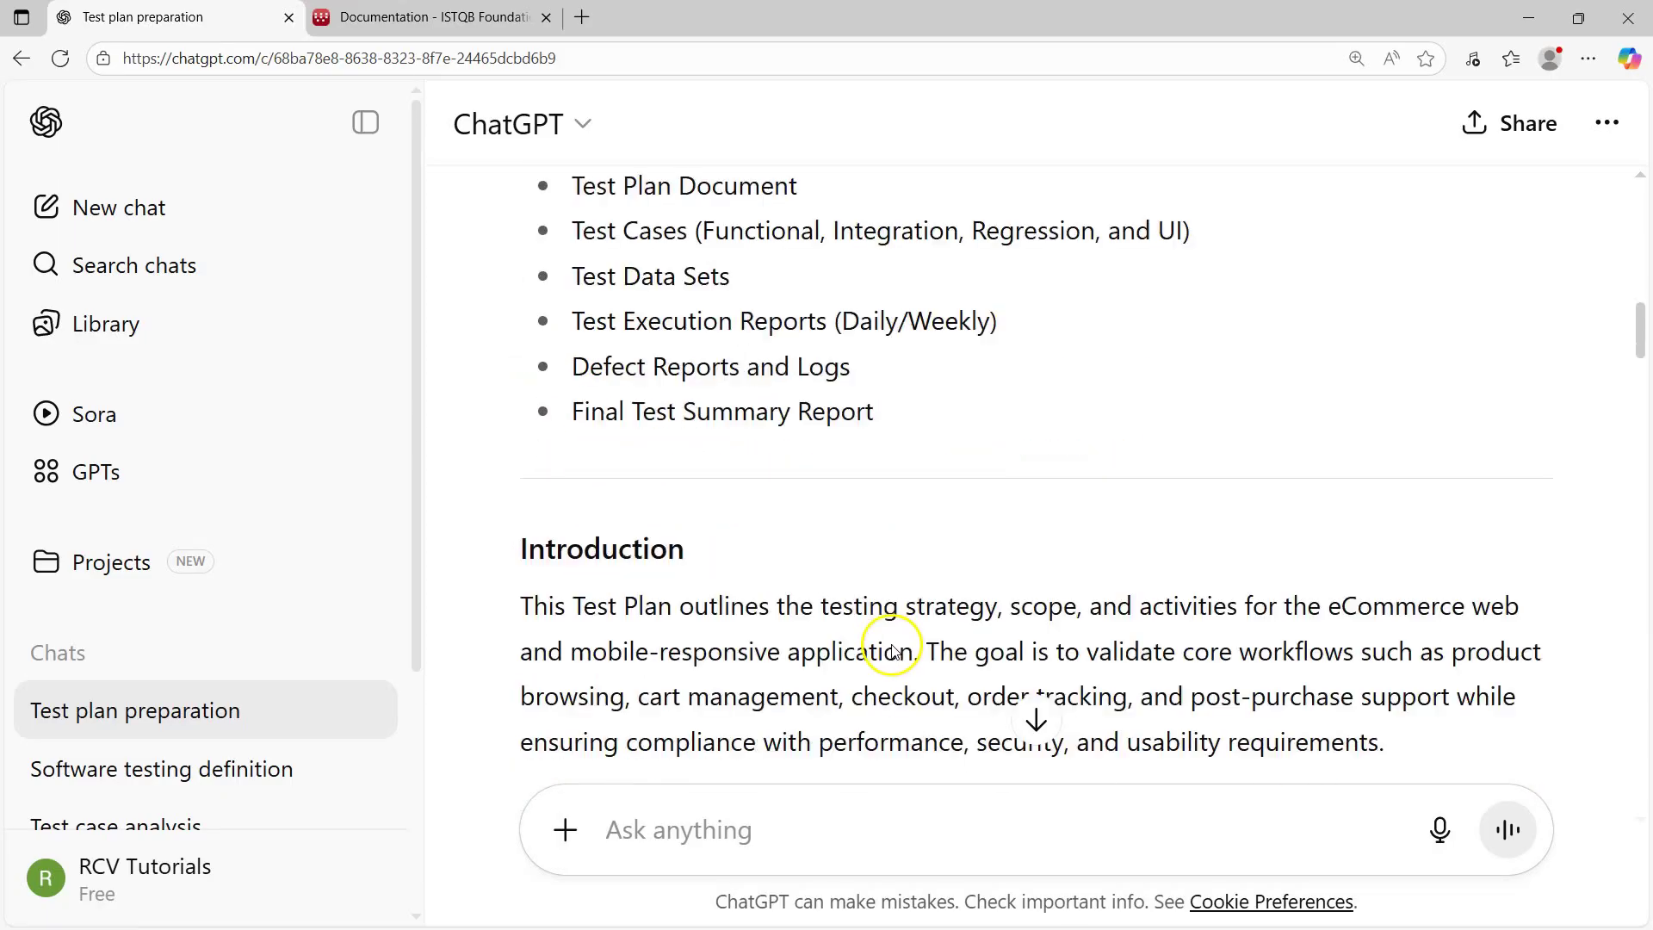
{"action": "left_click_drag", "start_coordinate": [512, 390], "coordinate": [1430, 536]}
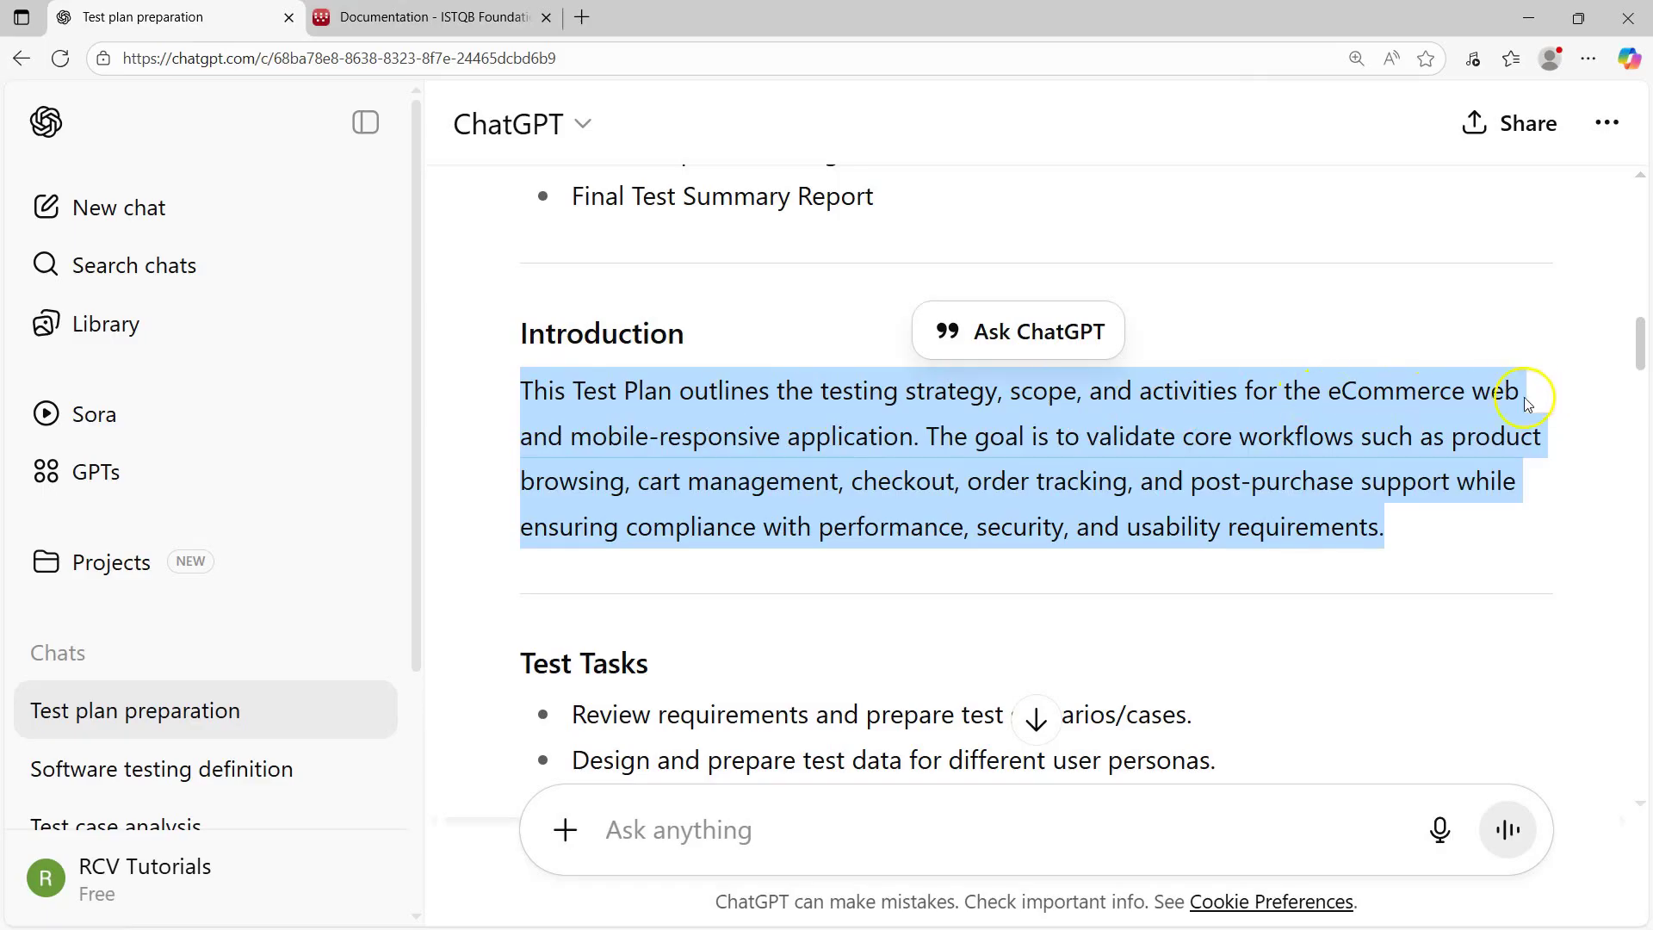
{"action": "left_click", "coordinate": [813, 434]}
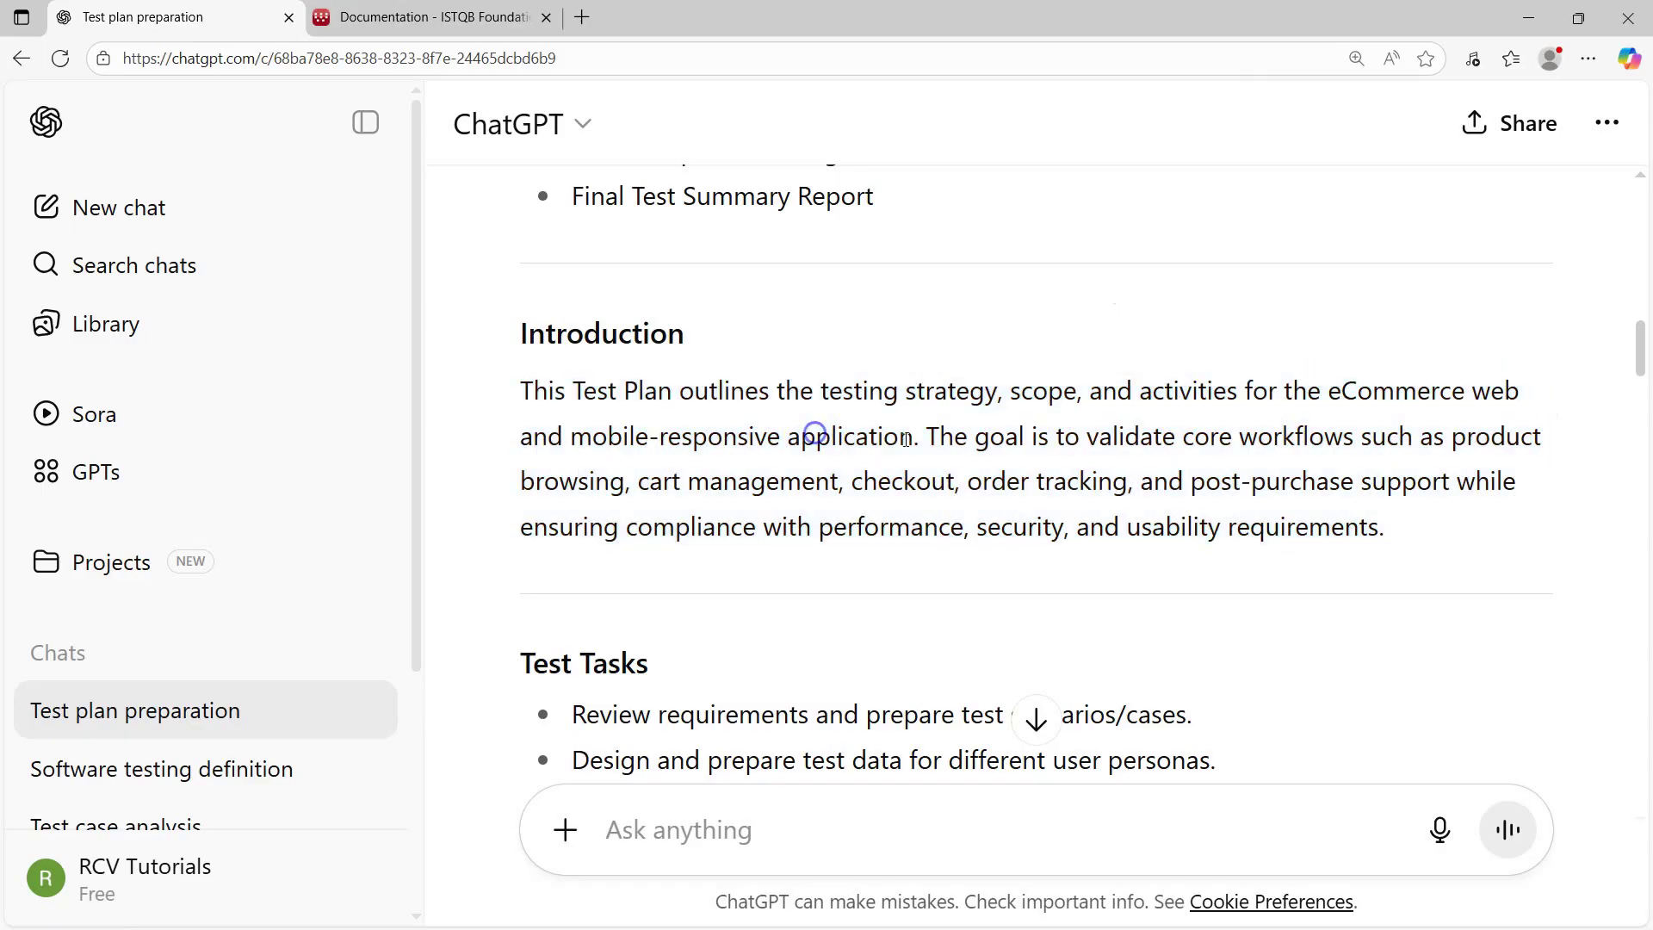
{"action": "left_click_drag", "start_coordinate": [932, 429], "coordinate": [1480, 529]}
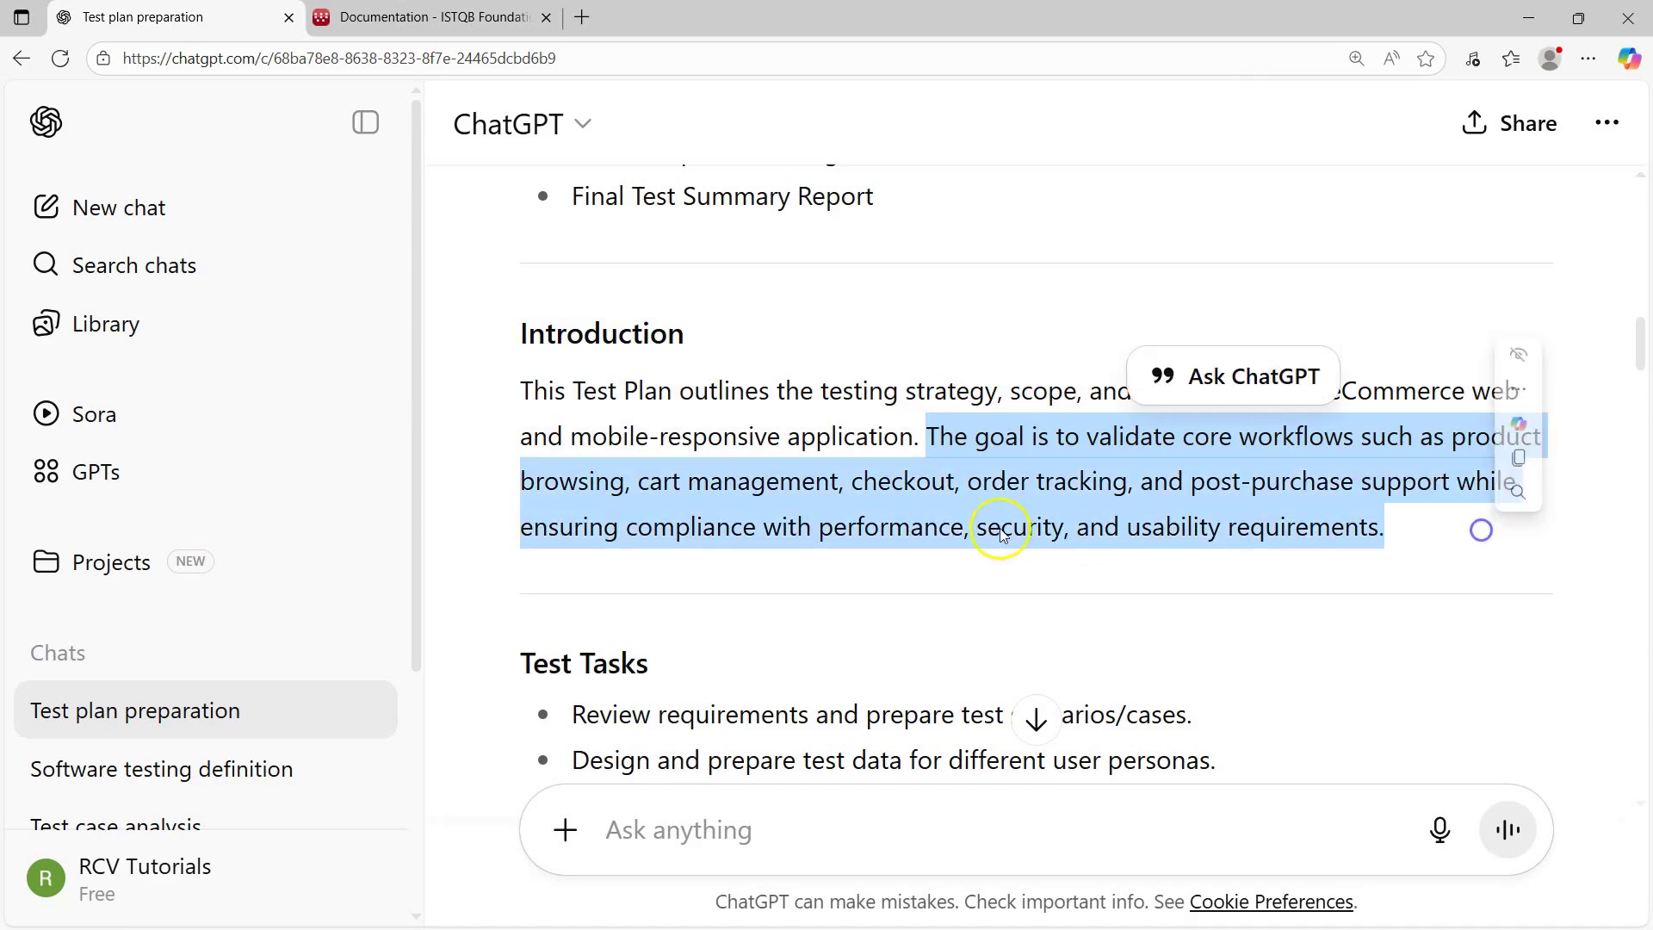
{"action": "left_click", "coordinate": [982, 486]}
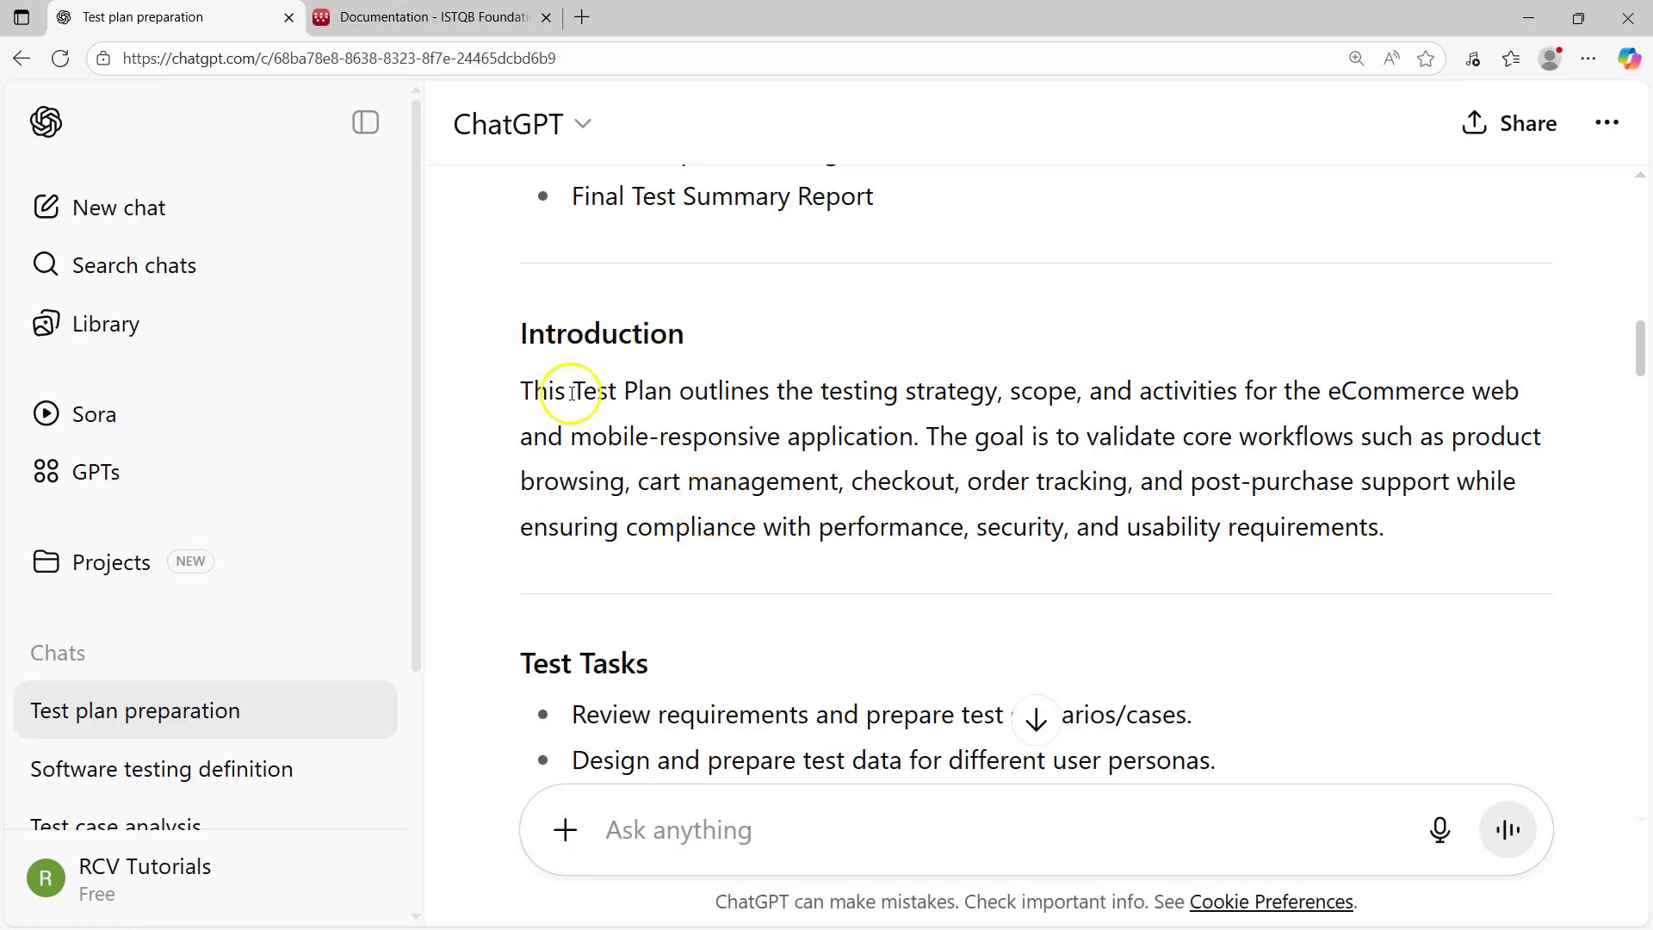
{"action": "left_click_drag", "start_coordinate": [555, 392], "coordinate": [1461, 502]}
{"action": "left_click", "coordinate": [830, 528]}
{"action": "scroll", "coordinate": [677, 534], "scroll_direction": "down", "scroll_amount": 3}
{"action": "left_click_drag", "start_coordinate": [517, 332], "coordinate": [1369, 565]}
{"action": "scroll", "coordinate": [683, 561], "scroll_direction": "down", "scroll_amount": 1}
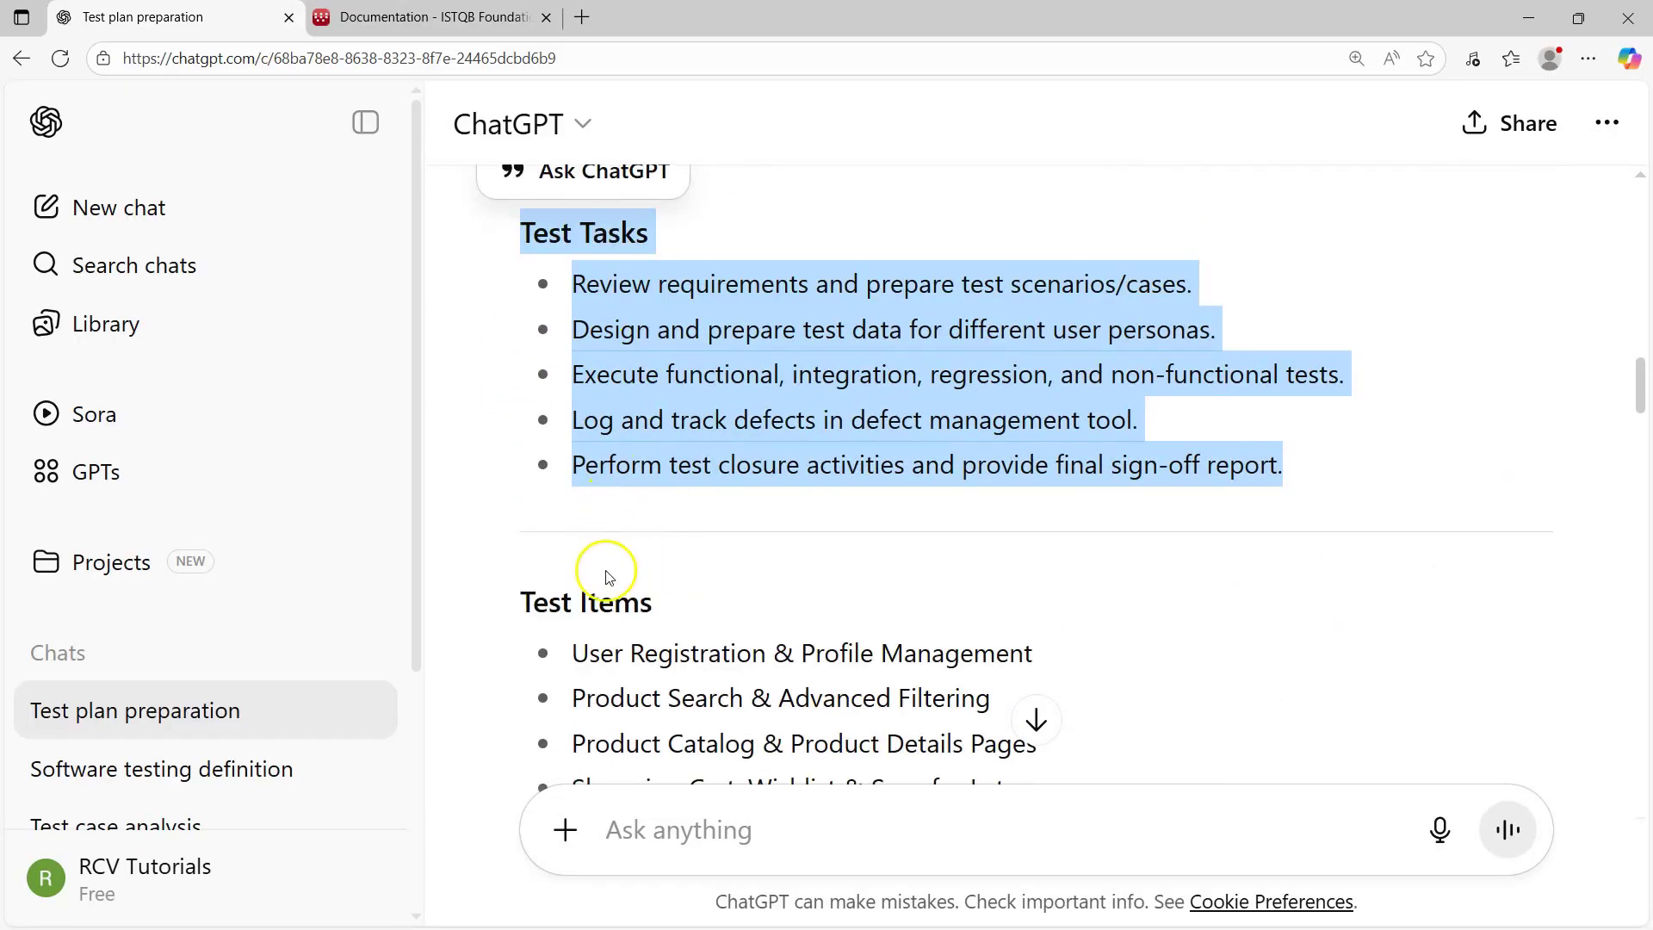
{"action": "left_click", "coordinate": [519, 593]}
{"action": "scroll", "coordinate": [520, 593], "scroll_direction": "down", "scroll_amount": 3}
{"action": "left_click_drag", "start_coordinate": [500, 281], "coordinate": [911, 671]}
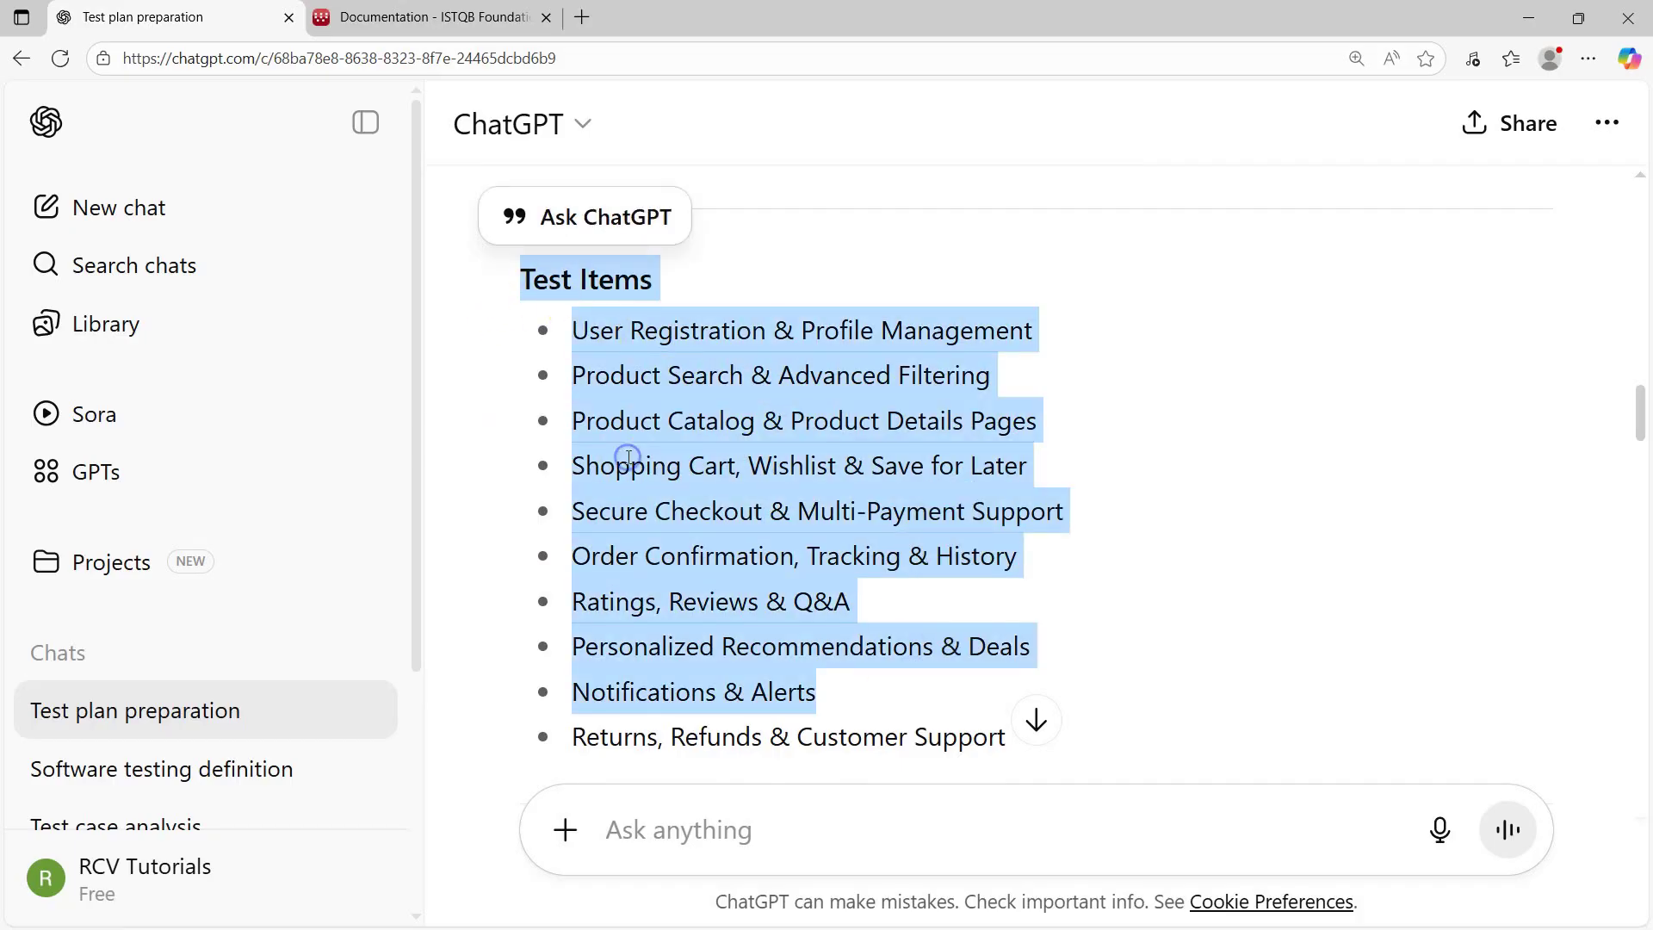
{"action": "left_click", "coordinate": [629, 363]}
{"action": "scroll", "coordinate": [572, 486], "scroll_direction": "down", "scroll_amount": 1}
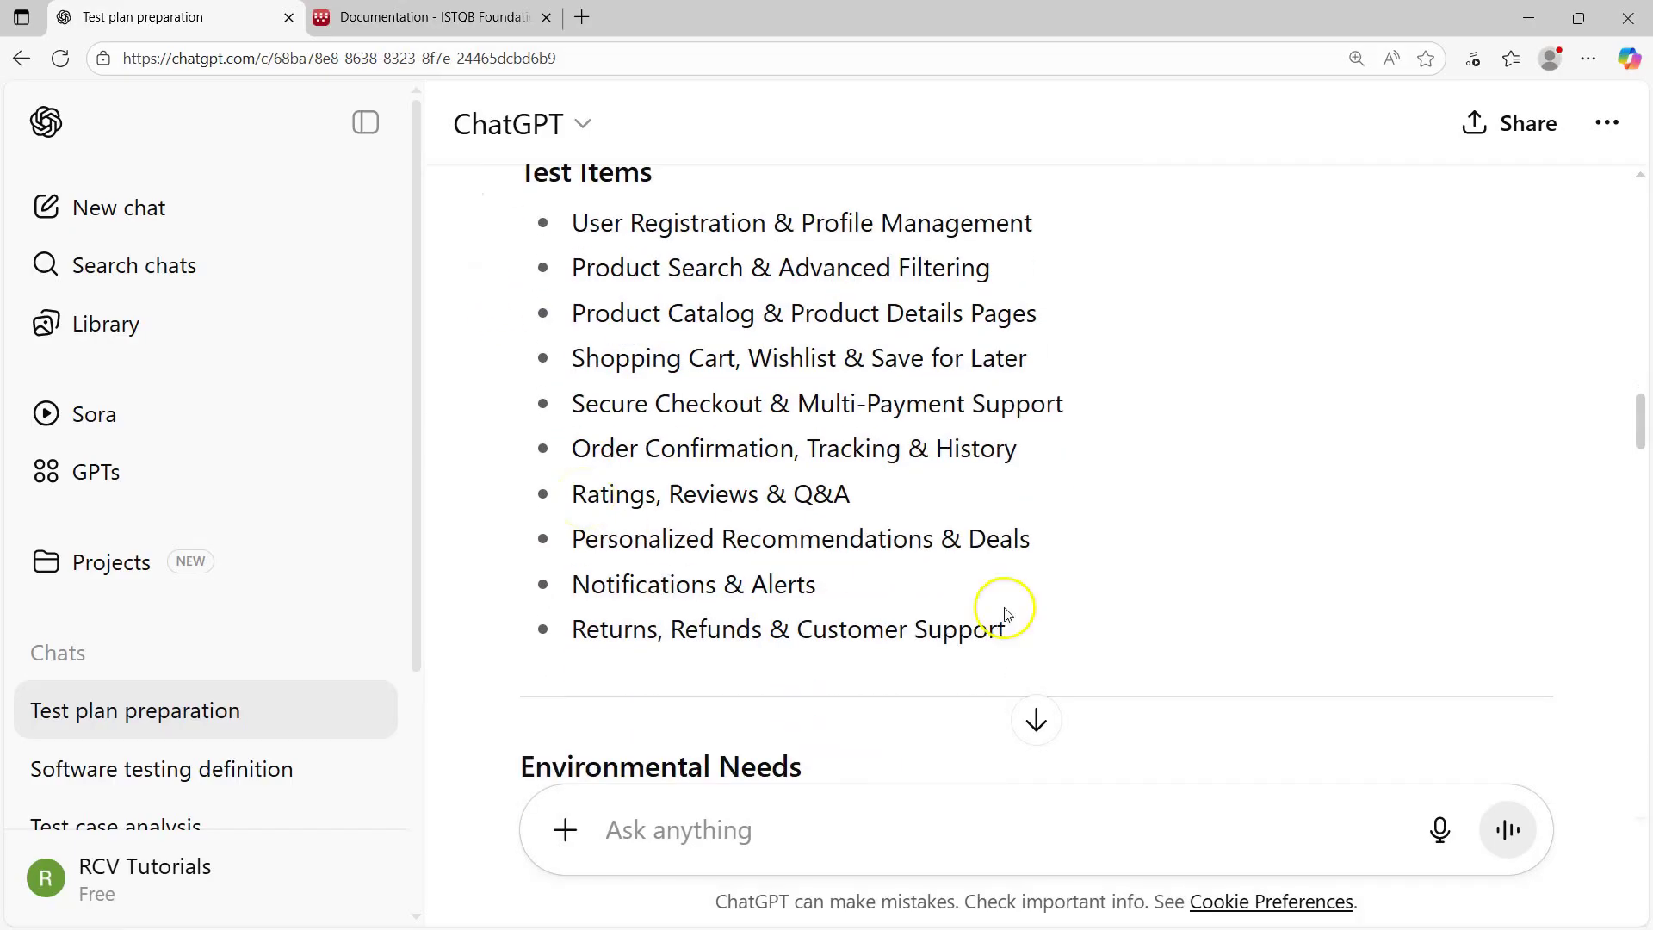
{"action": "left_click_drag", "start_coordinate": [1033, 633], "coordinate": [496, 176]}
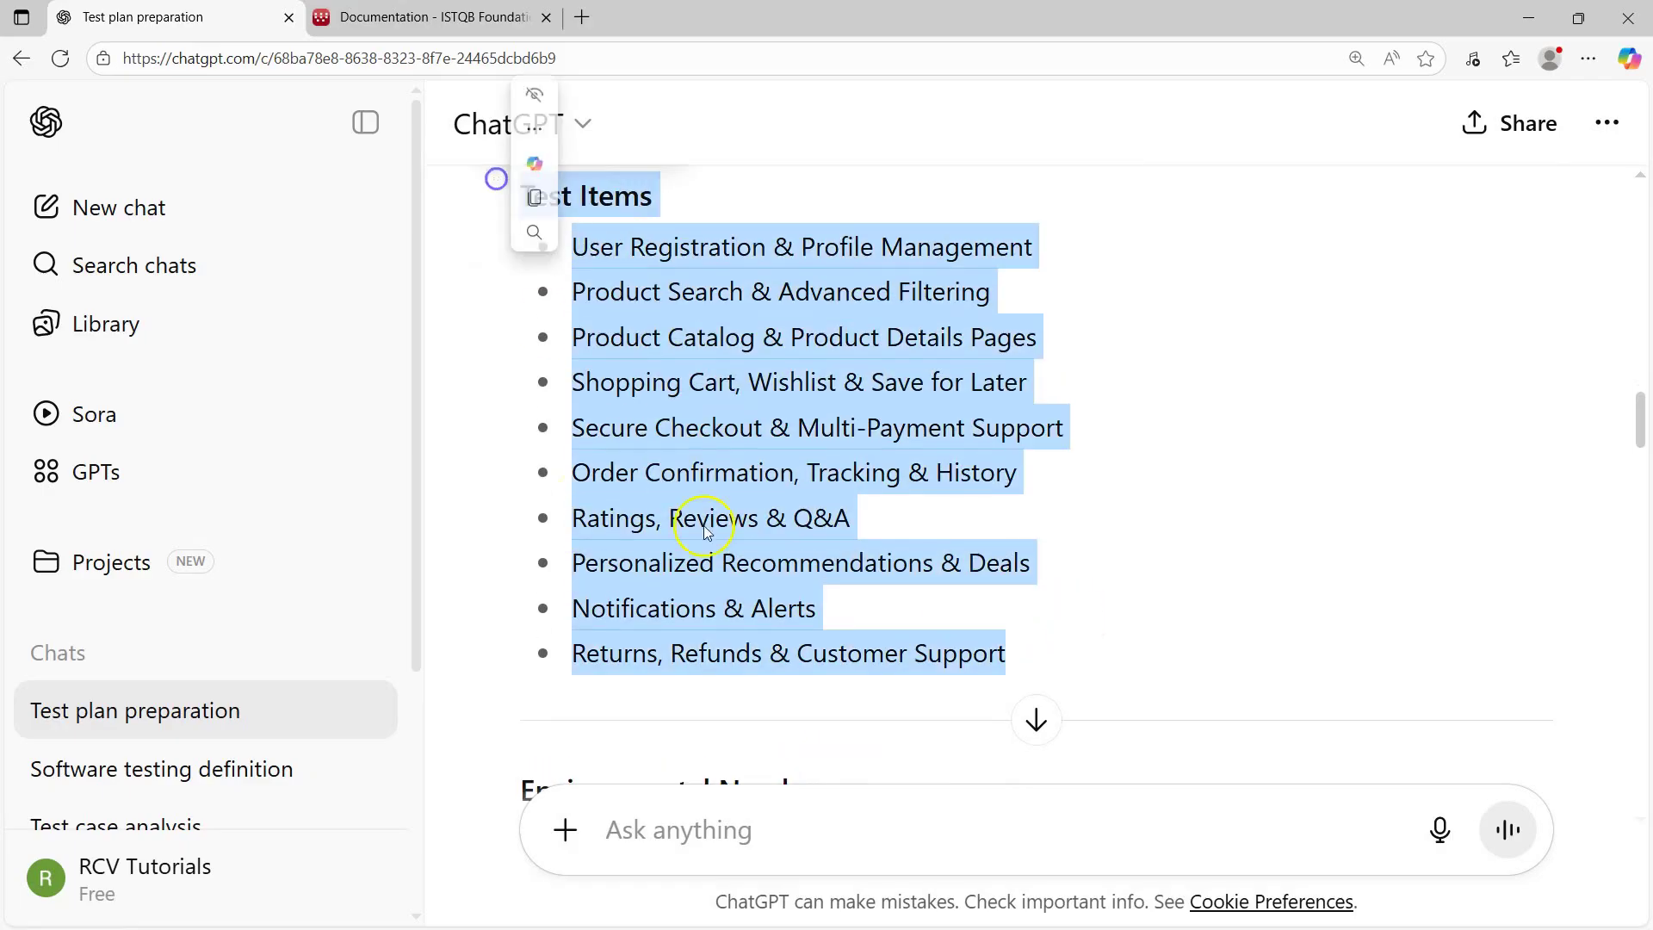
{"action": "scroll", "coordinate": [714, 553], "scroll_direction": "down", "scroll_amount": 4}
{"action": "left_click_drag", "start_coordinate": [506, 356], "coordinate": [802, 651]}
{"action": "left_click", "coordinate": [663, 416]}
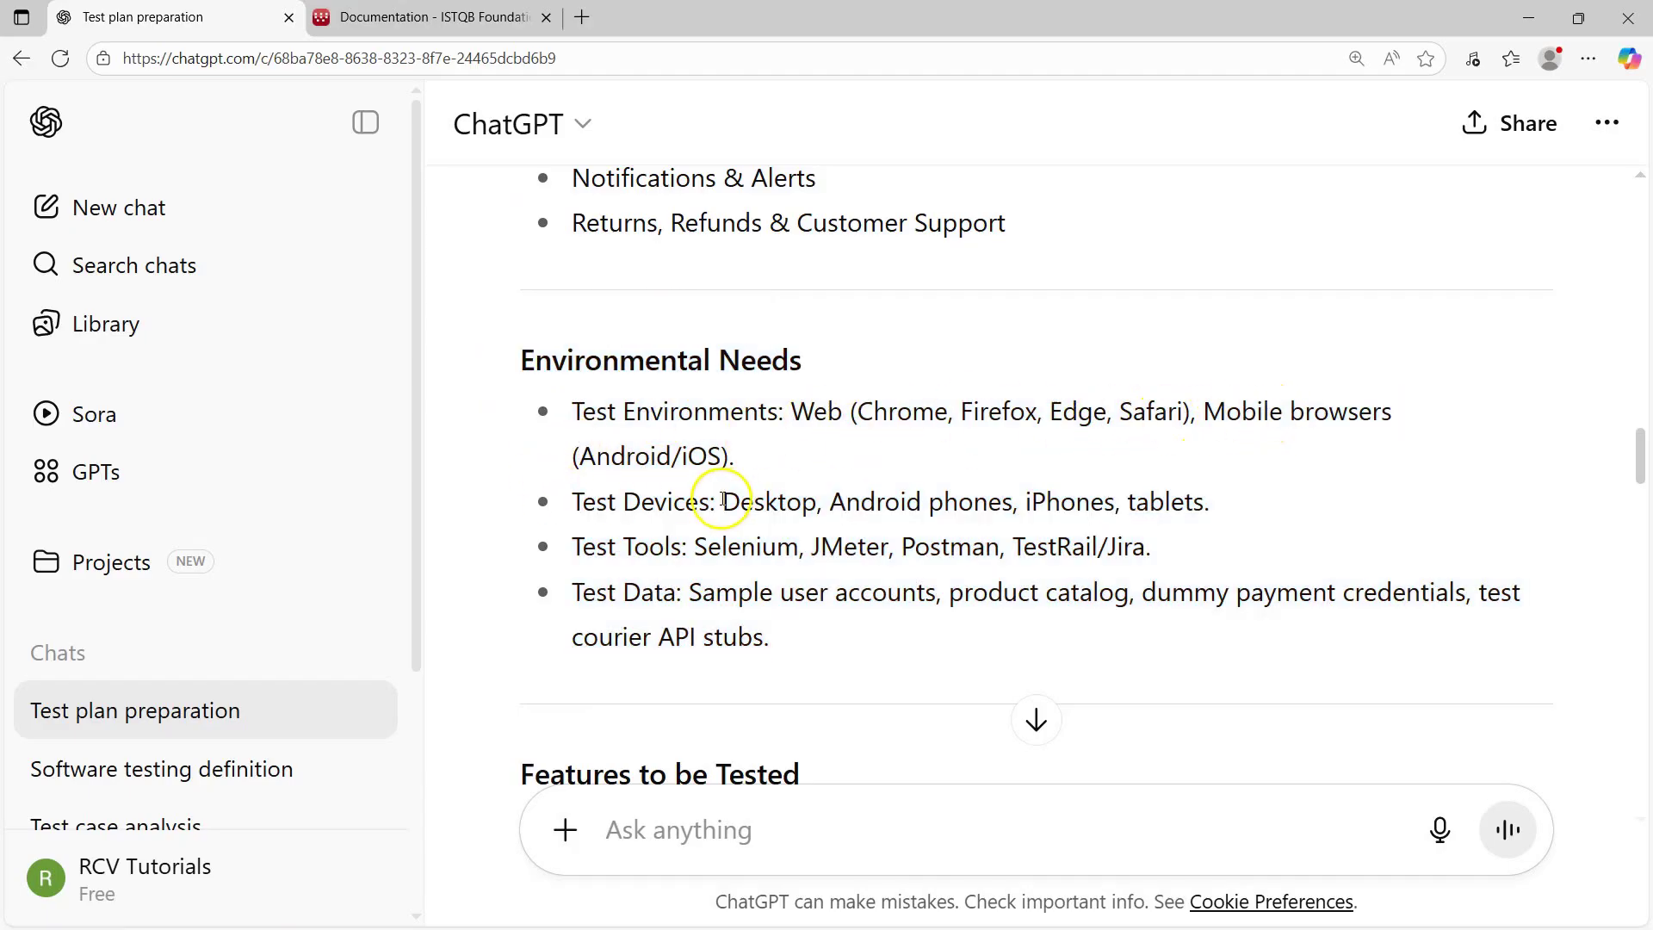
{"action": "left_click_drag", "start_coordinate": [723, 502], "coordinate": [1237, 511]}
{"action": "left_click_drag", "start_coordinate": [693, 546], "coordinate": [790, 551]}
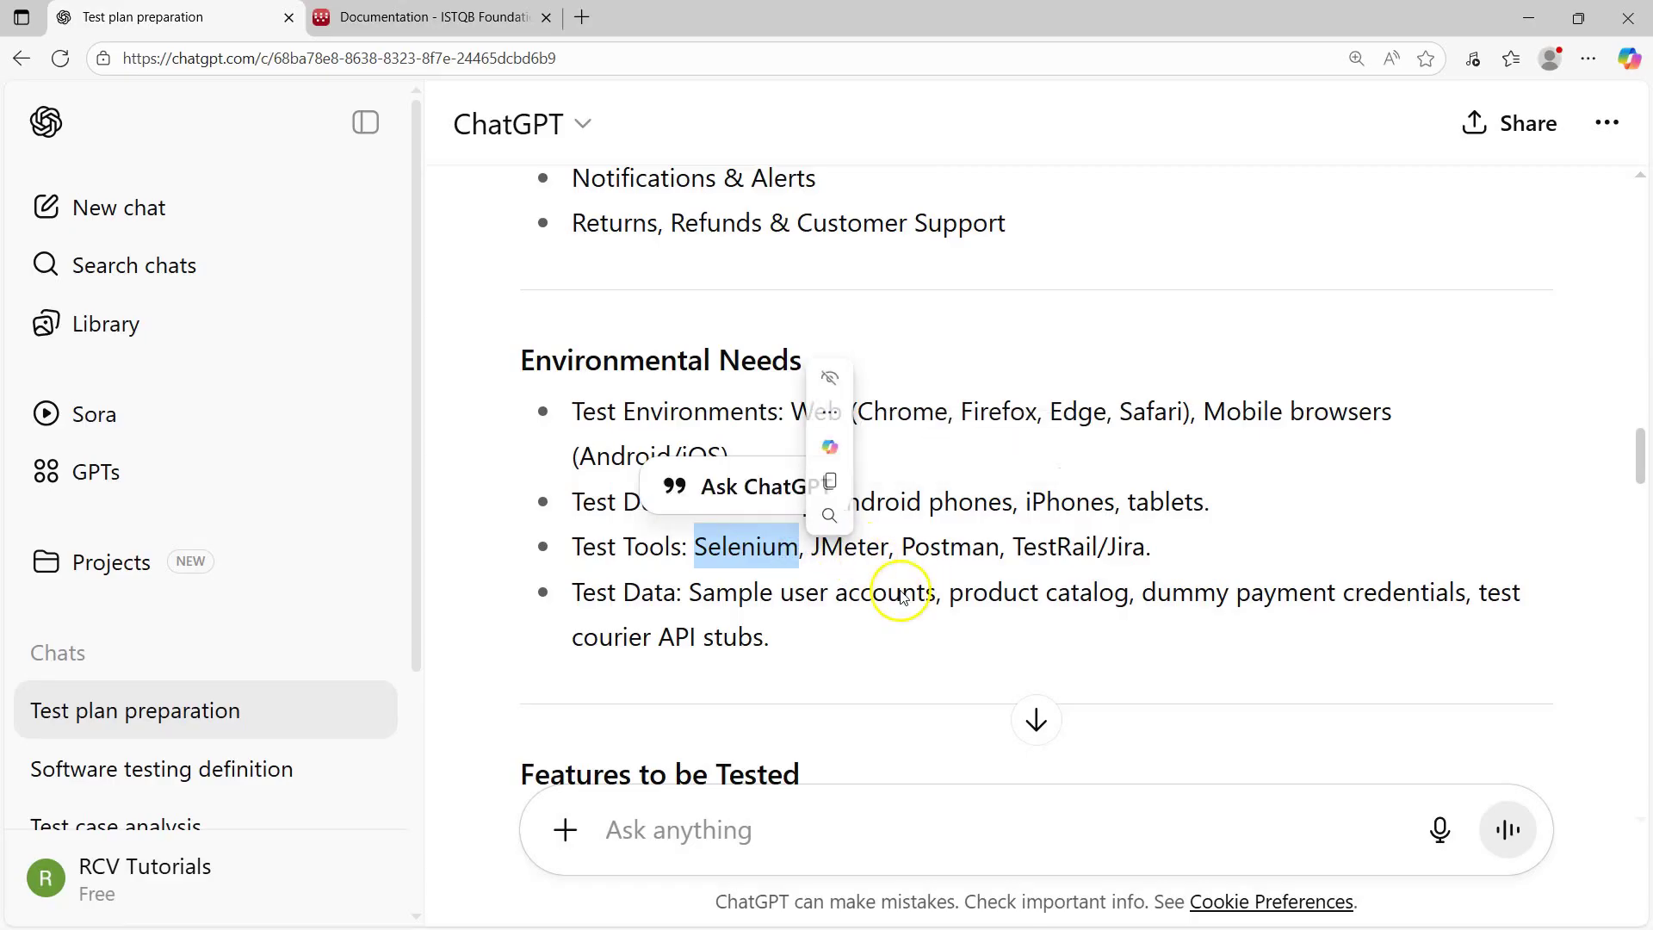
{"action": "left_click_drag", "start_coordinate": [901, 547], "coordinate": [999, 546]}
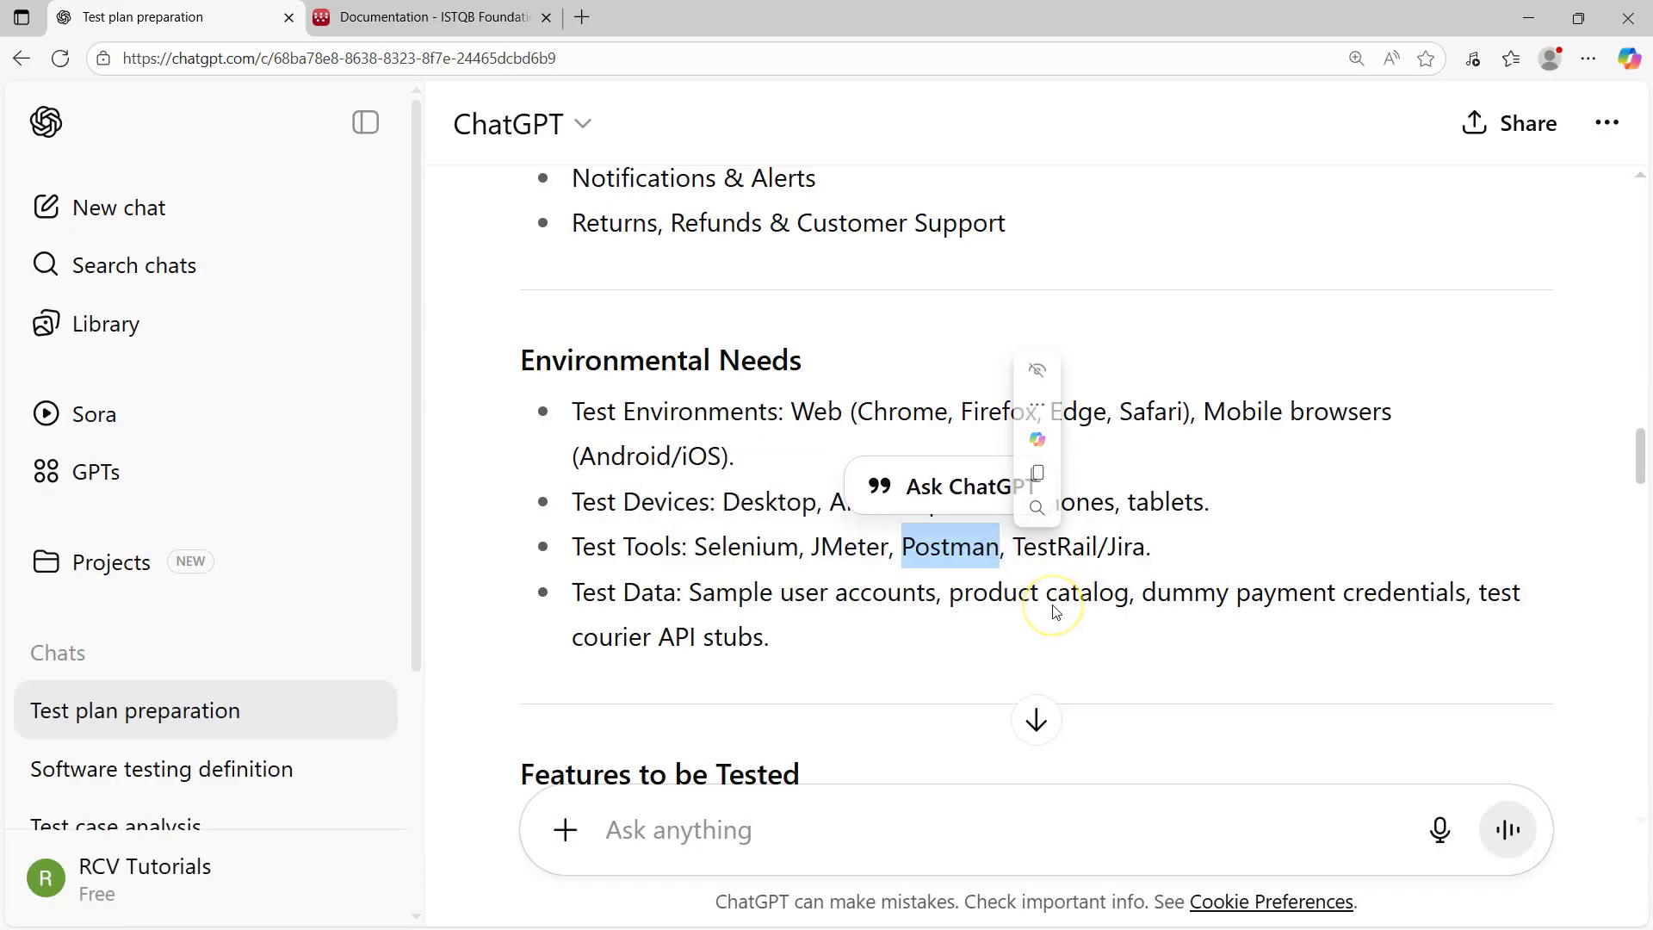
{"action": "left_click", "coordinate": [905, 549]}
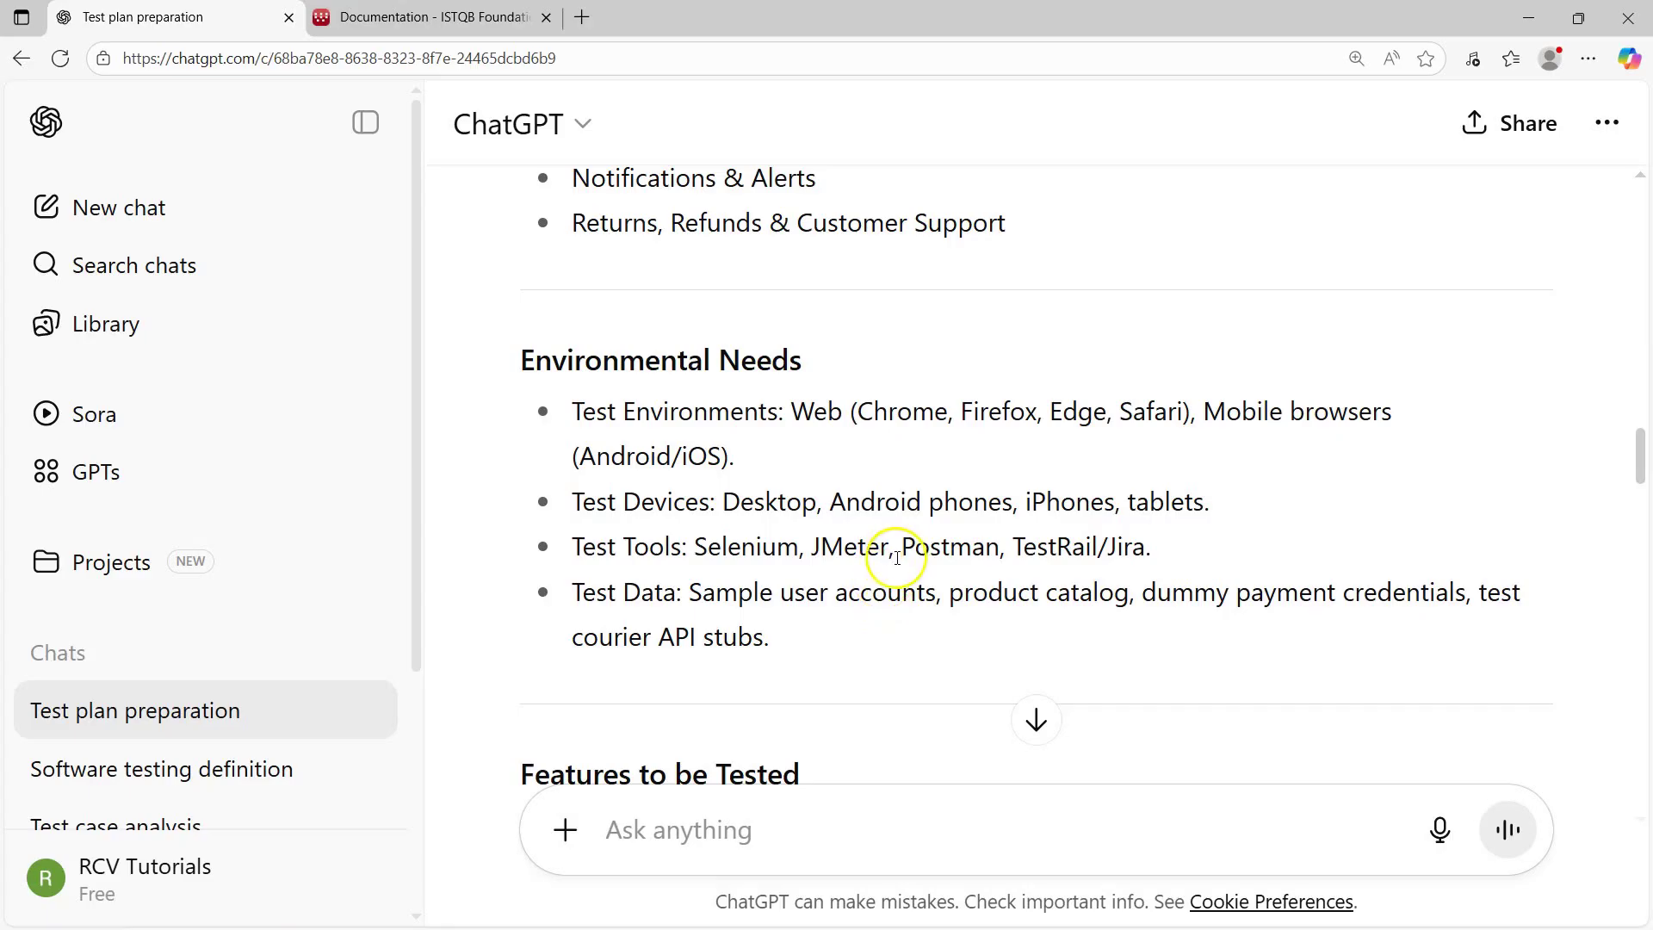
{"action": "left_click_drag", "start_coordinate": [786, 649], "coordinate": [522, 358]}
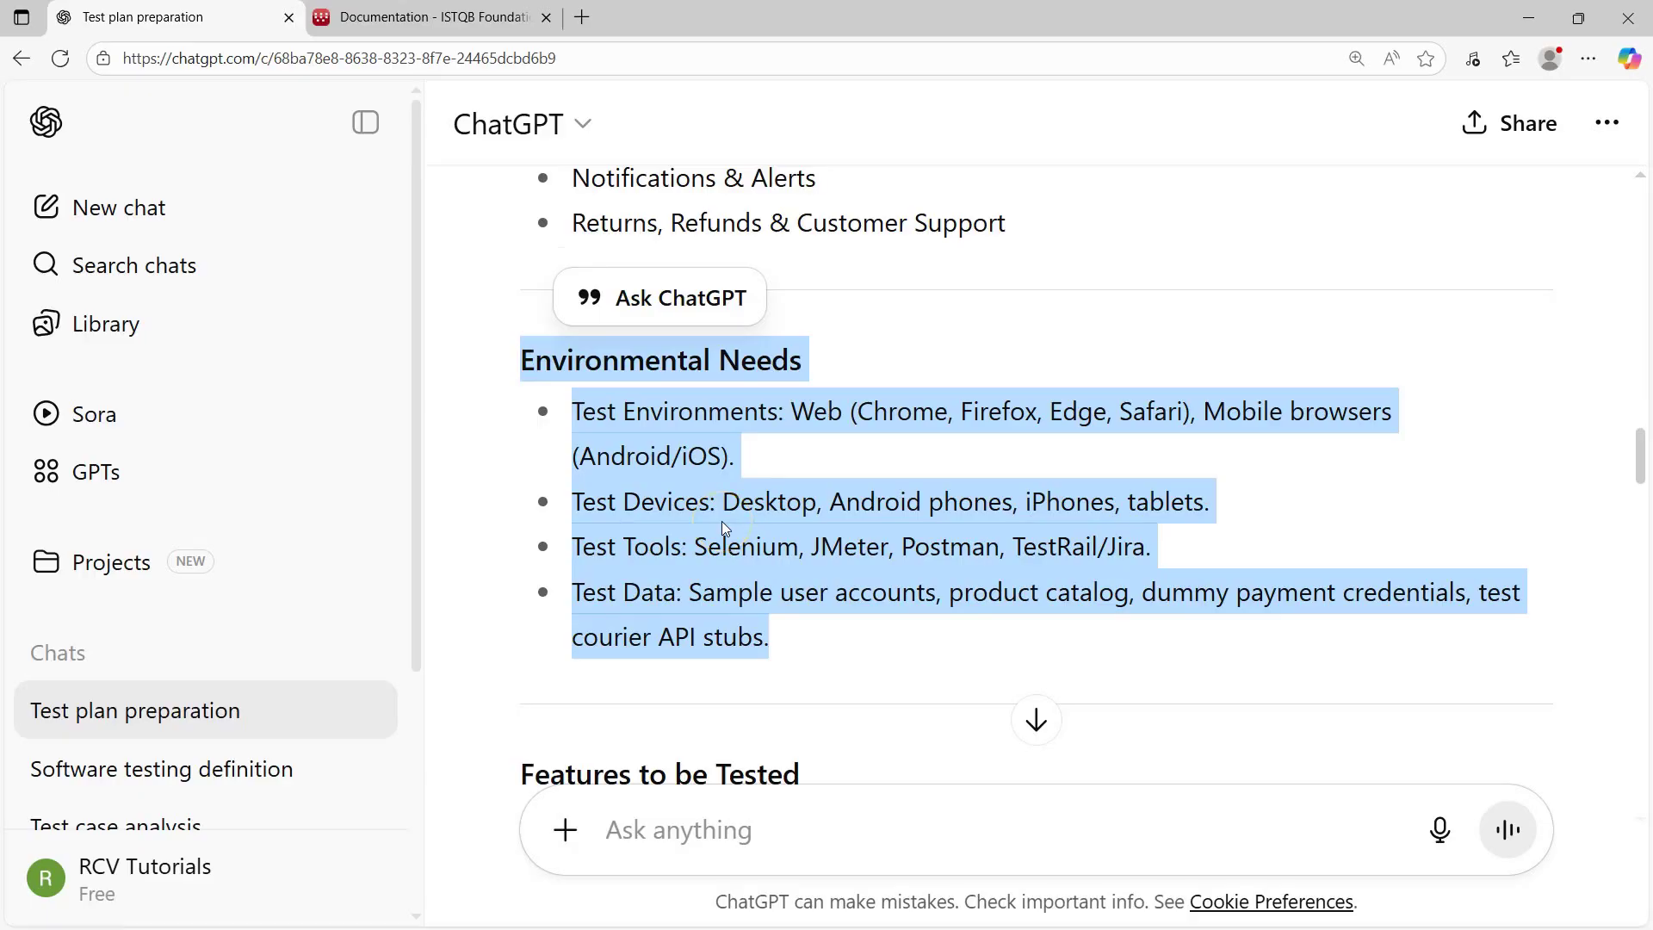
{"action": "left_click", "coordinate": [750, 555]}
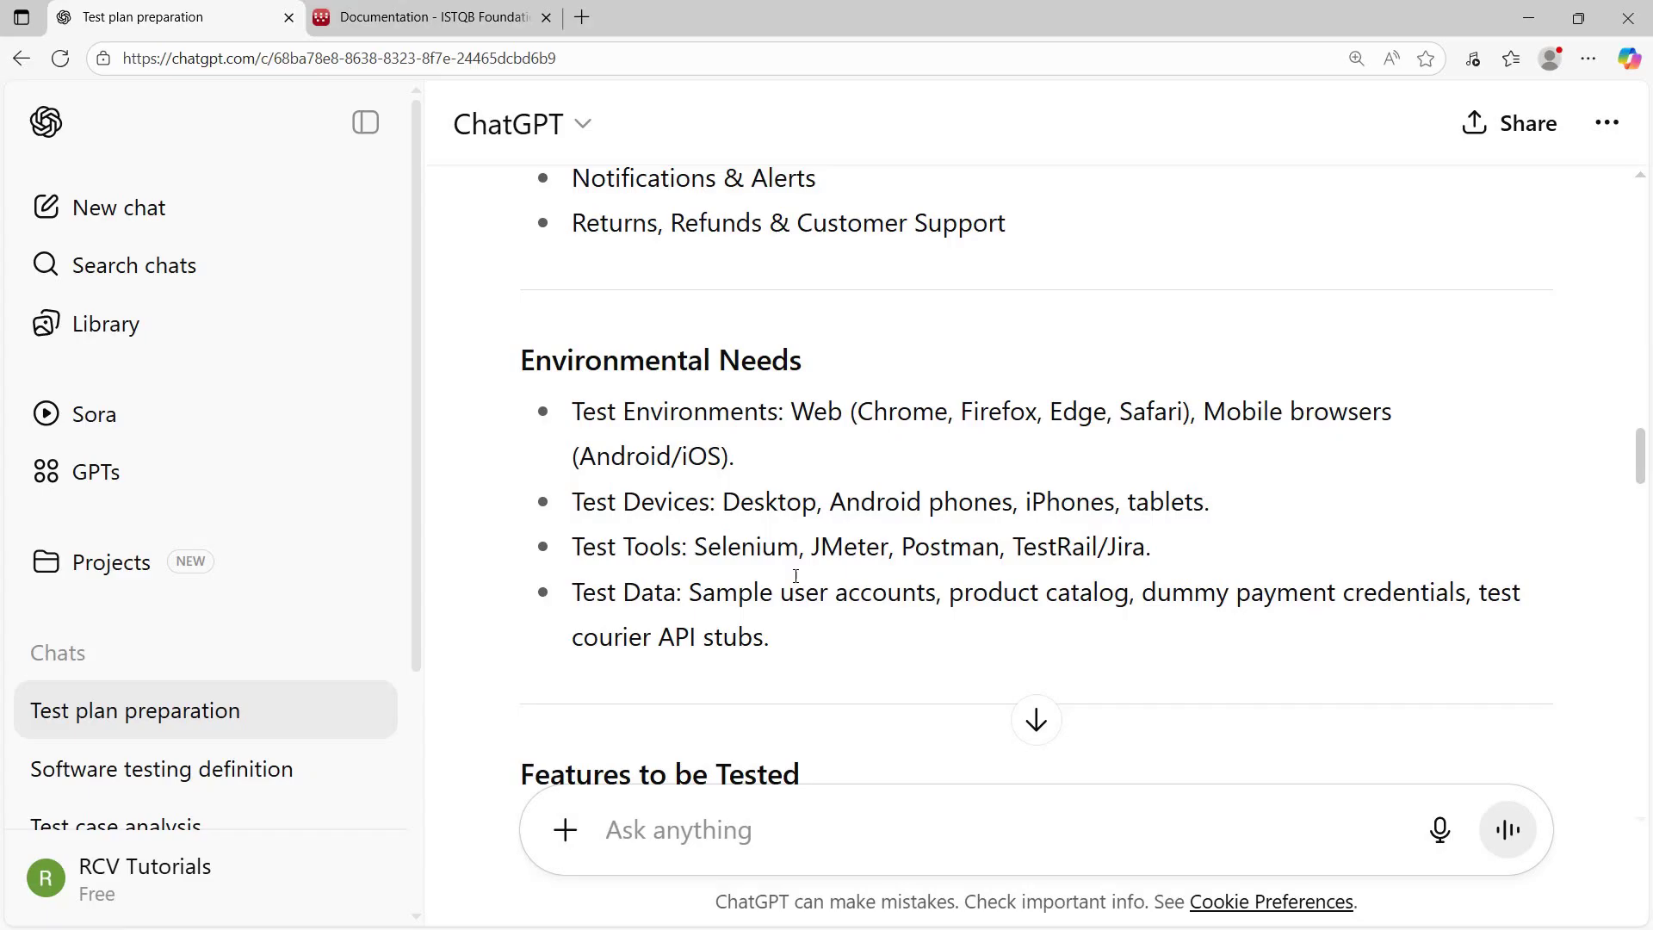
{"action": "left_click", "coordinate": [791, 573]}
{"action": "left_click_drag", "start_coordinate": [844, 413], "coordinate": [852, 635]}
{"action": "scroll", "coordinate": [542, 370], "scroll_direction": "down", "scroll_amount": 5}
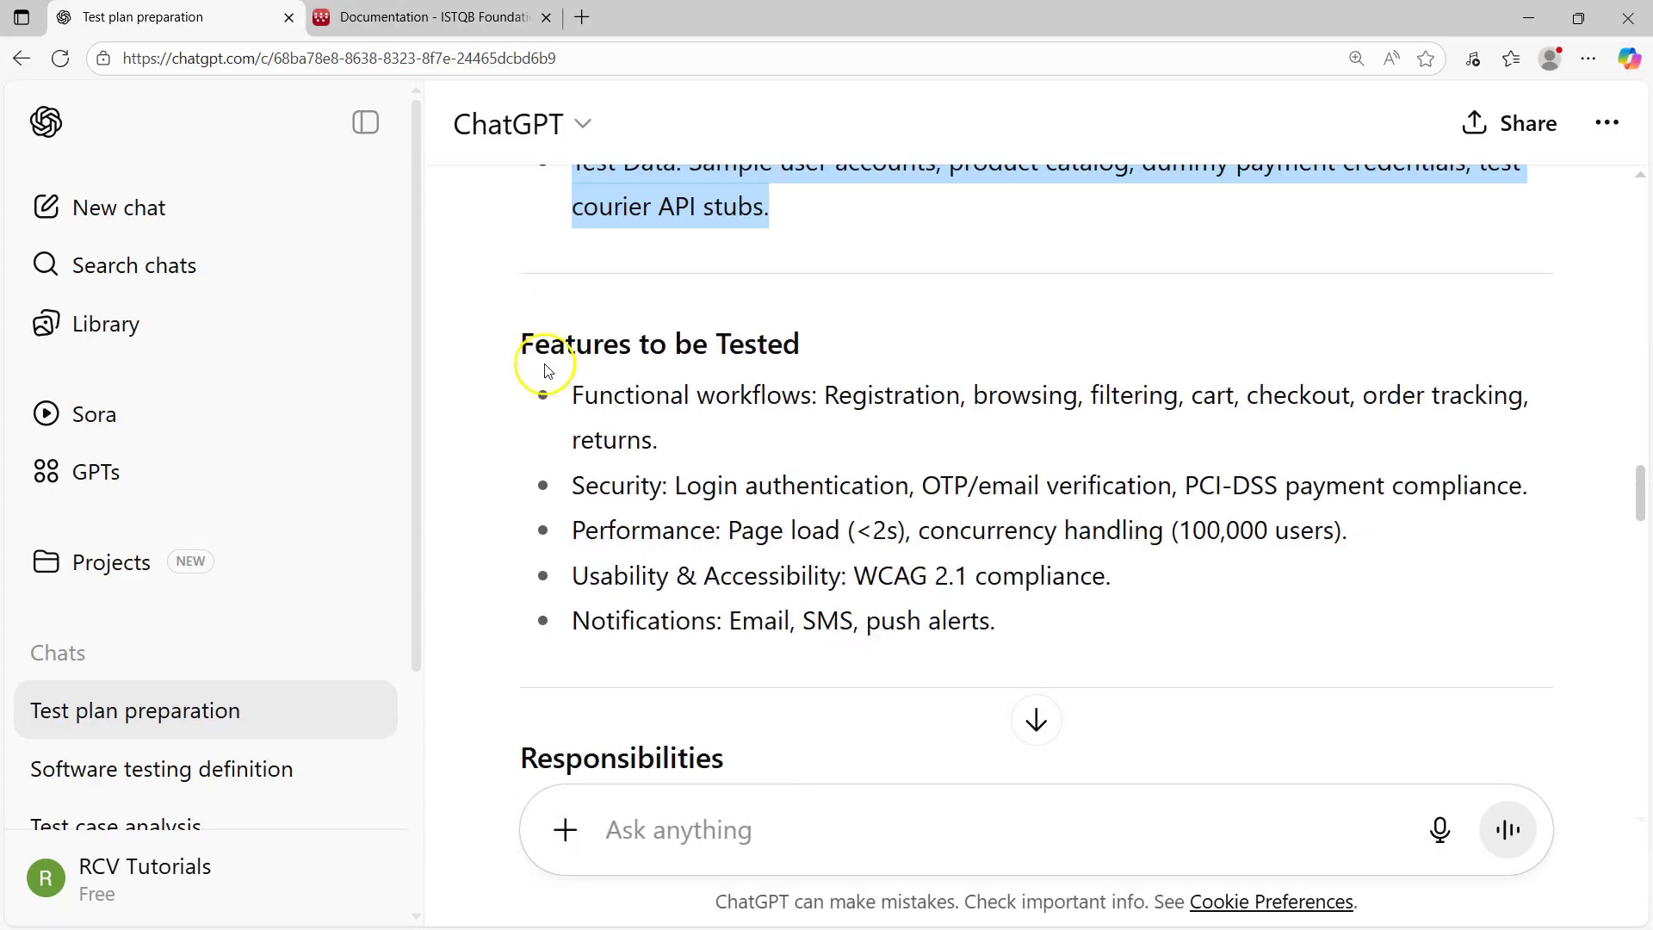
{"action": "left_click_drag", "start_coordinate": [526, 347], "coordinate": [1014, 620]}
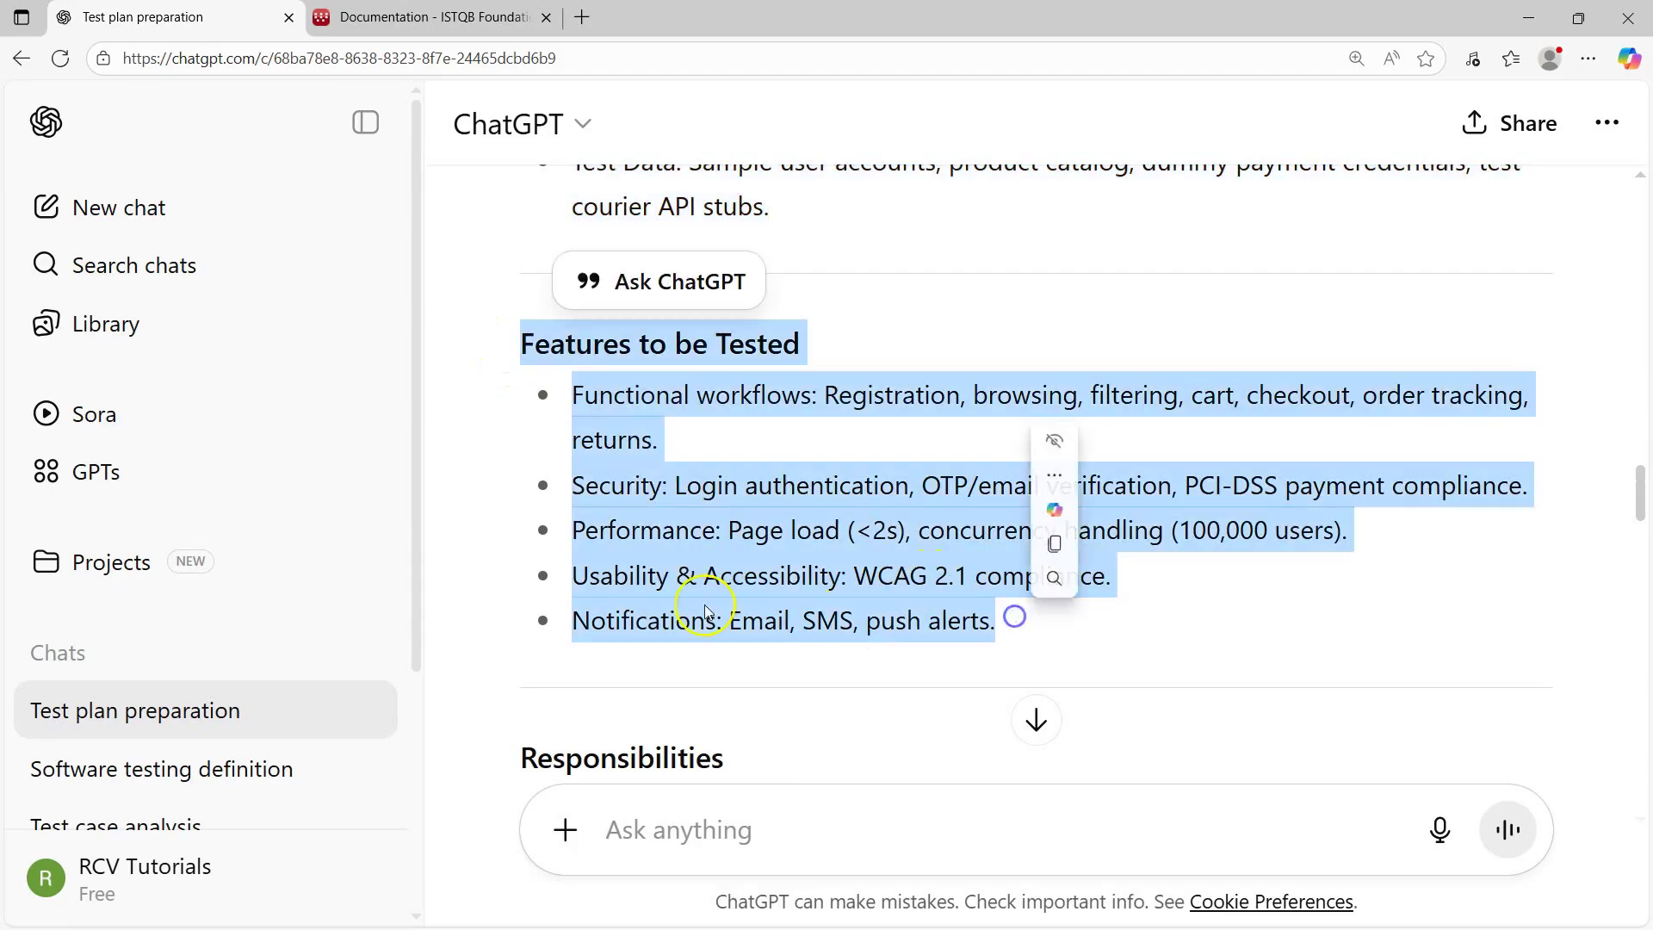
{"action": "left_click", "coordinate": [731, 585]}
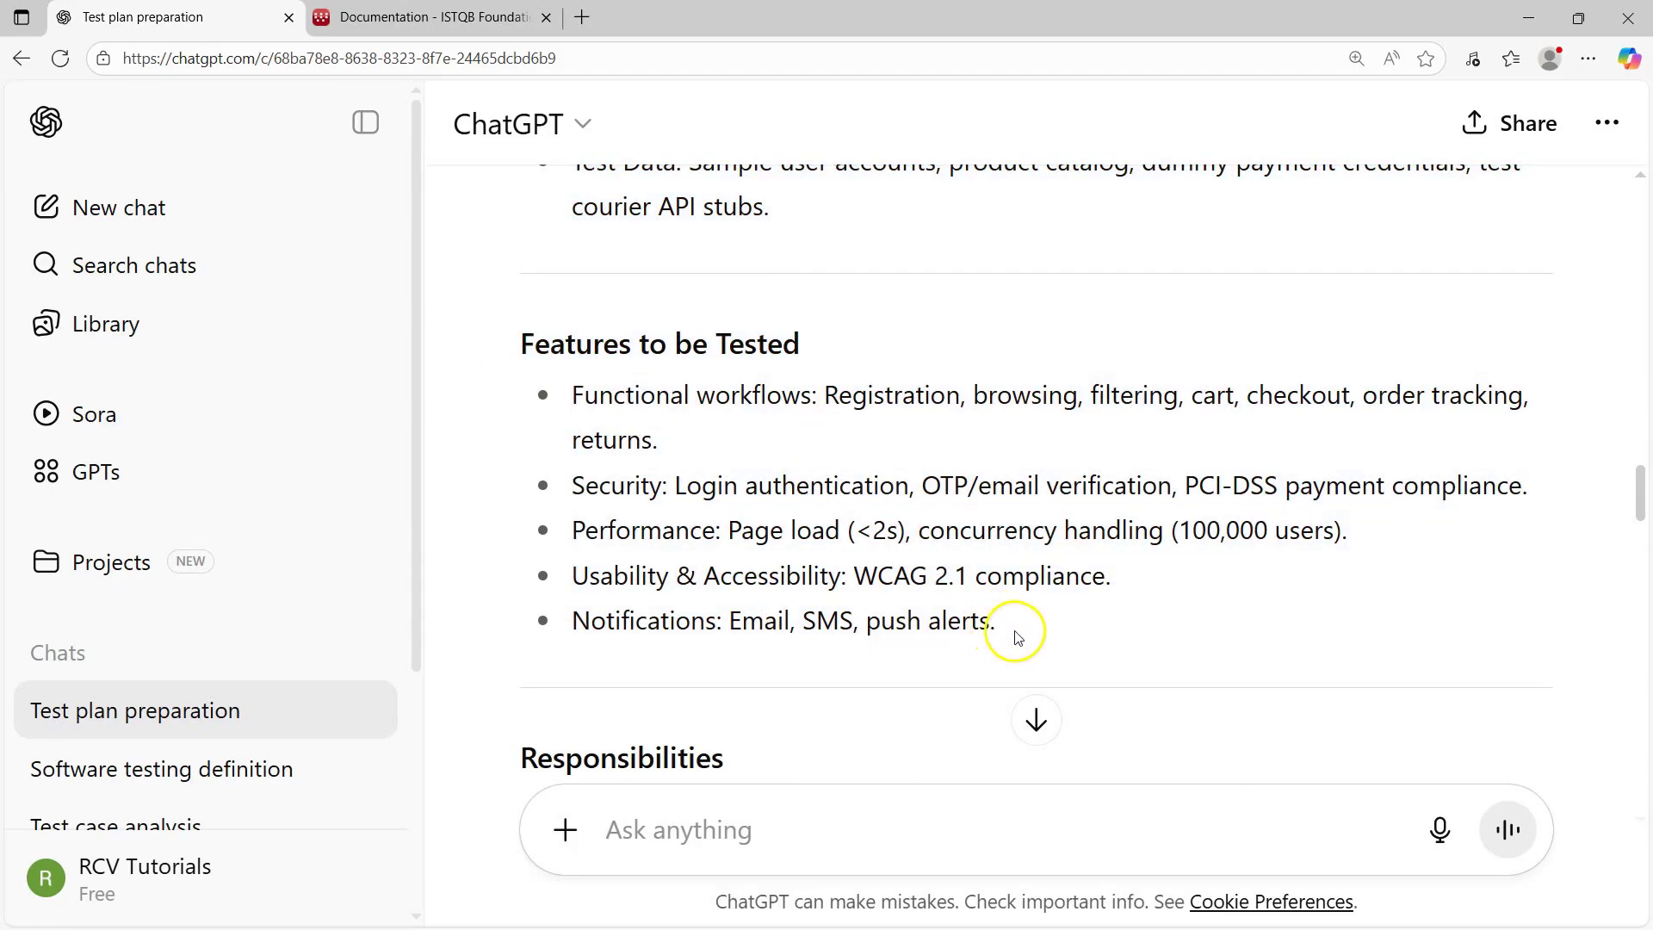
{"action": "scroll", "coordinate": [1015, 627], "scroll_direction": "down", "scroll_amount": 3}
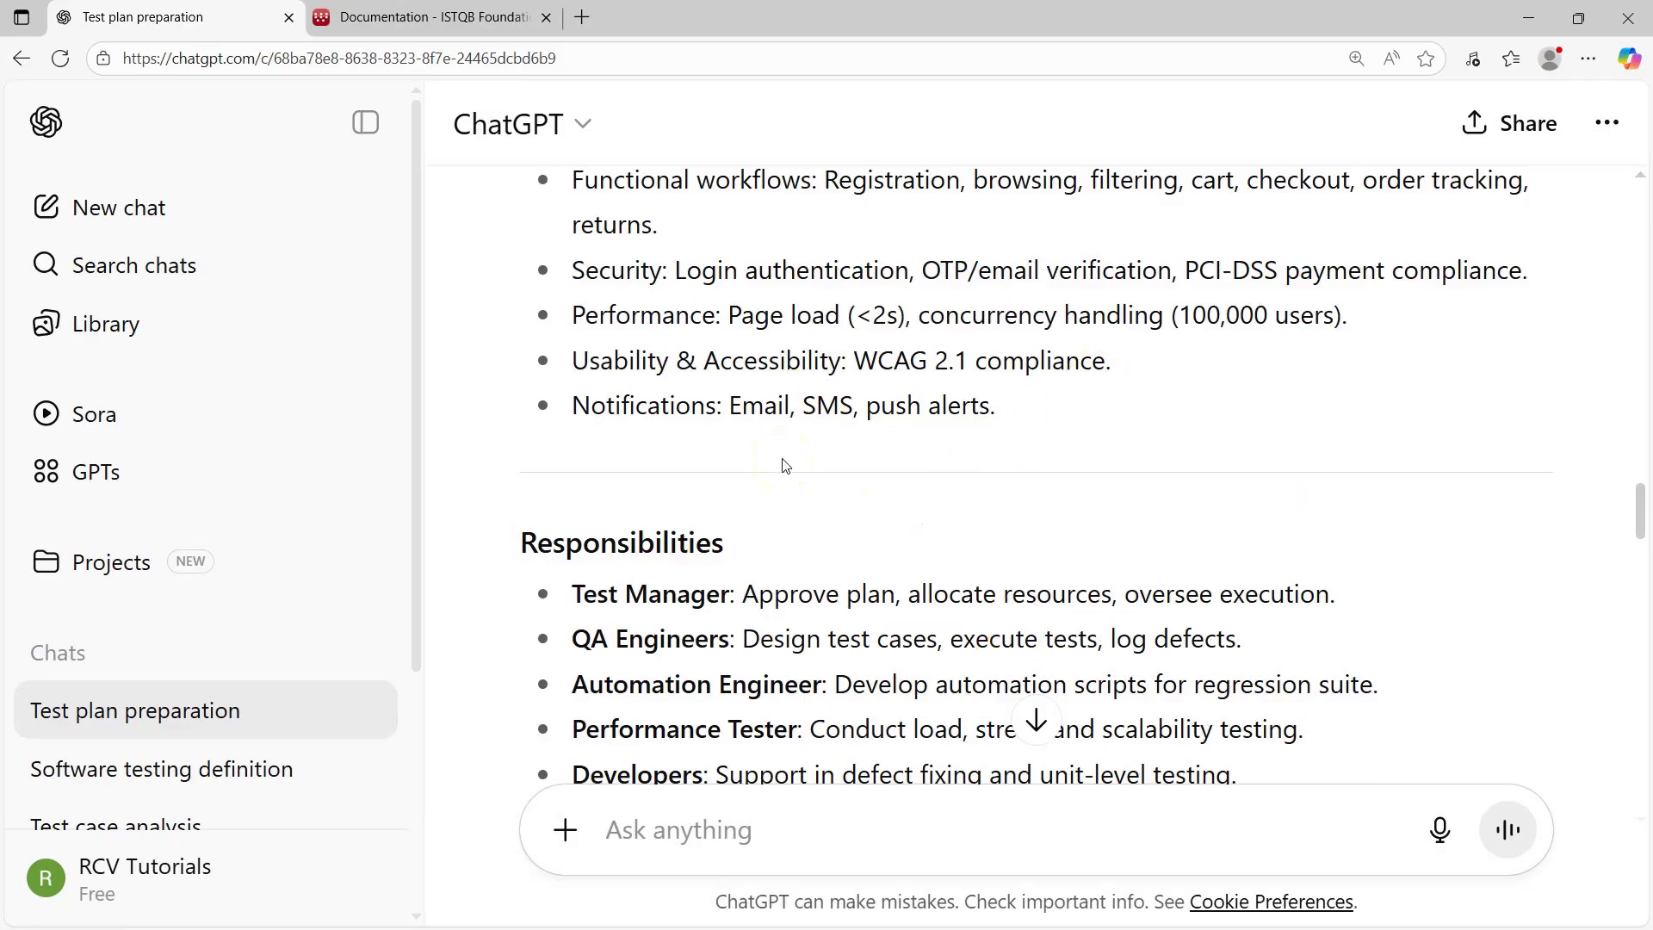
{"action": "scroll", "coordinate": [785, 466], "scroll_direction": "up", "scroll_amount": 3}
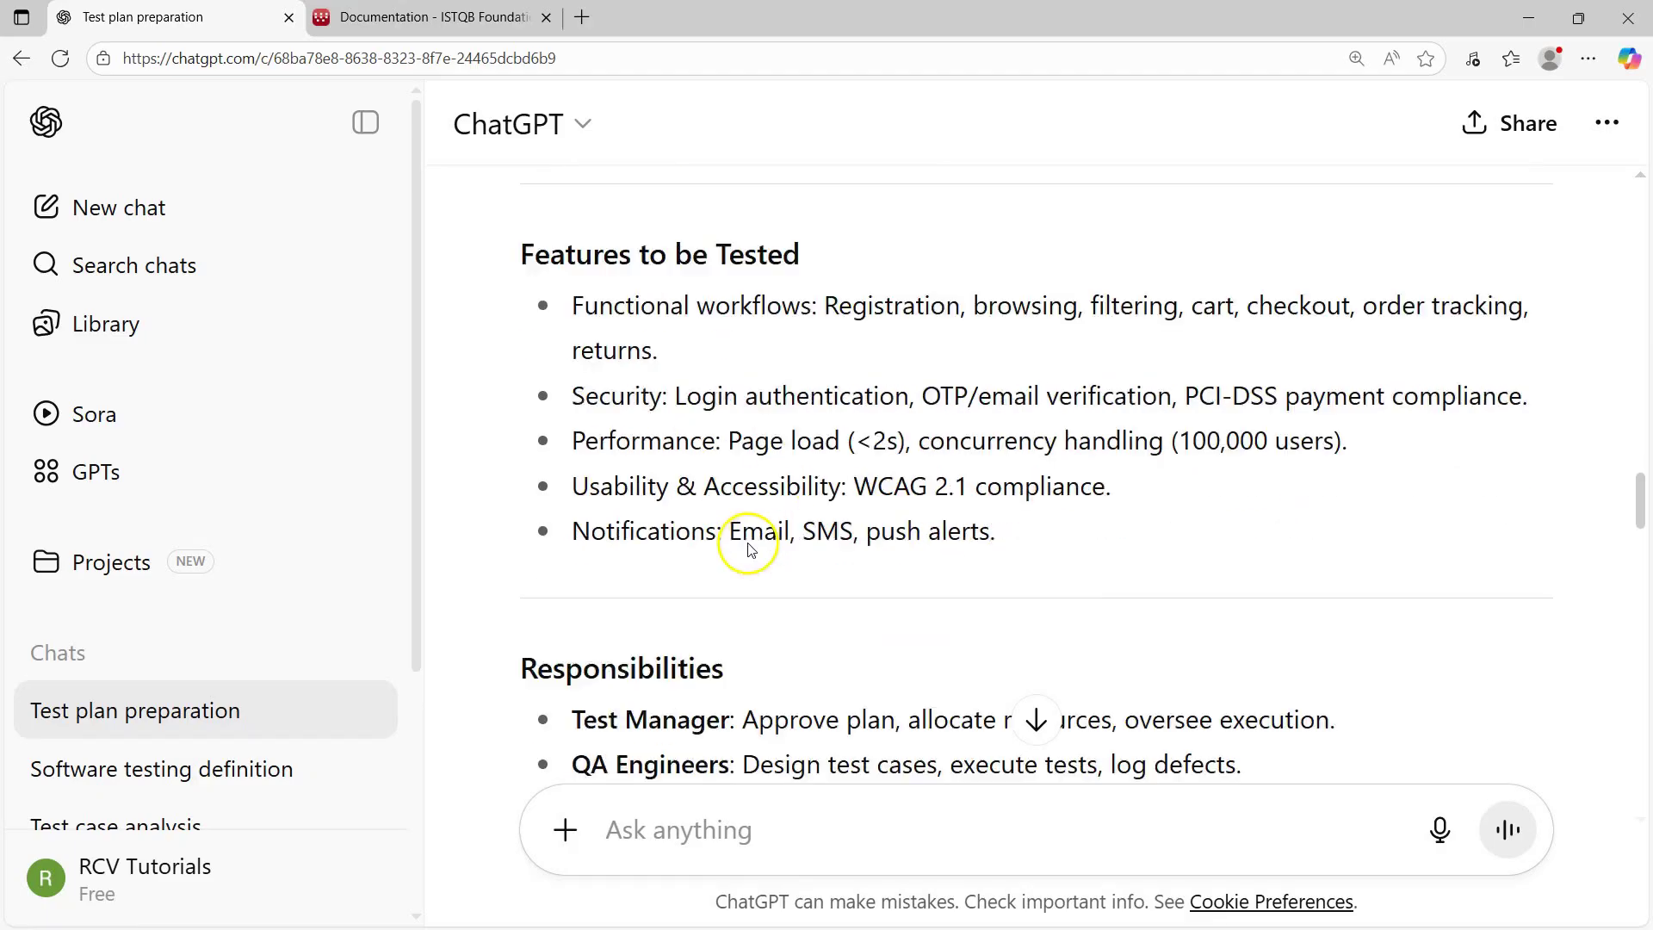
{"action": "scroll", "coordinate": [746, 534], "scroll_direction": "down", "scroll_amount": 4}
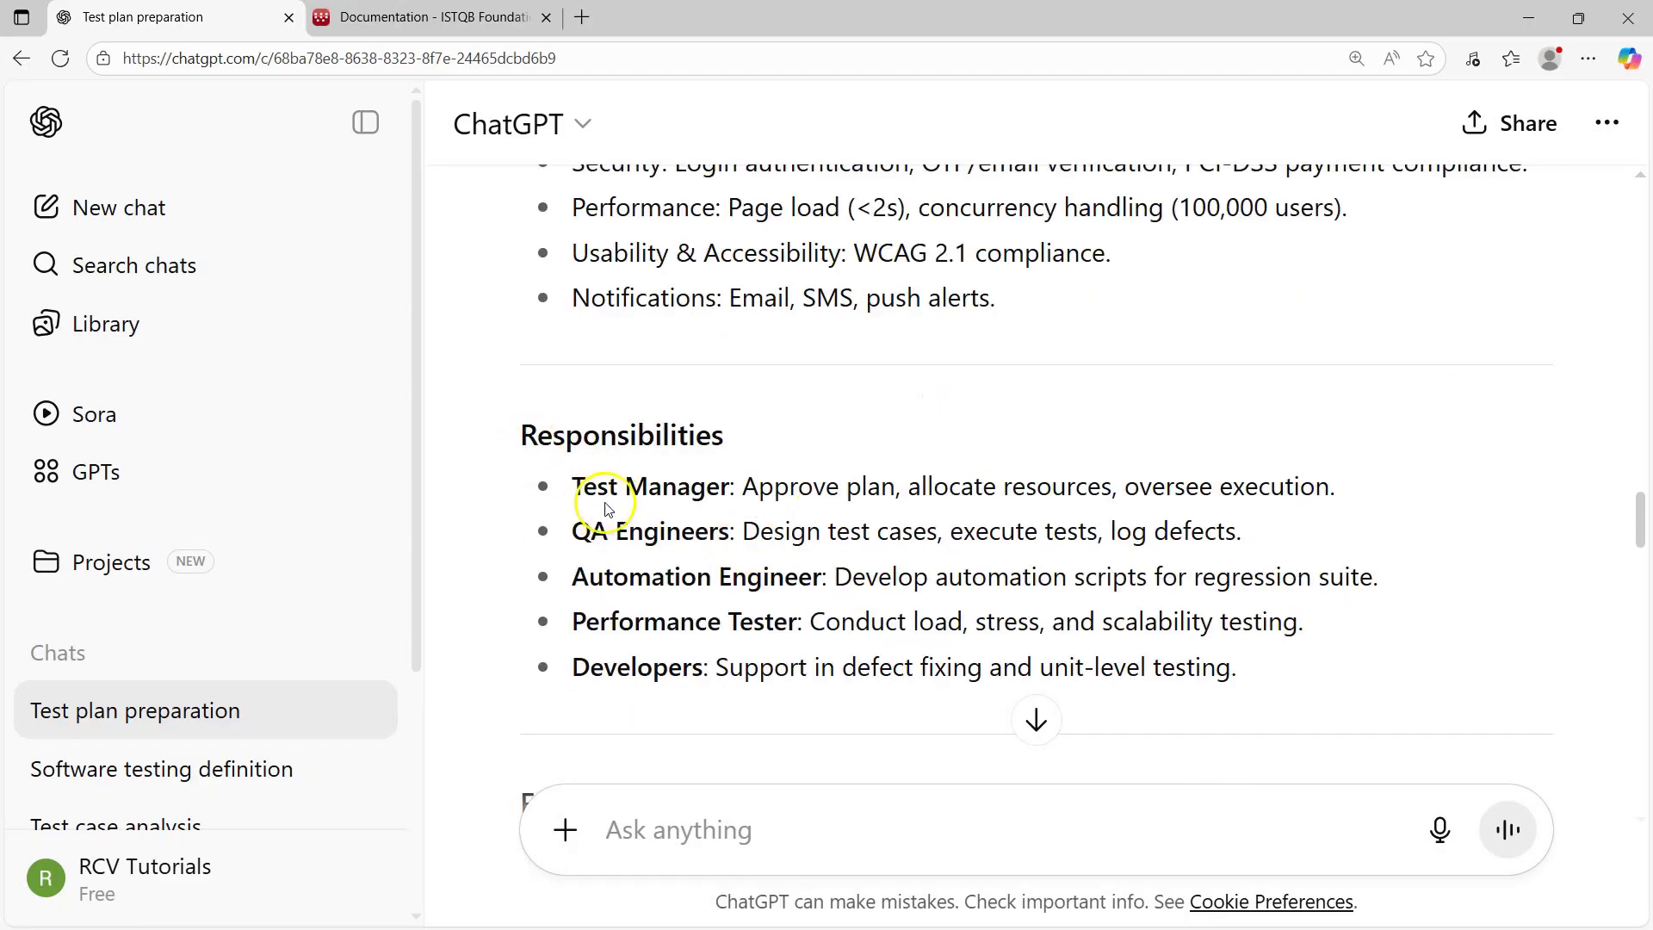
{"action": "left_click_drag", "start_coordinate": [561, 487], "coordinate": [1302, 622]}
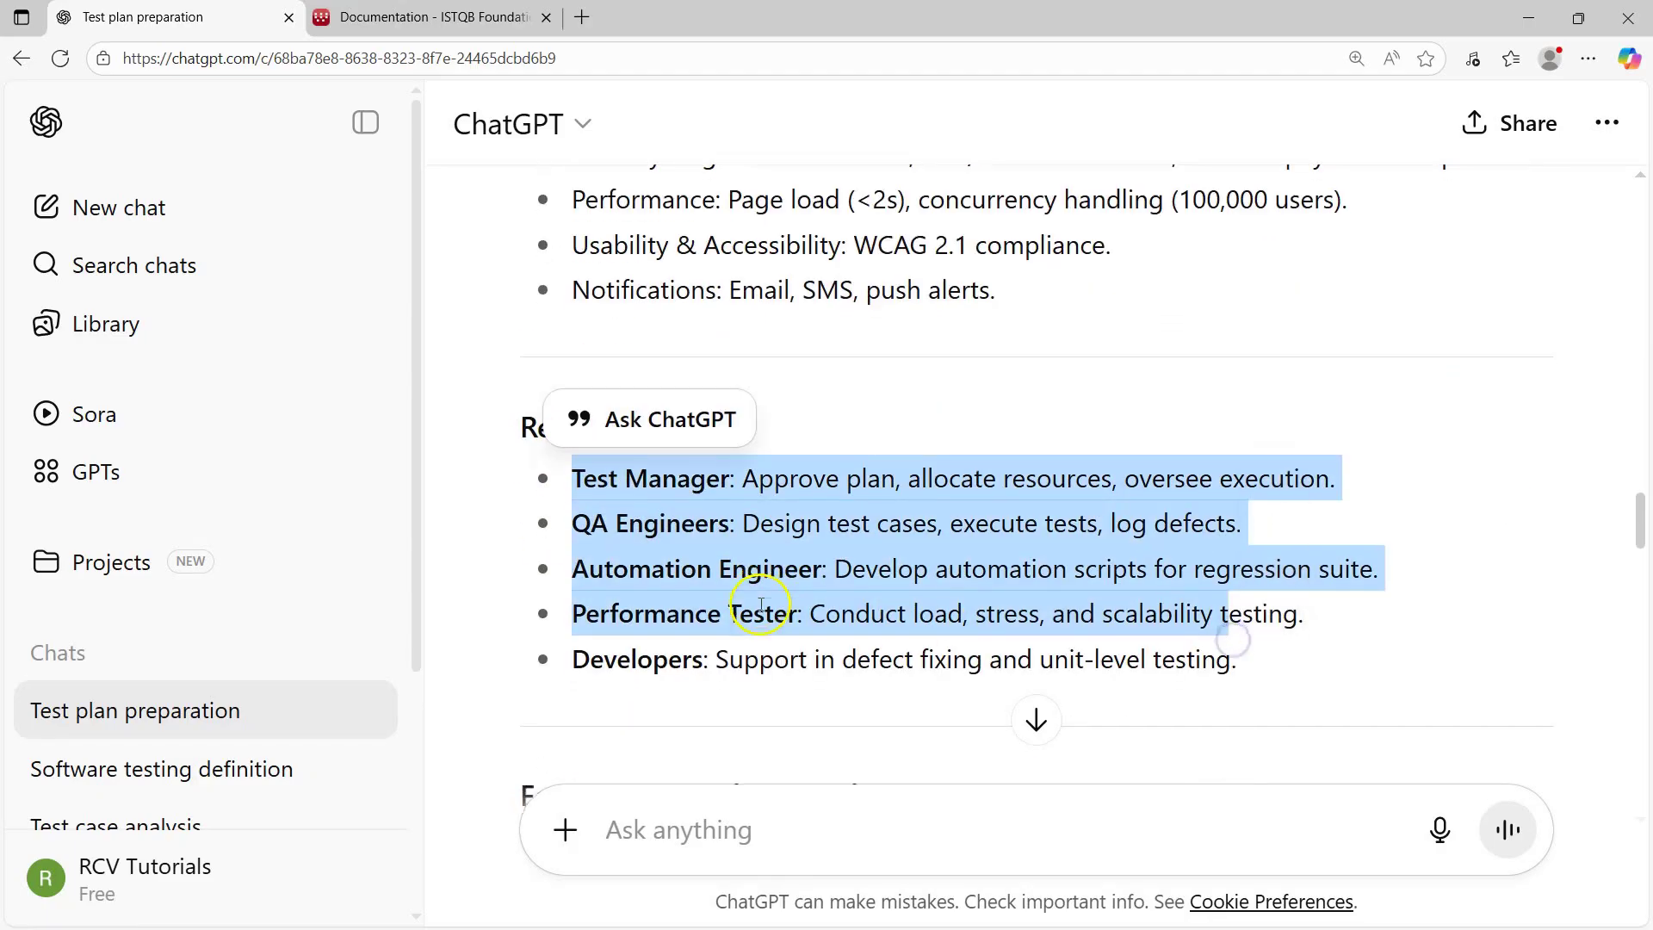
- Highlight the staffing counts: 1 Test Manager, 4 QA Engineers, 1 Automation Engineer
{"action": "scroll", "coordinate": [497, 297], "scroll_direction": "down", "scroll_amount": 5}
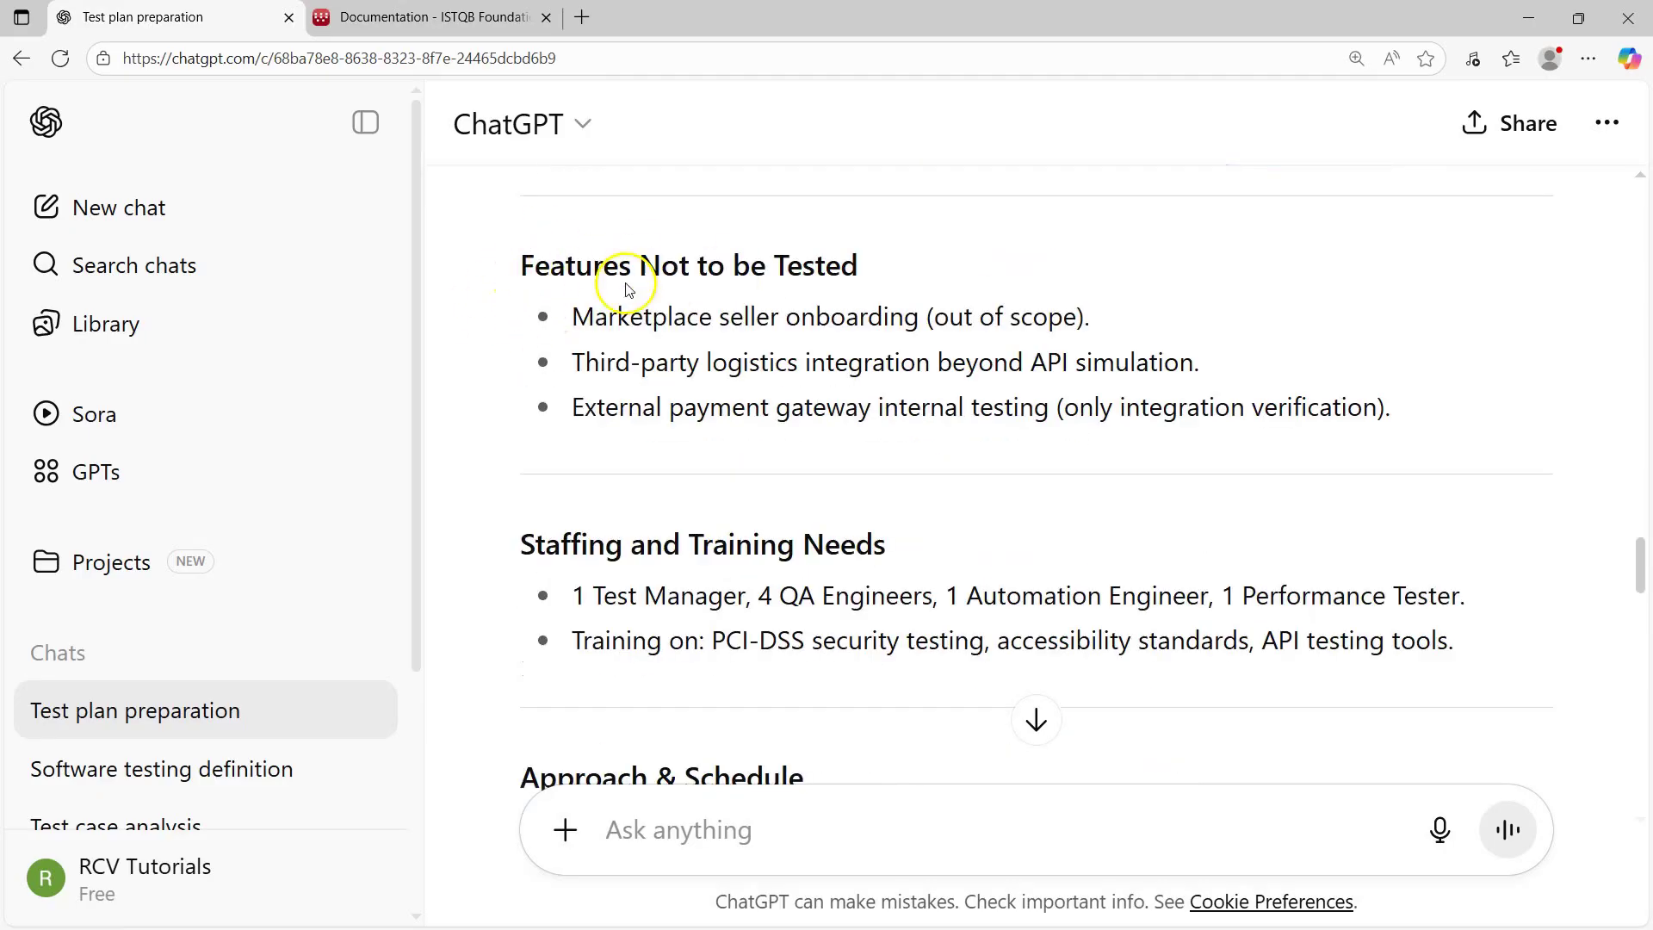
{"action": "scroll", "coordinate": [535, 545], "scroll_direction": "down", "scroll_amount": 3}
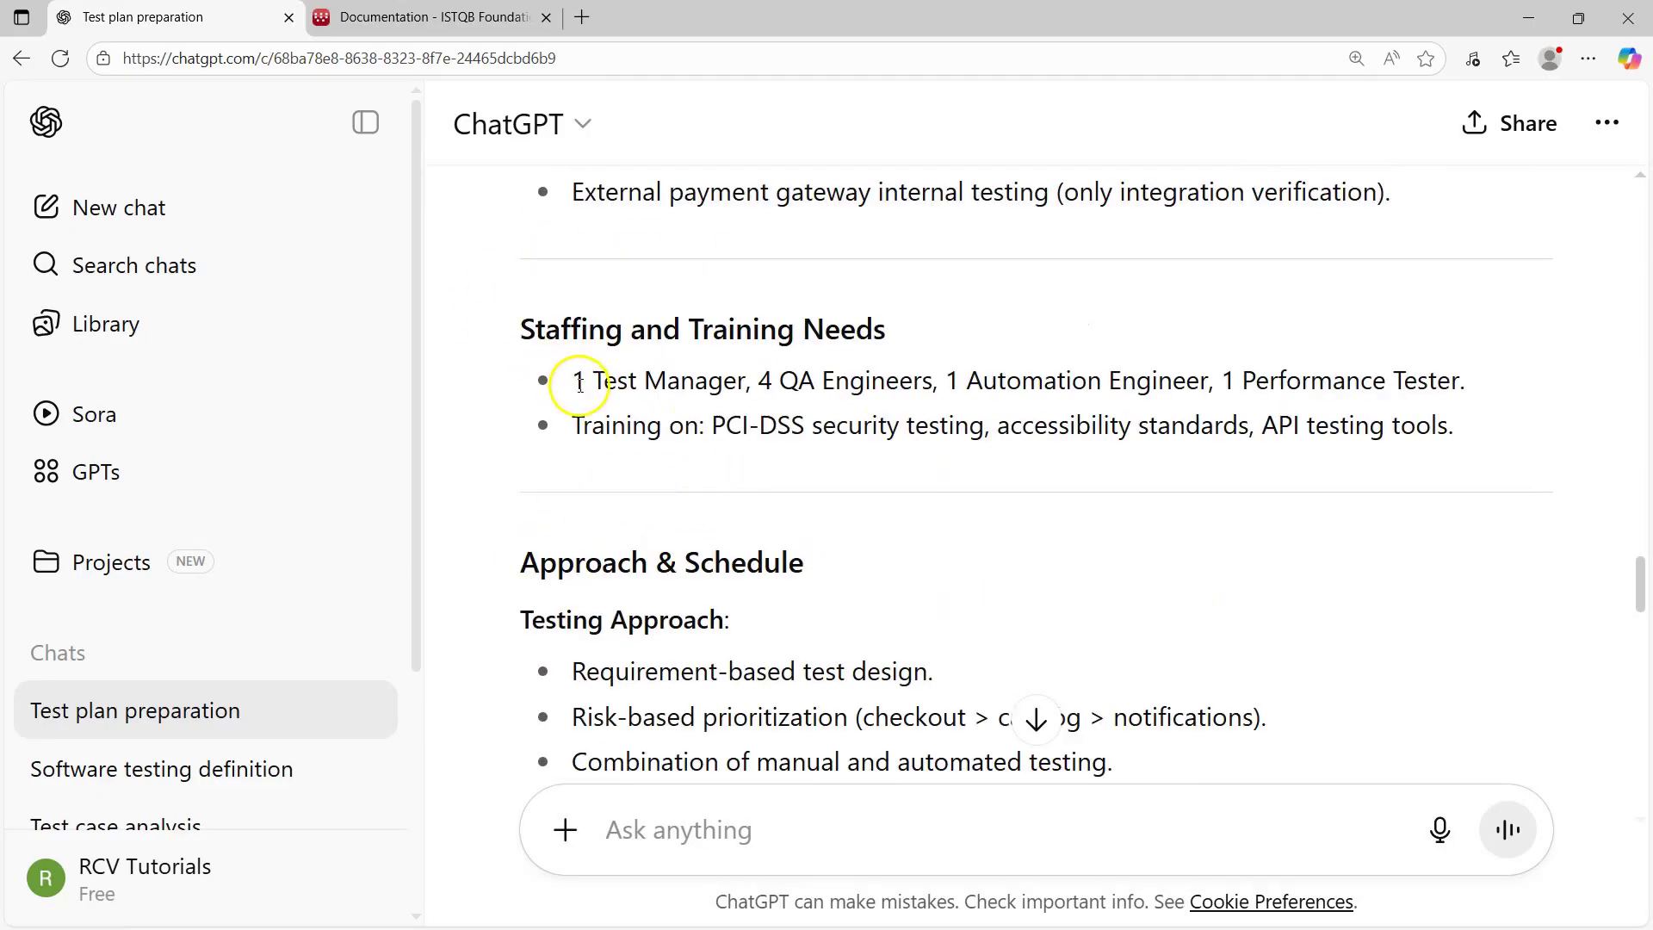
{"action": "left_click_drag", "start_coordinate": [571, 380], "coordinate": [755, 380]}
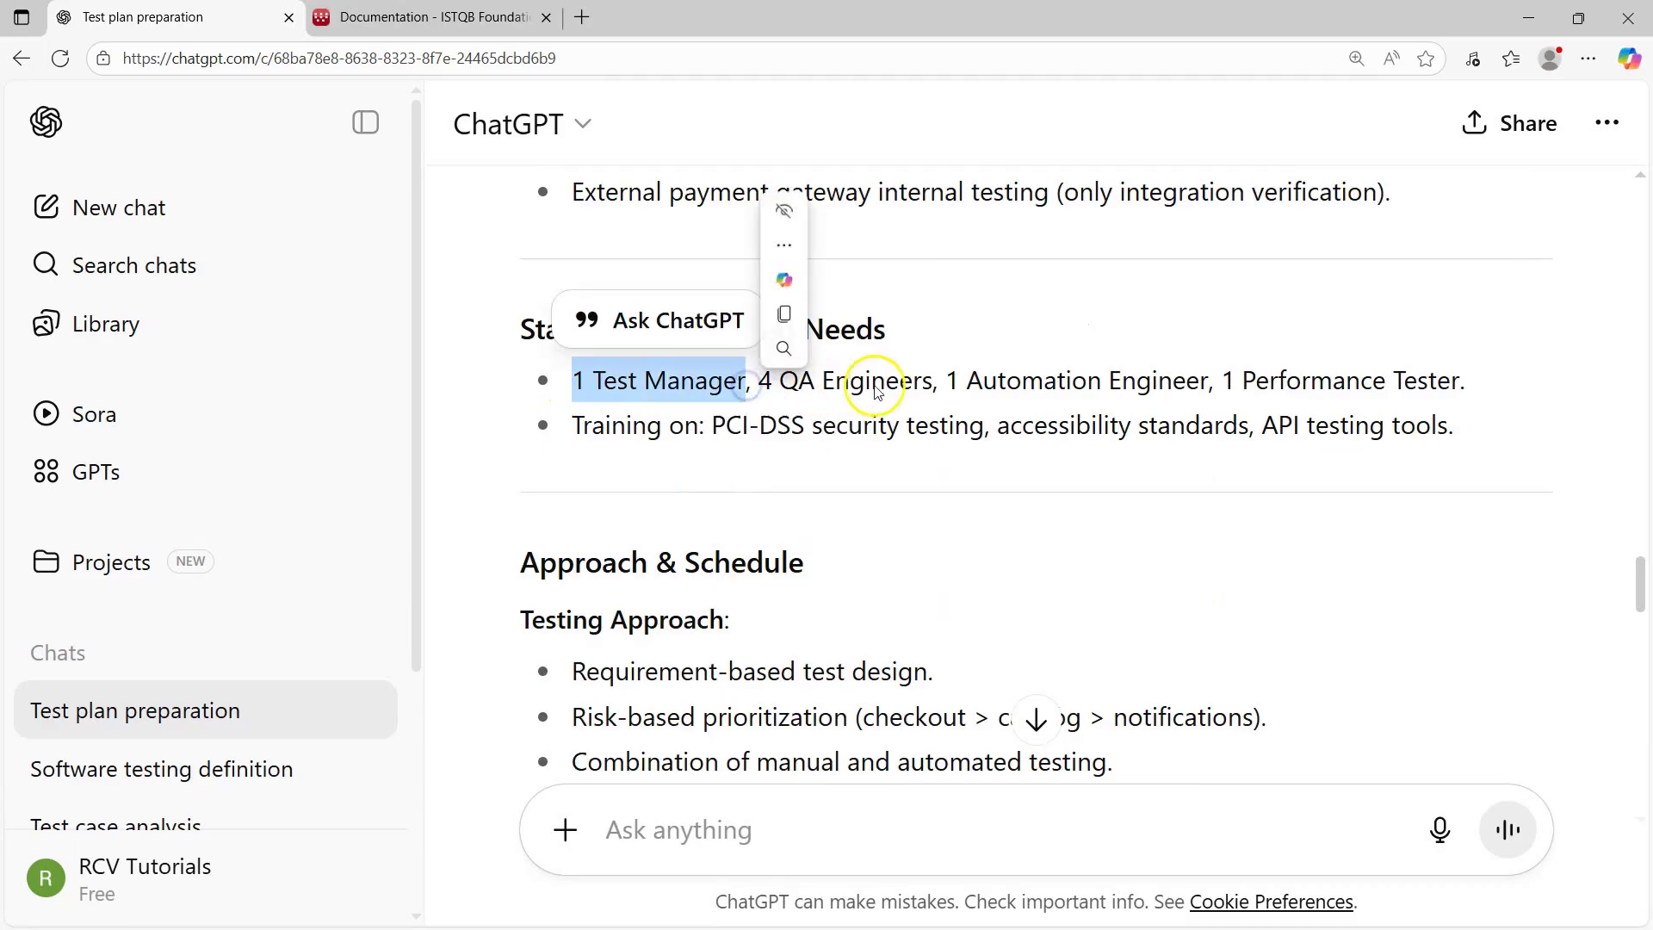
{"action": "left_click_drag", "start_coordinate": [945, 377], "coordinate": [1453, 381]}
{"action": "left_click", "coordinate": [1203, 414]}
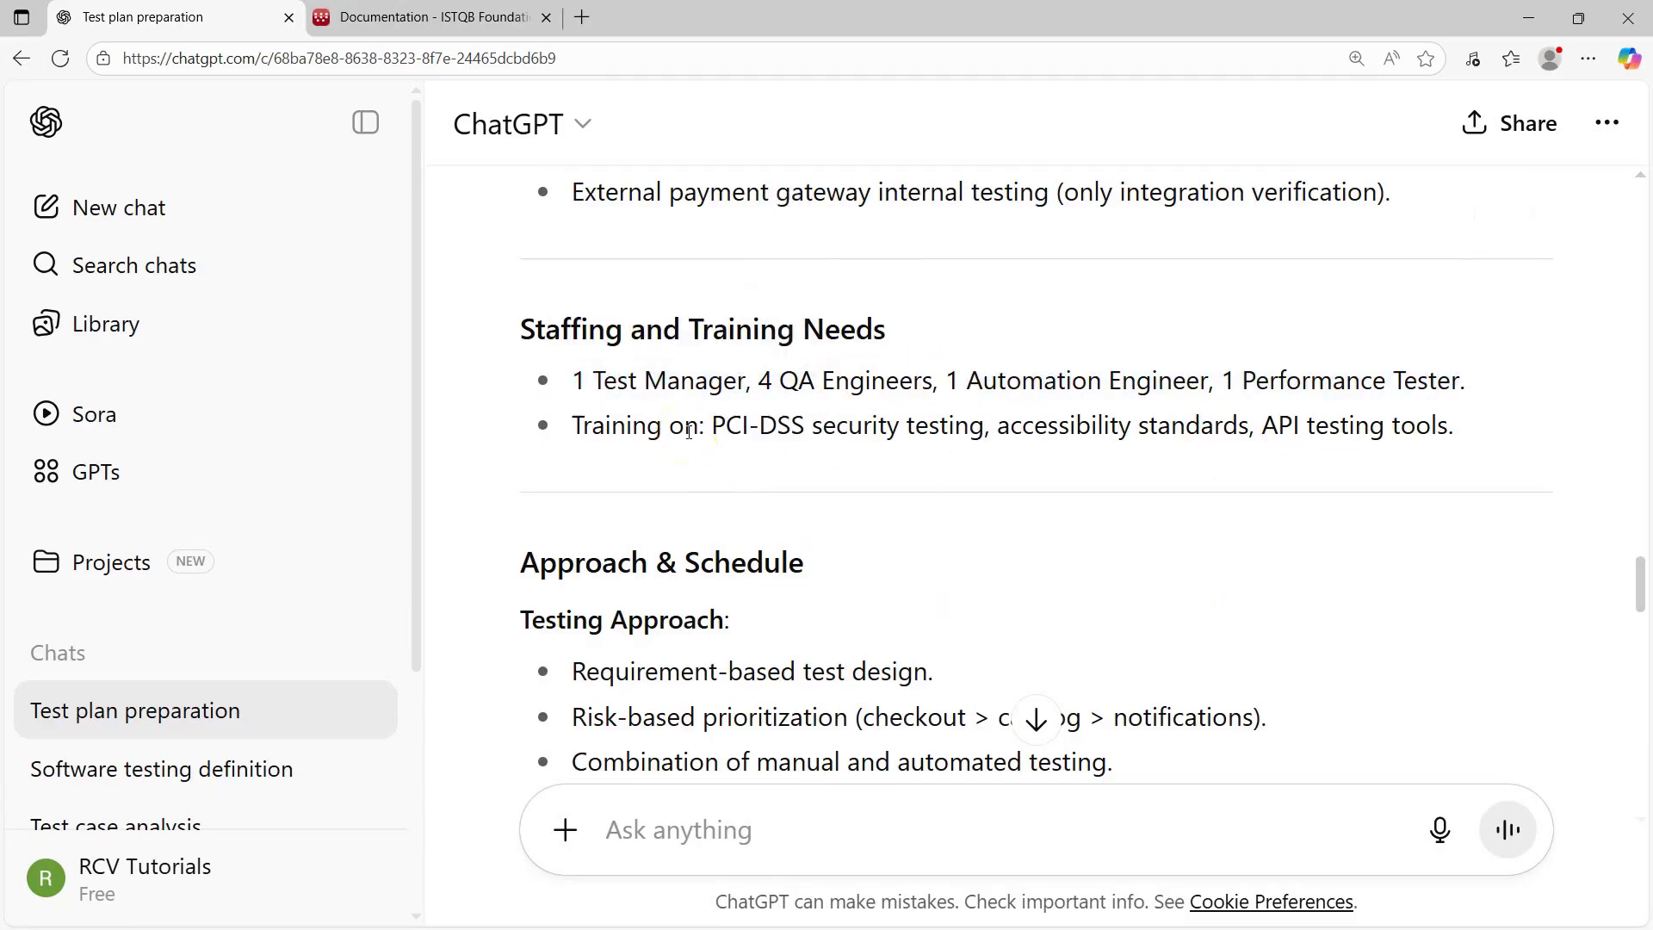
{"action": "left_click_drag", "start_coordinate": [574, 379], "coordinate": [747, 380]}
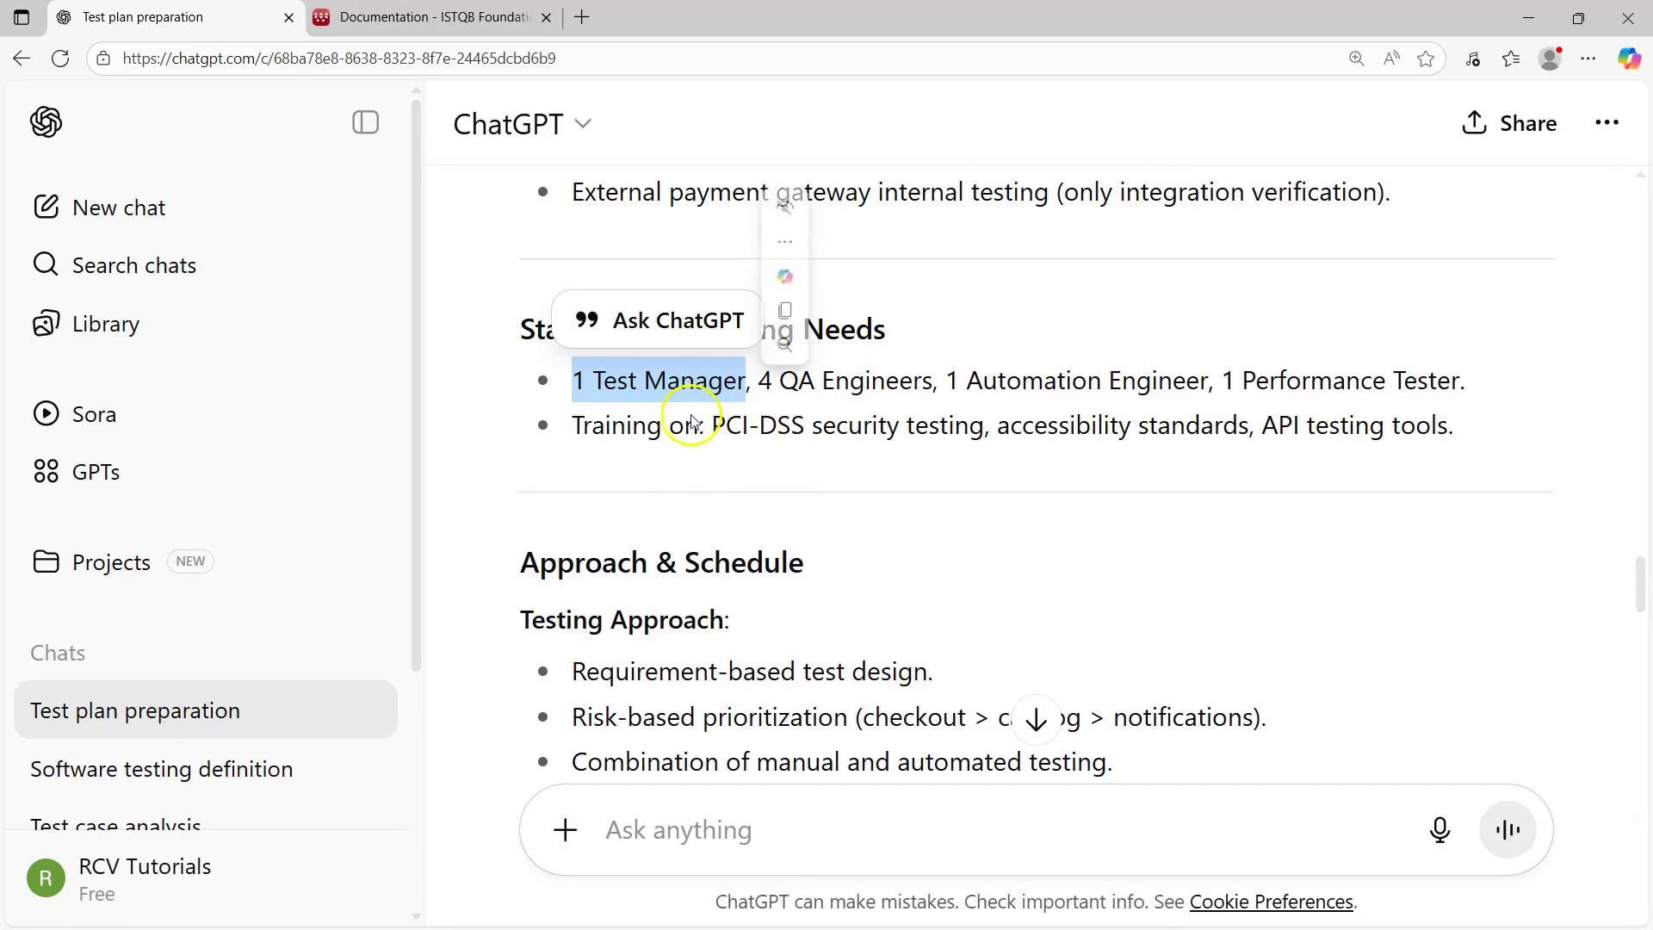
{"action": "left_click_drag", "start_coordinate": [945, 380], "coordinate": [1203, 380]}
{"action": "left_click_drag", "start_coordinate": [751, 380], "coordinate": [952, 389]}
{"action": "left_click_drag", "start_coordinate": [1208, 380], "coordinate": [756, 387]}
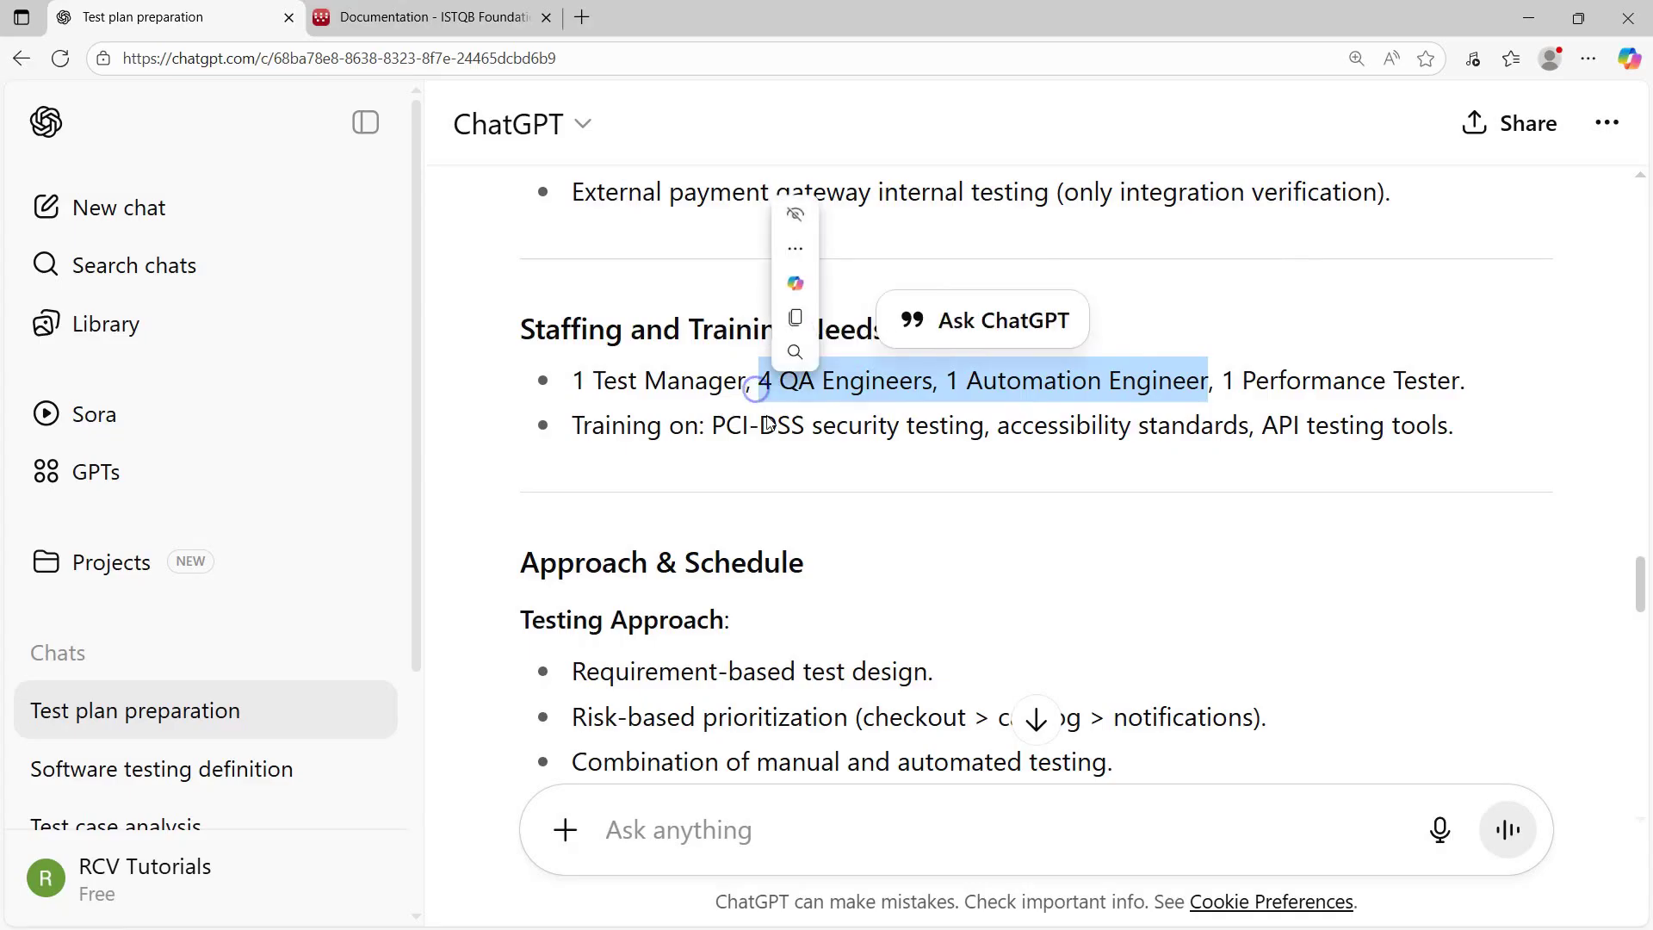
- Highlight 1 Performance Tester alongside 4 QA Engineers and 1 Automation Engineer
{"action": "left_click", "coordinate": [761, 385]}
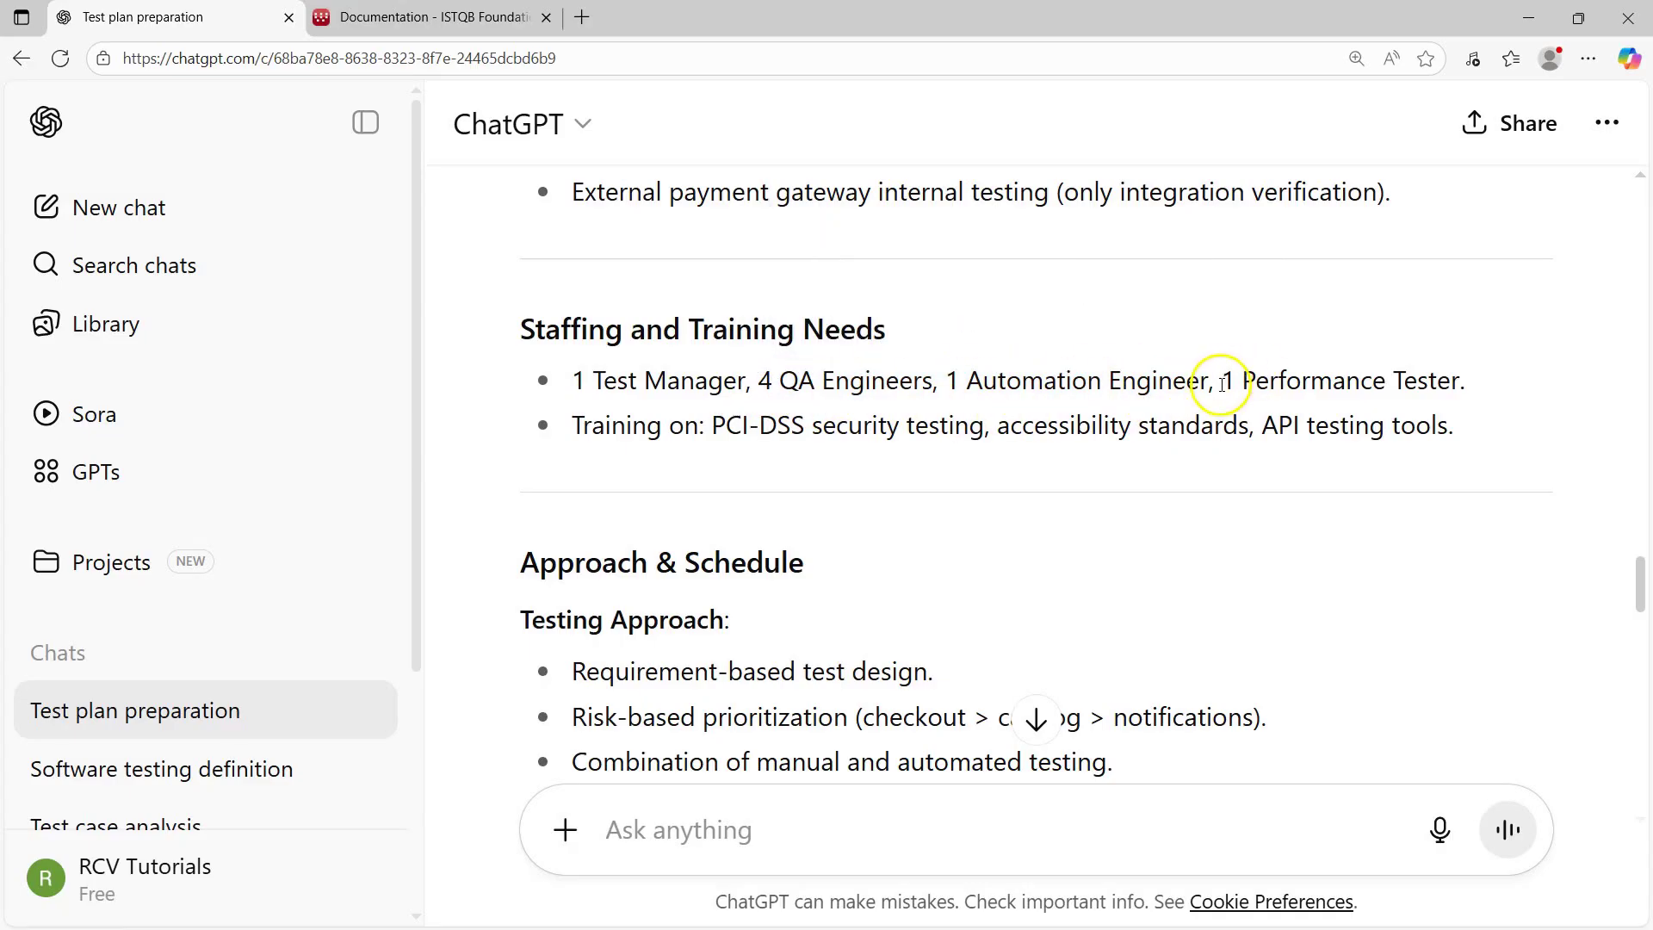
{"action": "left_click_drag", "start_coordinate": [1221, 381], "coordinate": [1475, 380]}
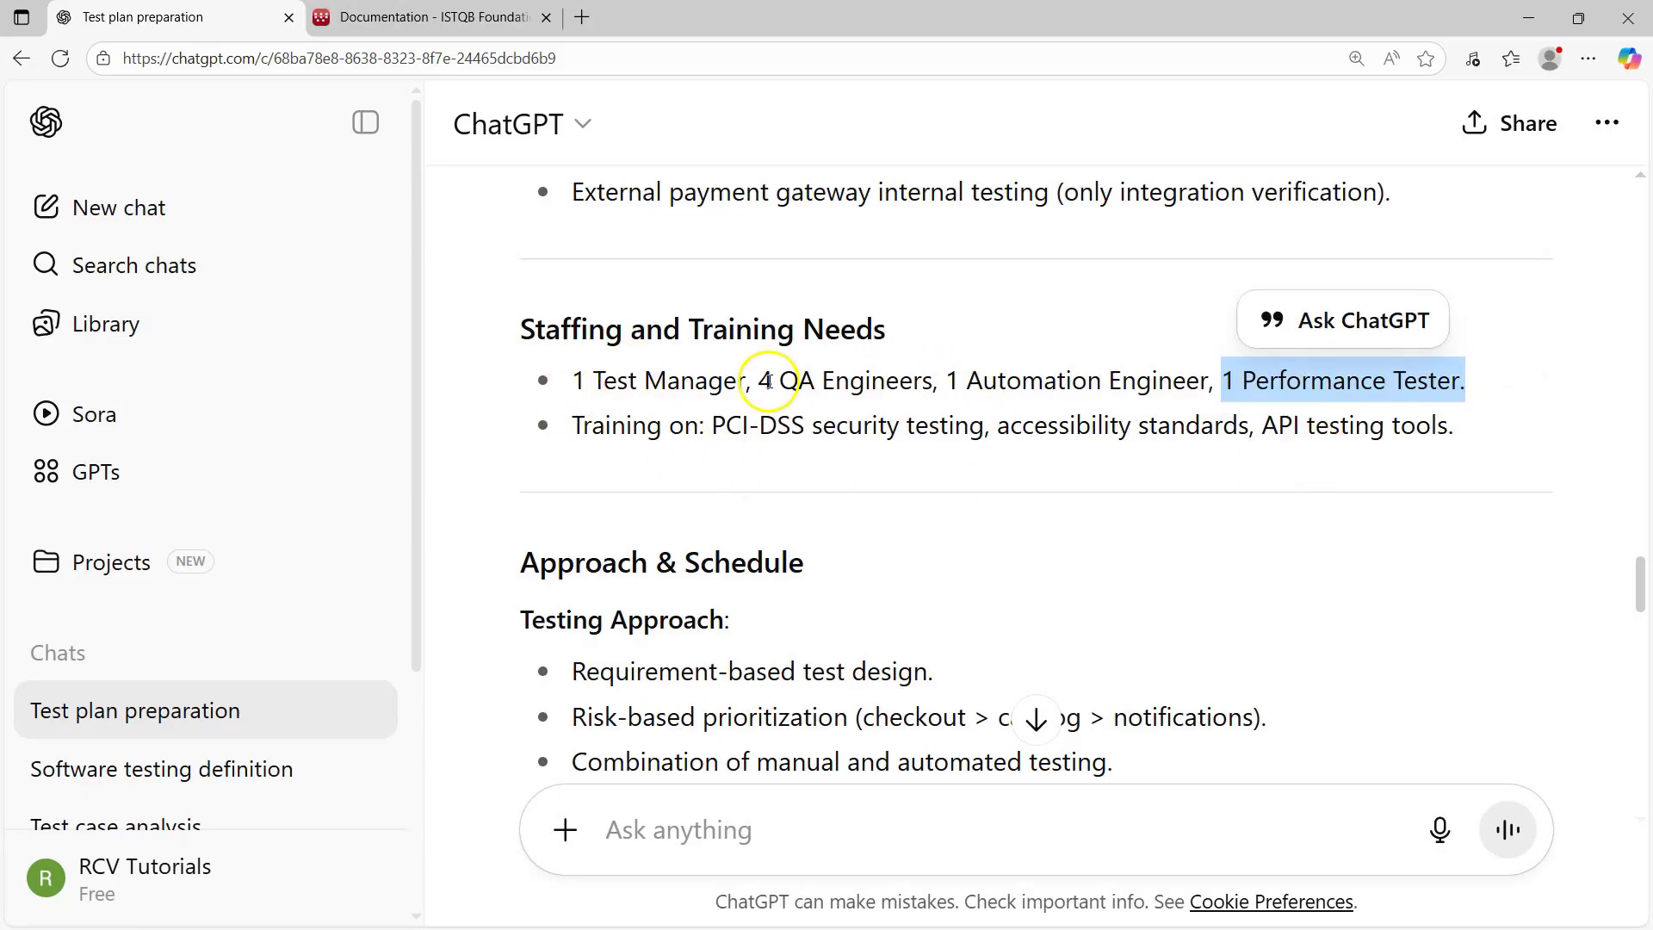
{"action": "left_click_drag", "start_coordinate": [759, 381], "coordinate": [1215, 380]}
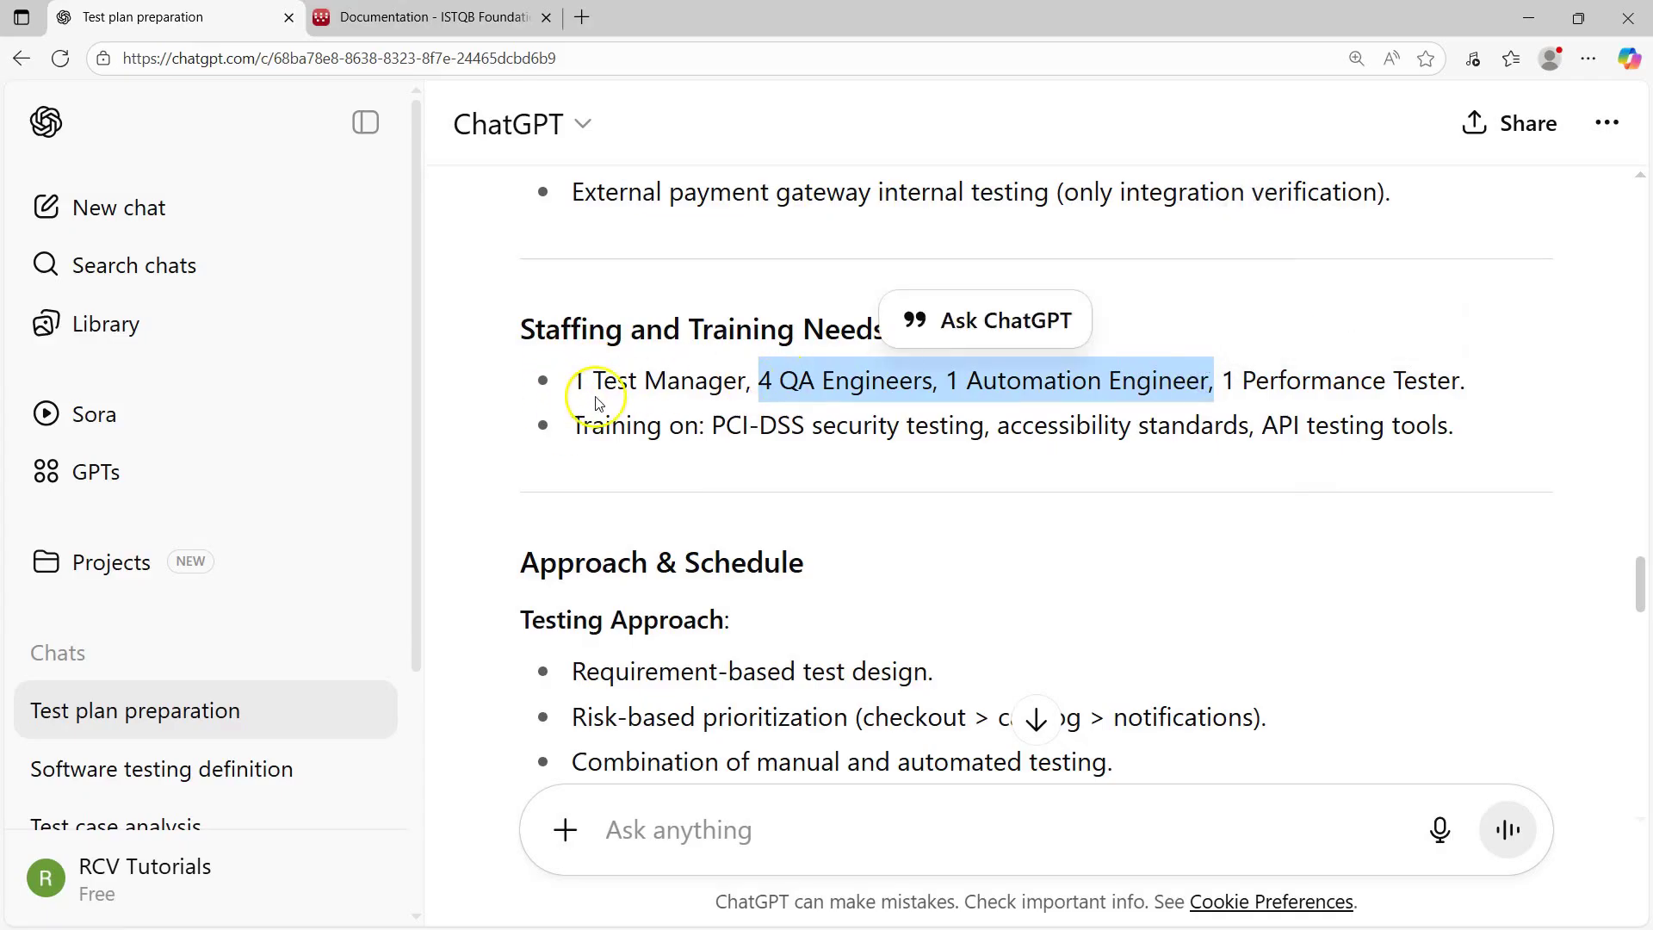
{"action": "left_click", "coordinate": [796, 501]}
{"action": "scroll", "coordinate": [941, 456], "scroll_direction": "up", "scroll_amount": 5}
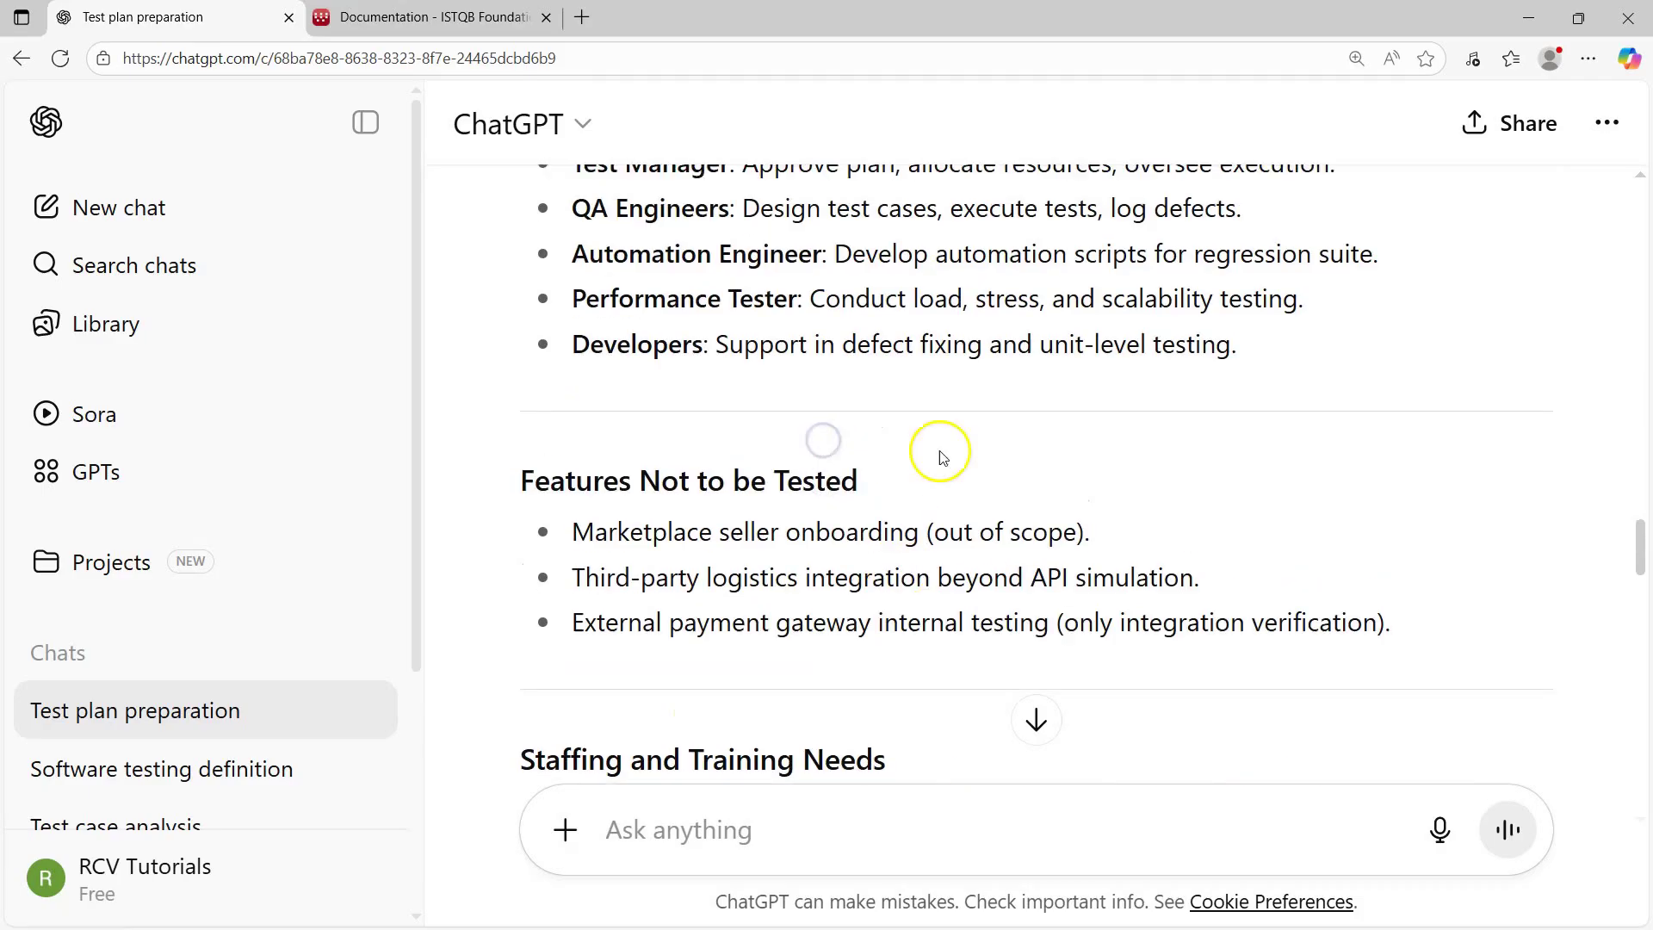
{"action": "scroll", "coordinate": [942, 456], "scroll_direction": "down", "scroll_amount": 5}
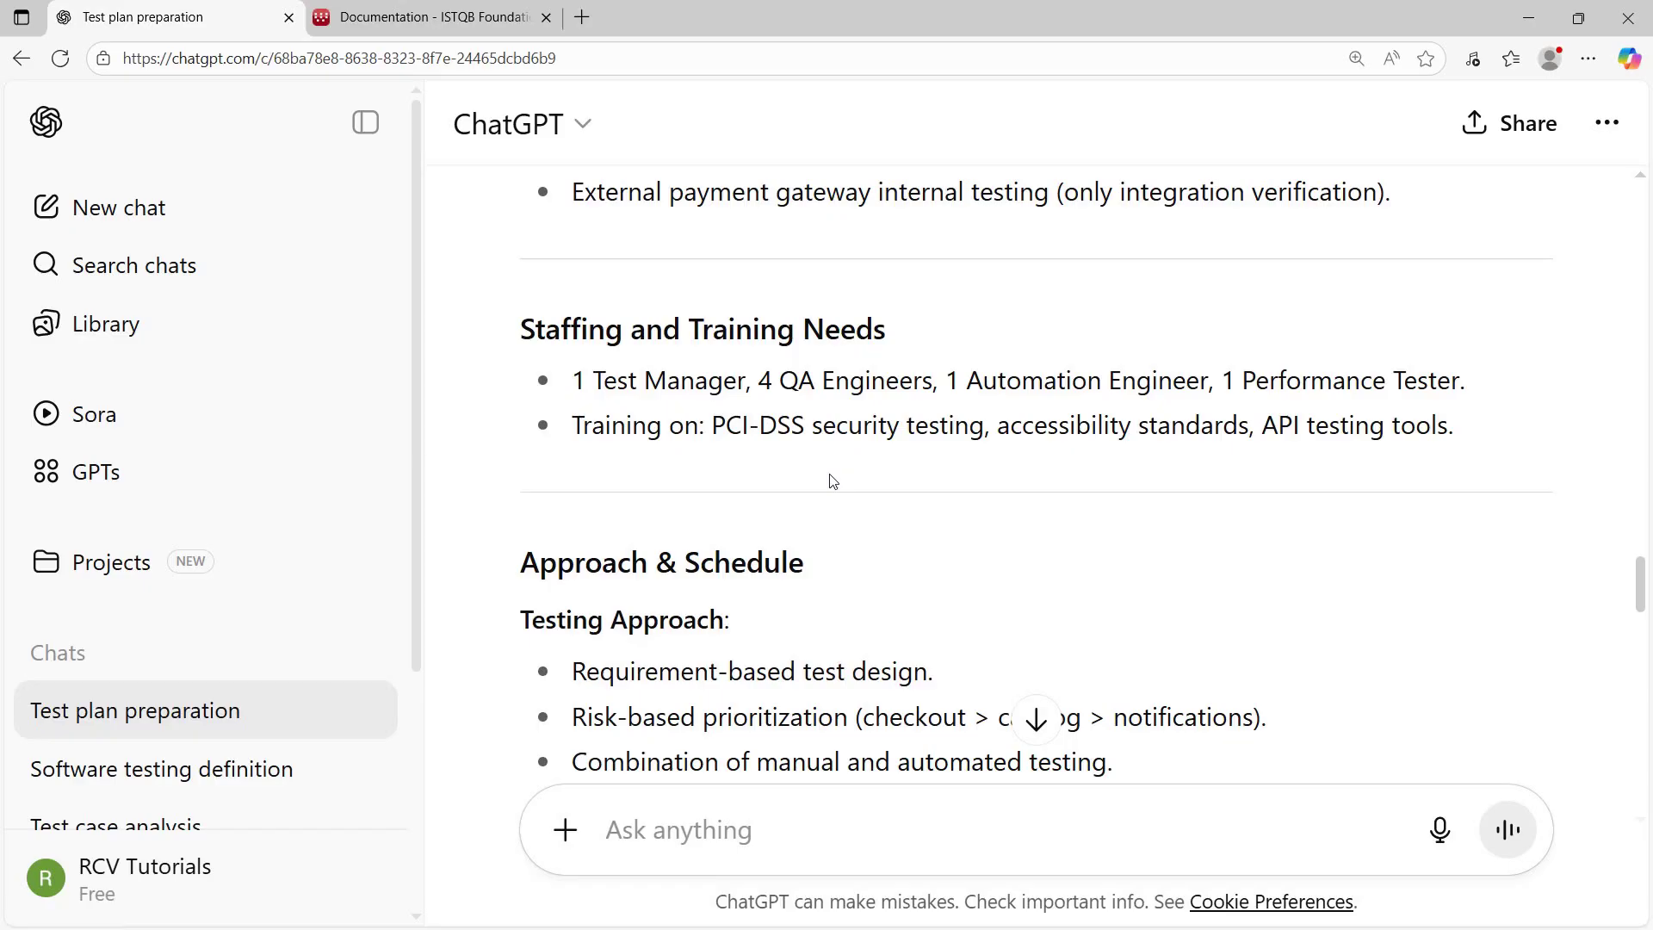
- Highlight parts of the Approach & Schedule section and its schedule lines
{"action": "scroll", "coordinate": [841, 565], "scroll_direction": "down", "scroll_amount": 3}
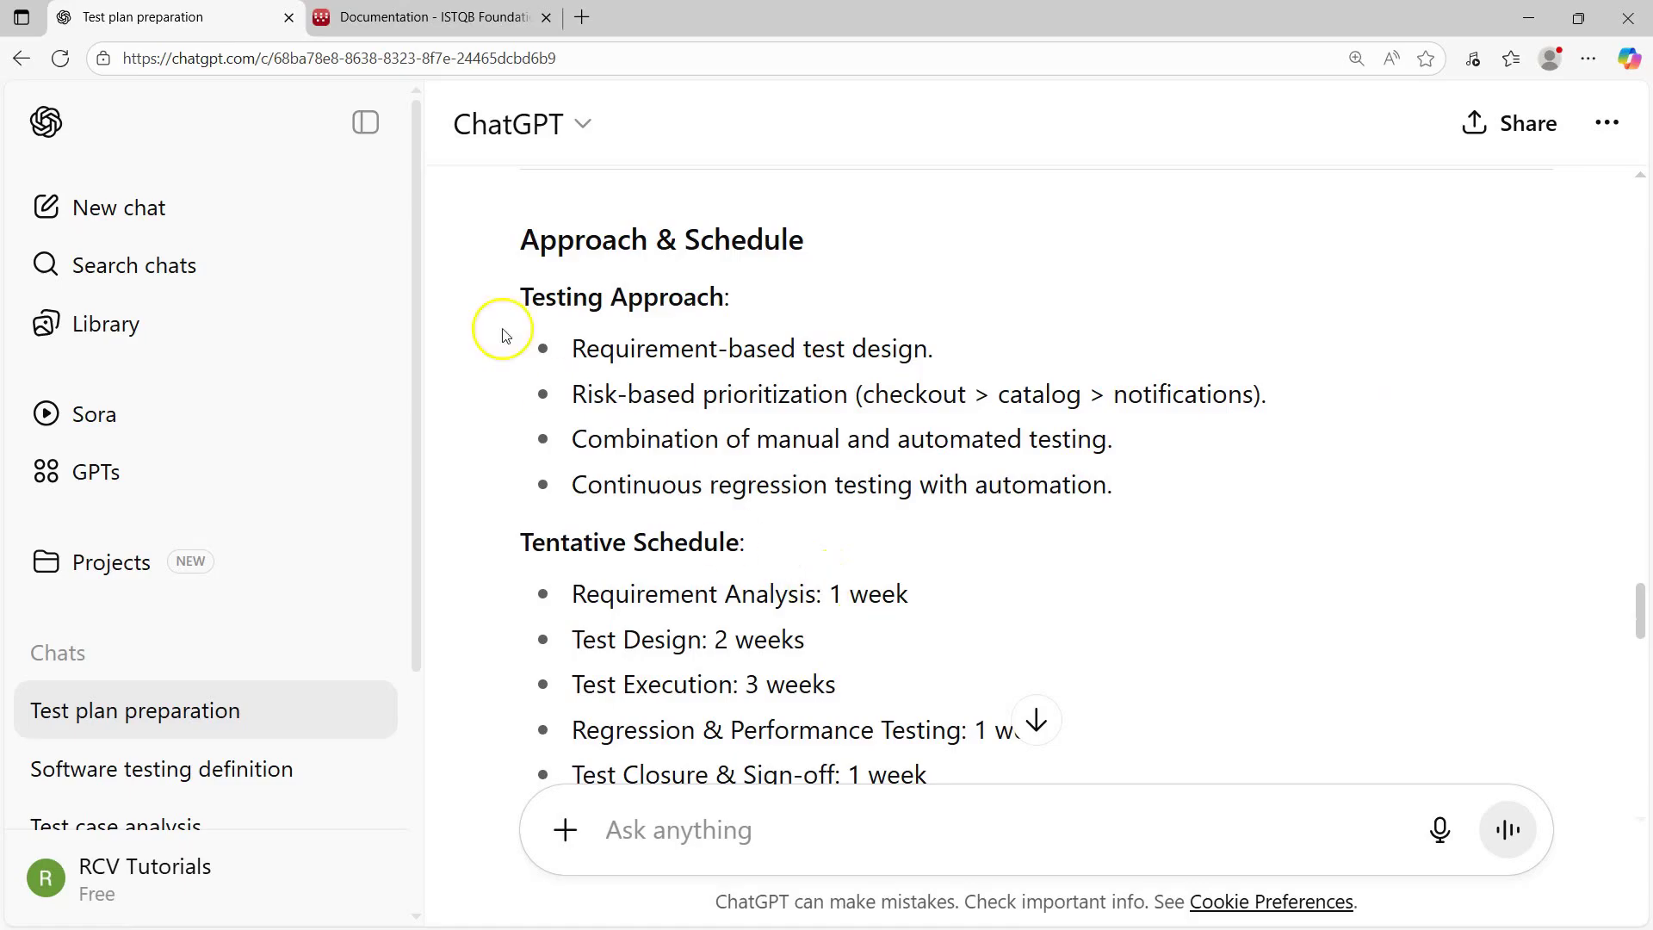
{"action": "left_click_drag", "start_coordinate": [513, 243], "coordinate": [852, 551]}
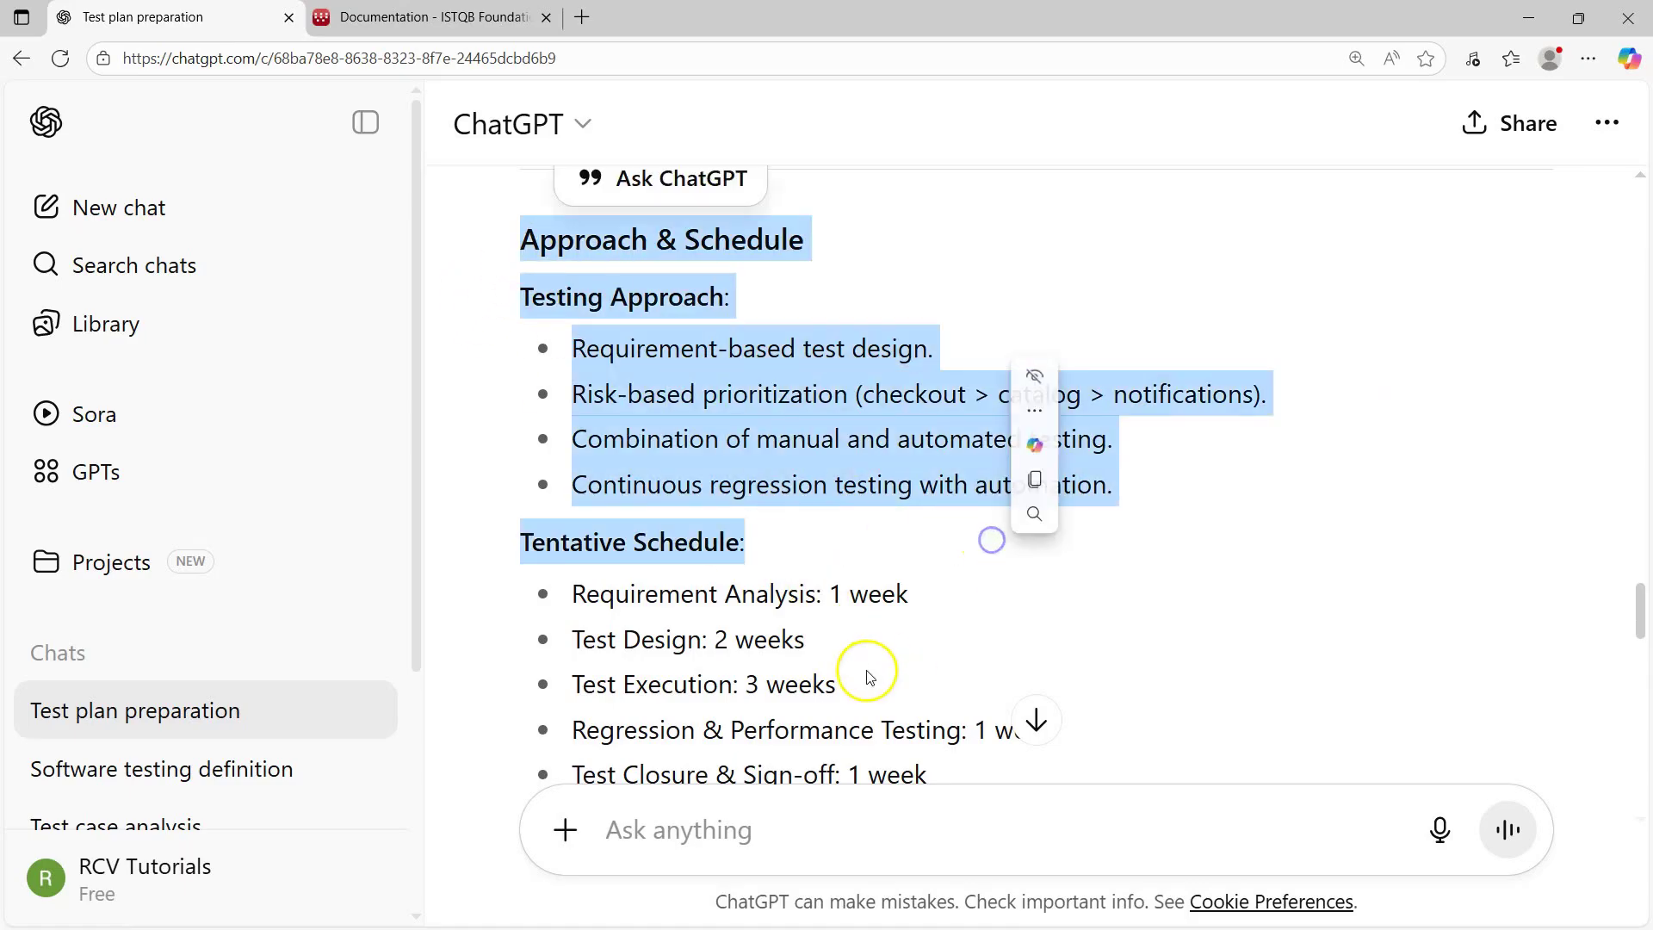
{"action": "left_click", "coordinate": [865, 663]}
{"action": "scroll", "coordinate": [837, 657], "scroll_direction": "down", "scroll_amount": 5}
{"action": "scroll", "coordinate": [783, 522], "scroll_direction": "up", "scroll_amount": 3}
{"action": "left_click", "coordinate": [579, 520]}
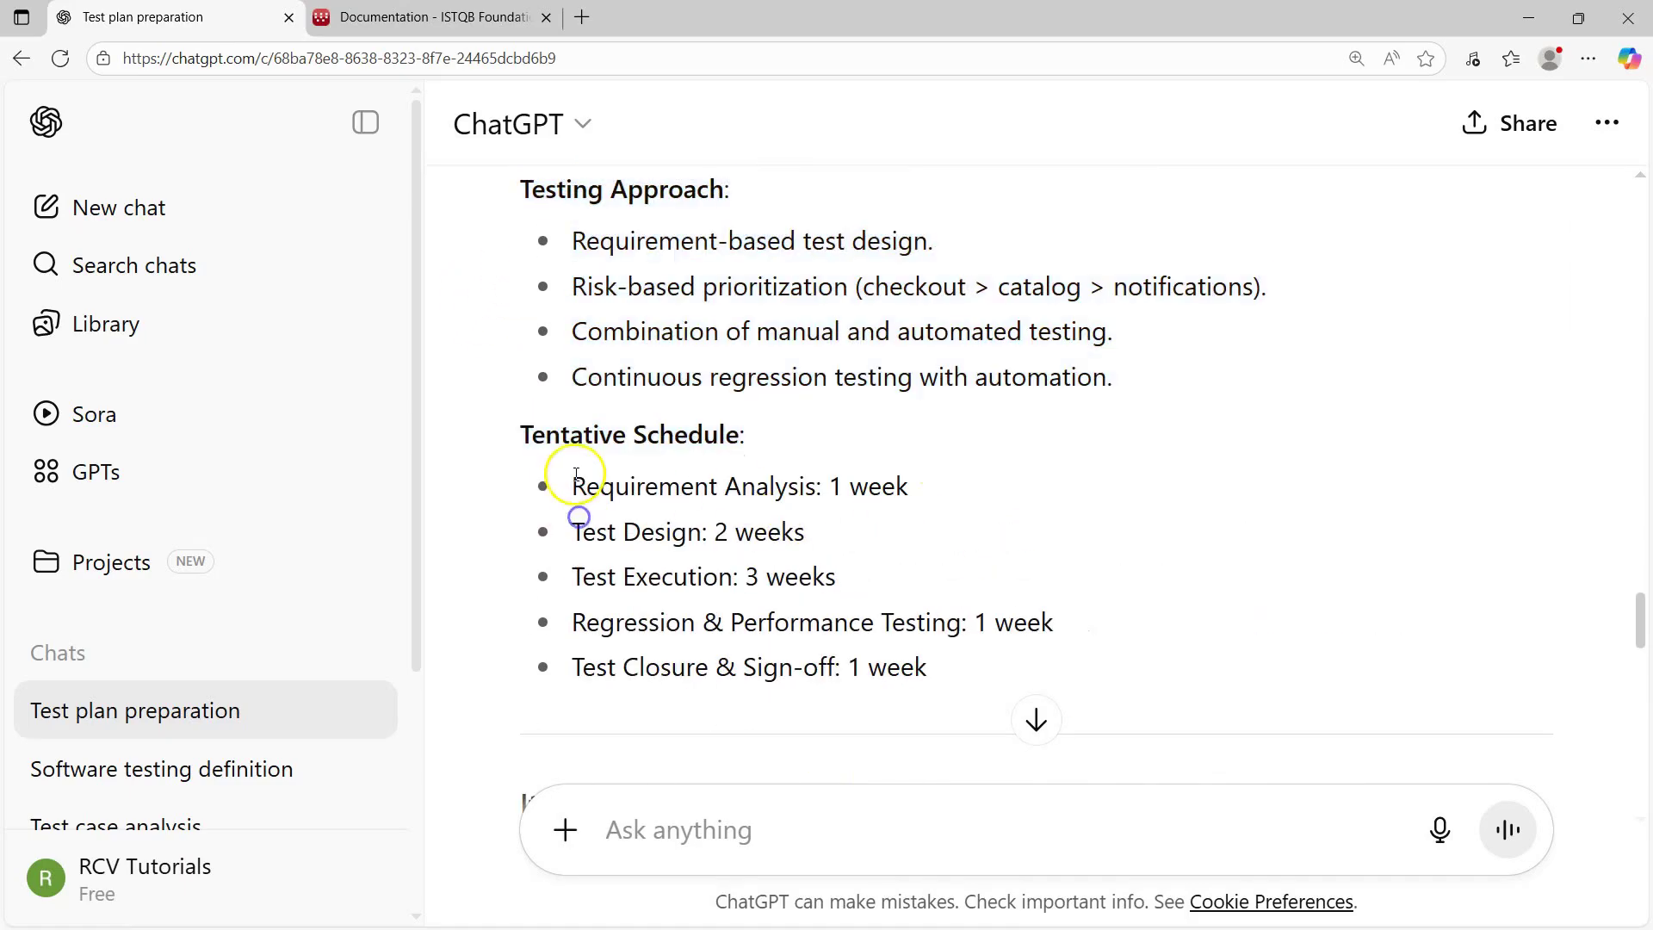
{"action": "left_click_drag", "start_coordinate": [555, 484], "coordinate": [919, 485]}
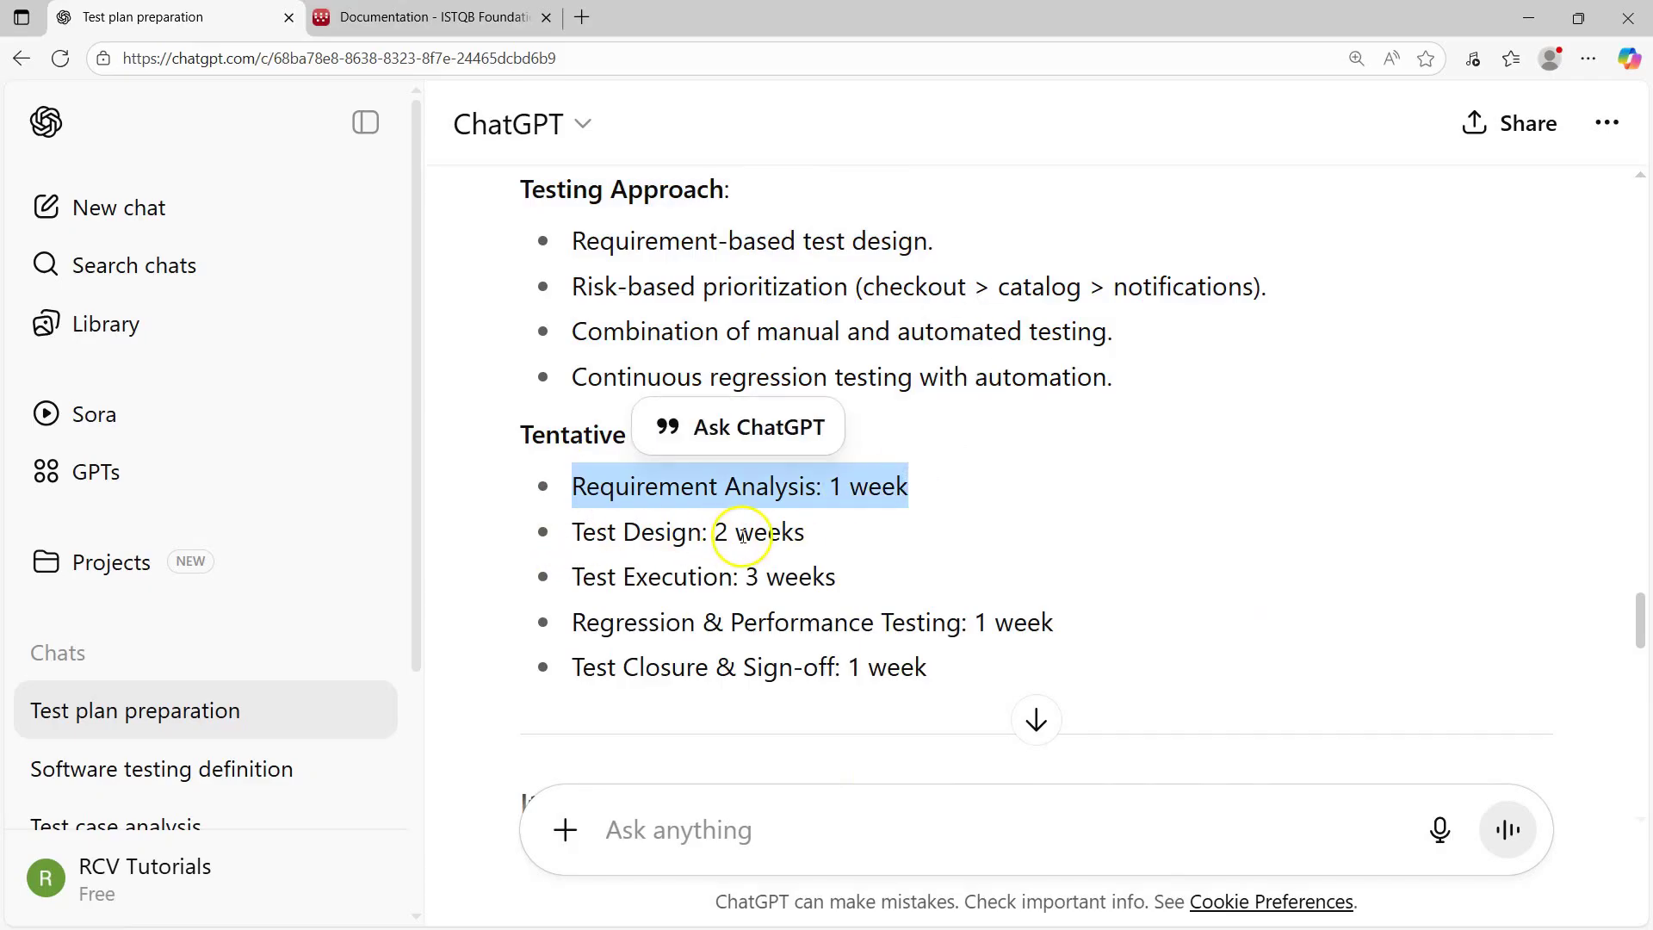
{"action": "scroll", "coordinate": [948, 468], "scroll_direction": "down", "scroll_amount": 3}
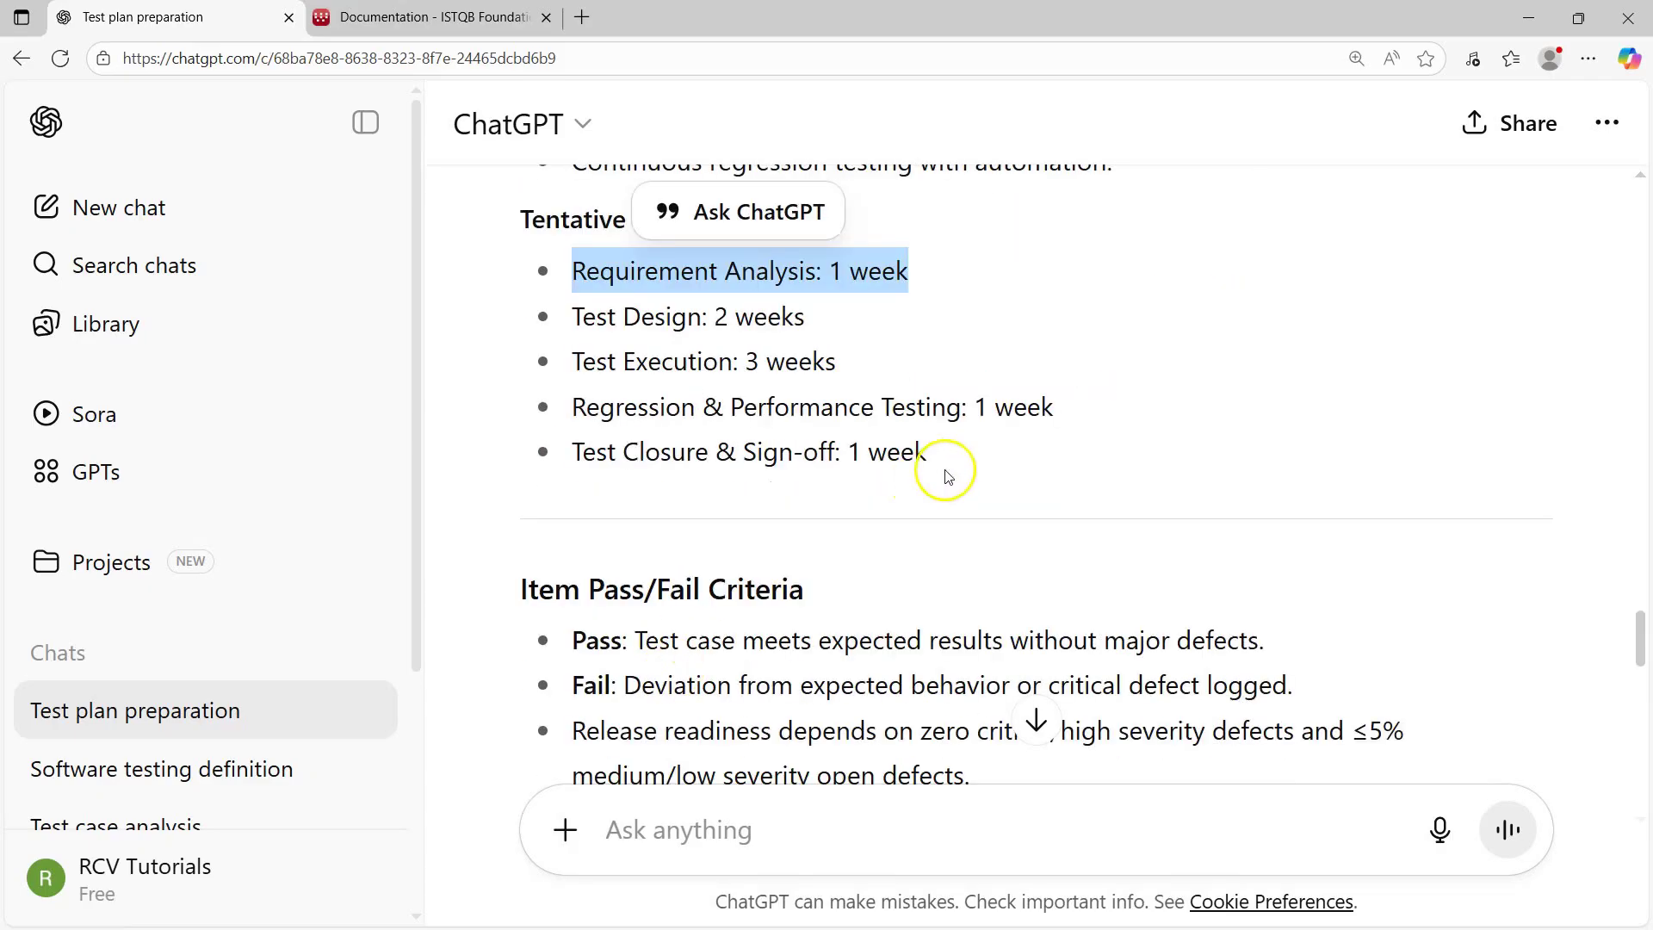
{"action": "left_click_drag", "start_coordinate": [943, 456], "coordinate": [560, 269]}
{"action": "left_click", "coordinate": [825, 425]}
{"action": "scroll", "coordinate": [841, 527], "scroll_direction": "up", "scroll_amount": 2}
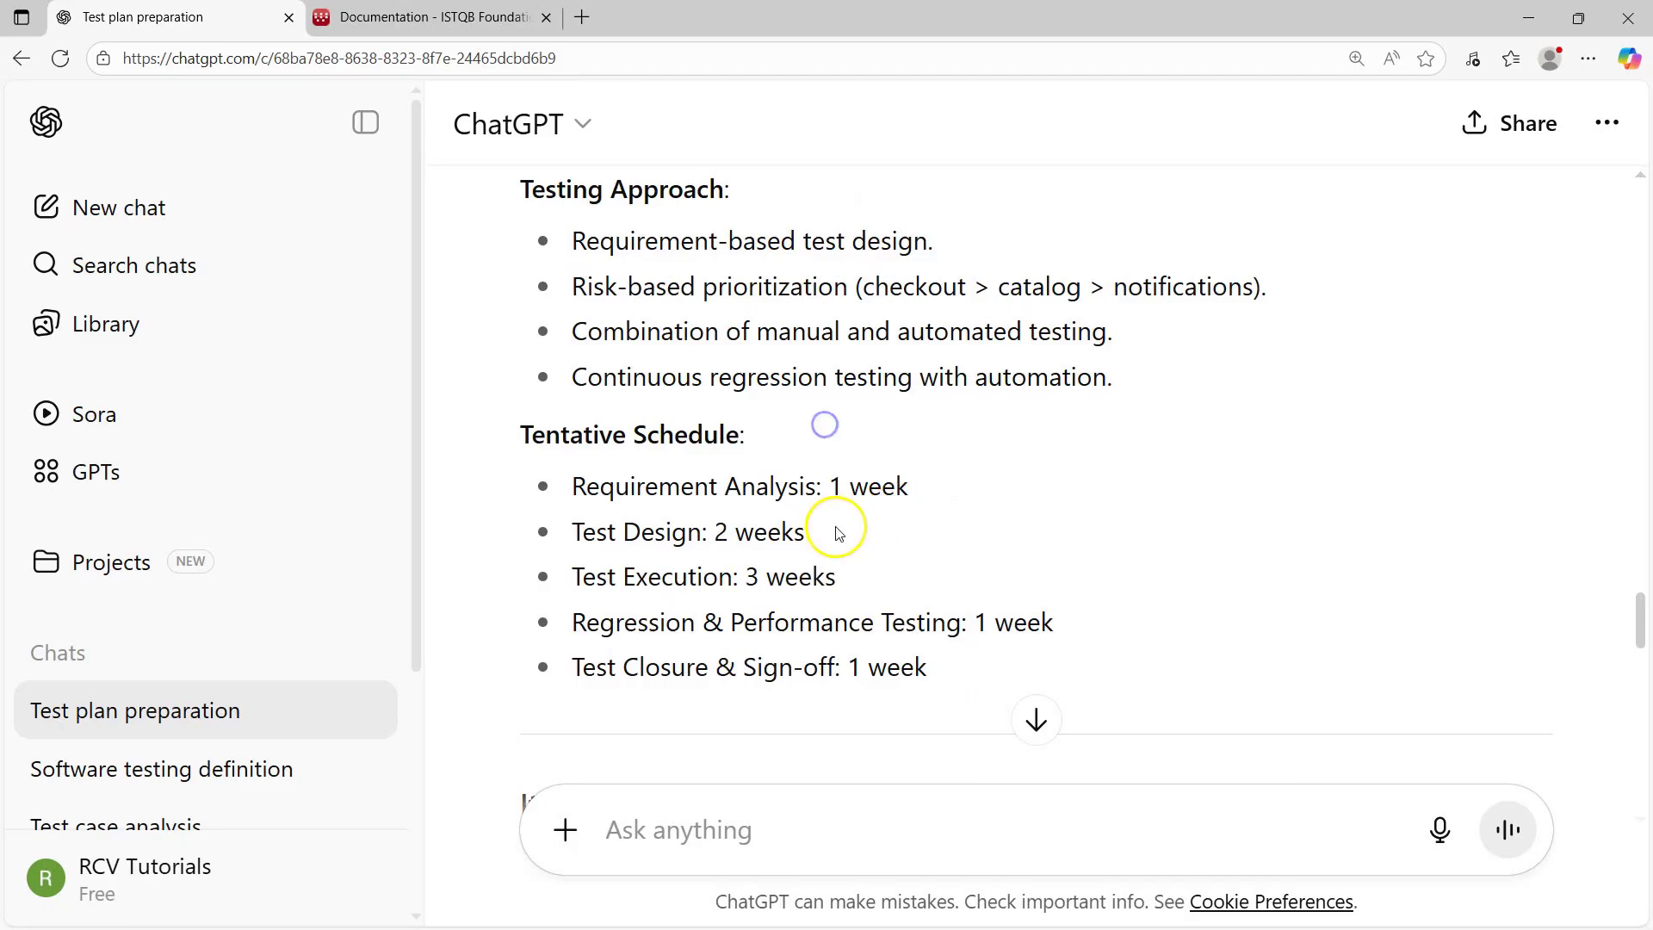
{"action": "scroll", "coordinate": [864, 536], "scroll_direction": "up", "scroll_amount": 3}
{"action": "scroll", "coordinate": [861, 538], "scroll_direction": "up", "scroll_amount": 3}
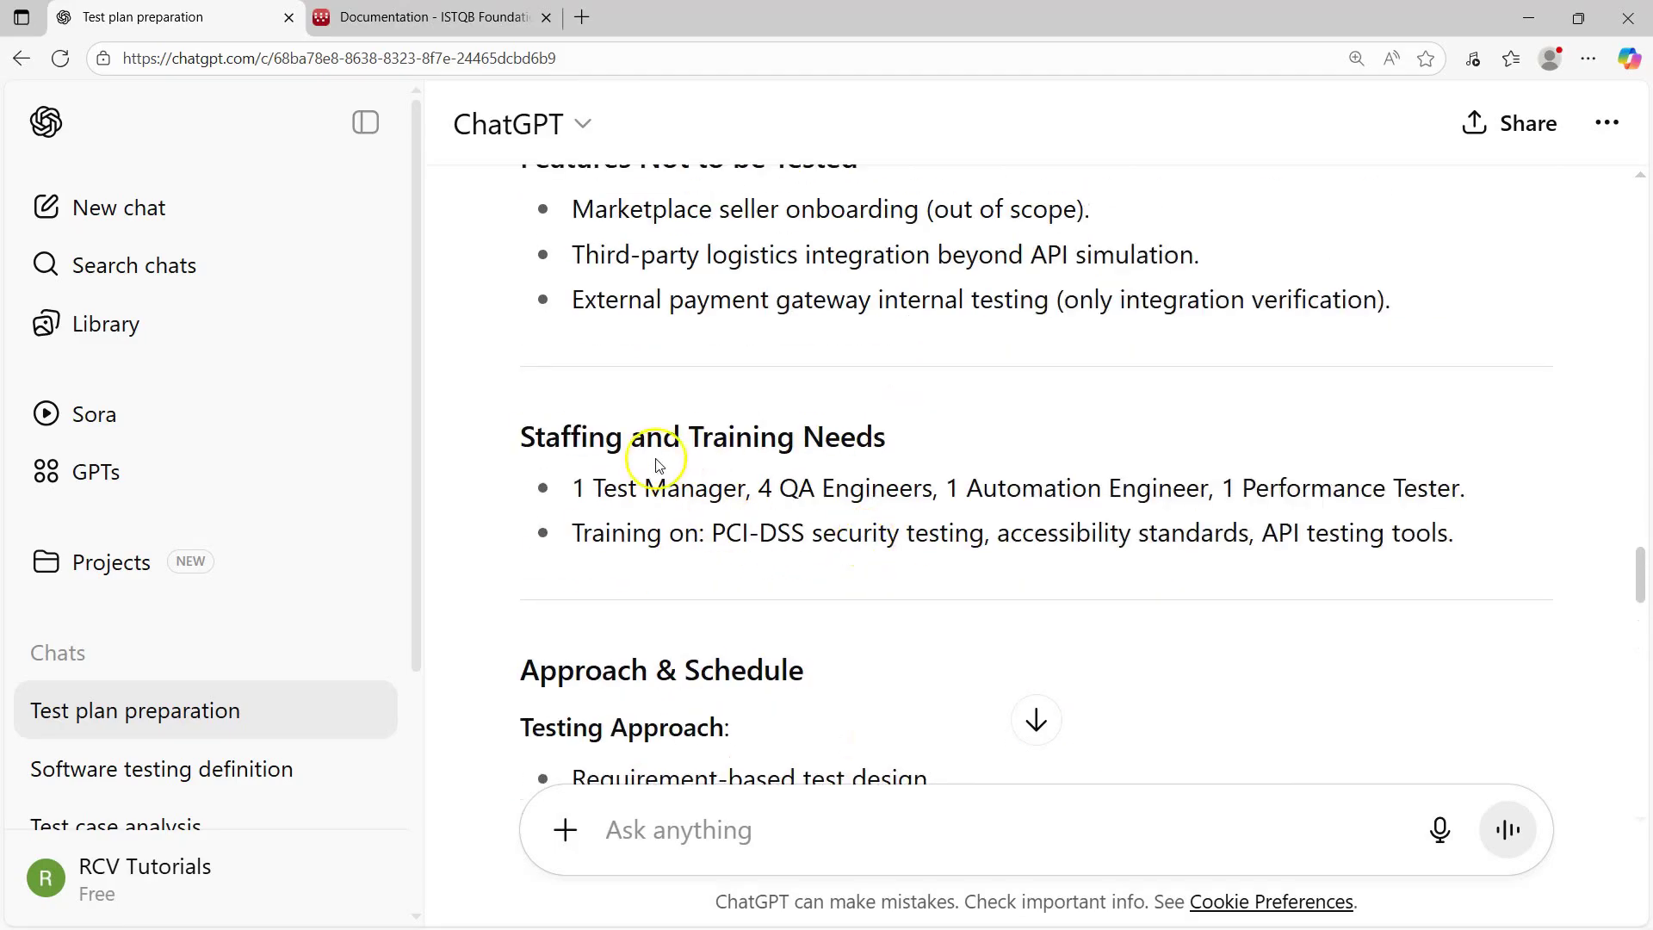
- Highlight the five Tentative Schedule lines, Test Design and Test Execution durations, through Test Closure & Sign-off
{"action": "left_click_drag", "start_coordinate": [751, 489], "coordinate": [1213, 488]}
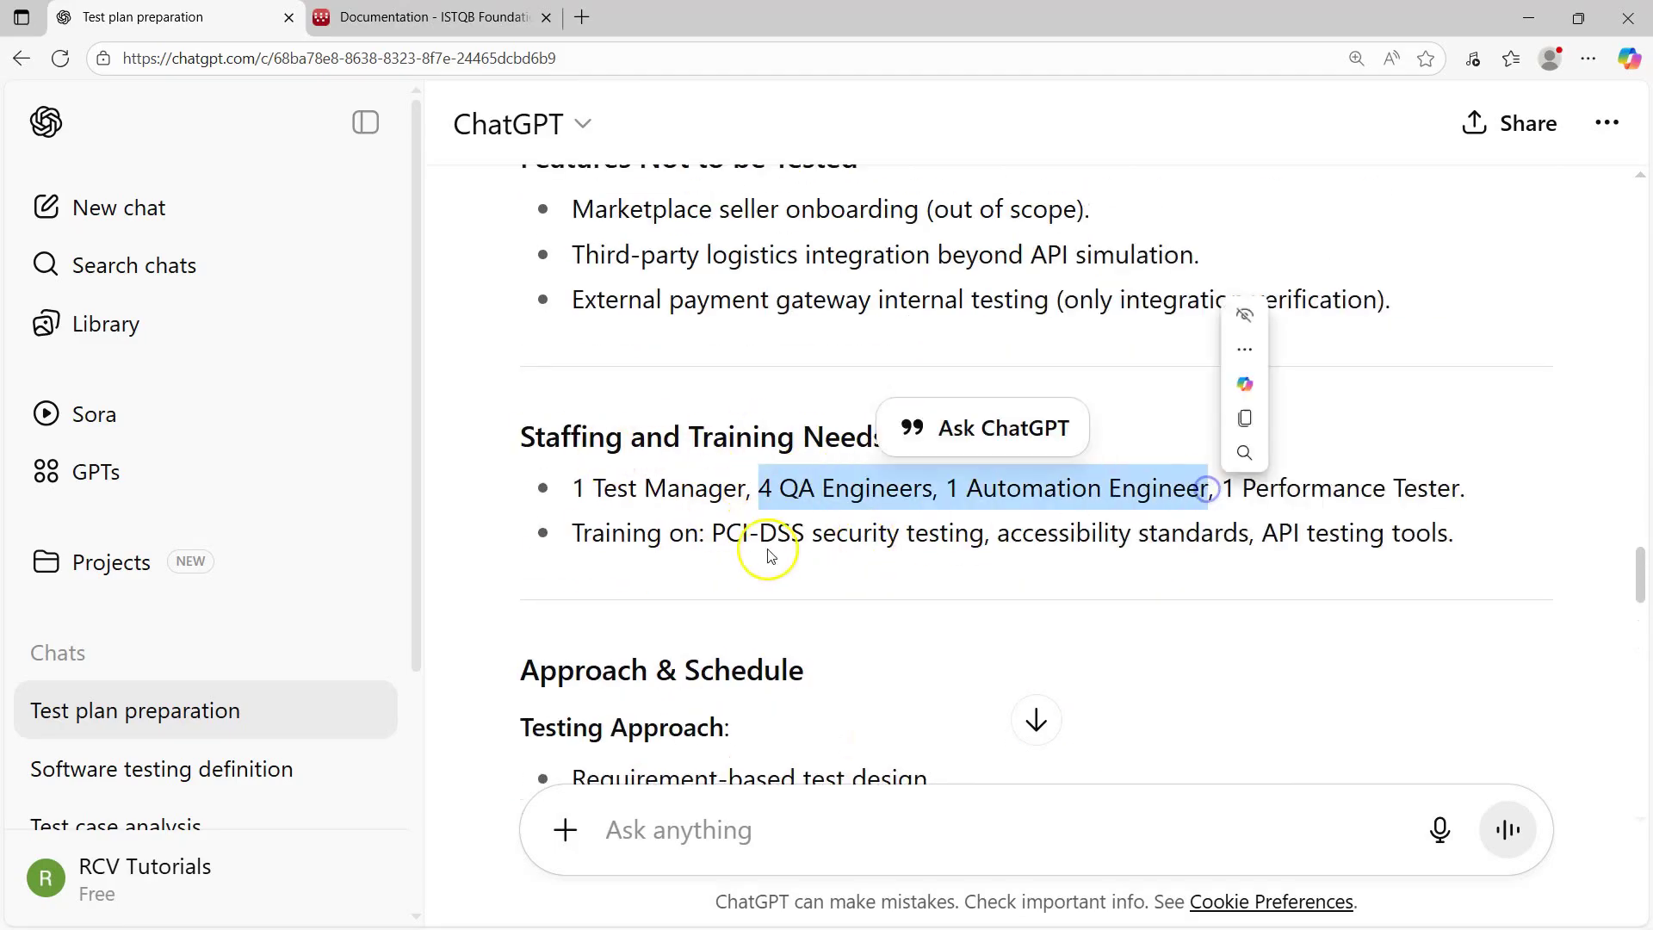
{"action": "scroll", "coordinate": [767, 542], "scroll_direction": "down", "scroll_amount": 5}
{"action": "scroll", "coordinate": [767, 550], "scroll_direction": "up", "scroll_amount": 4}
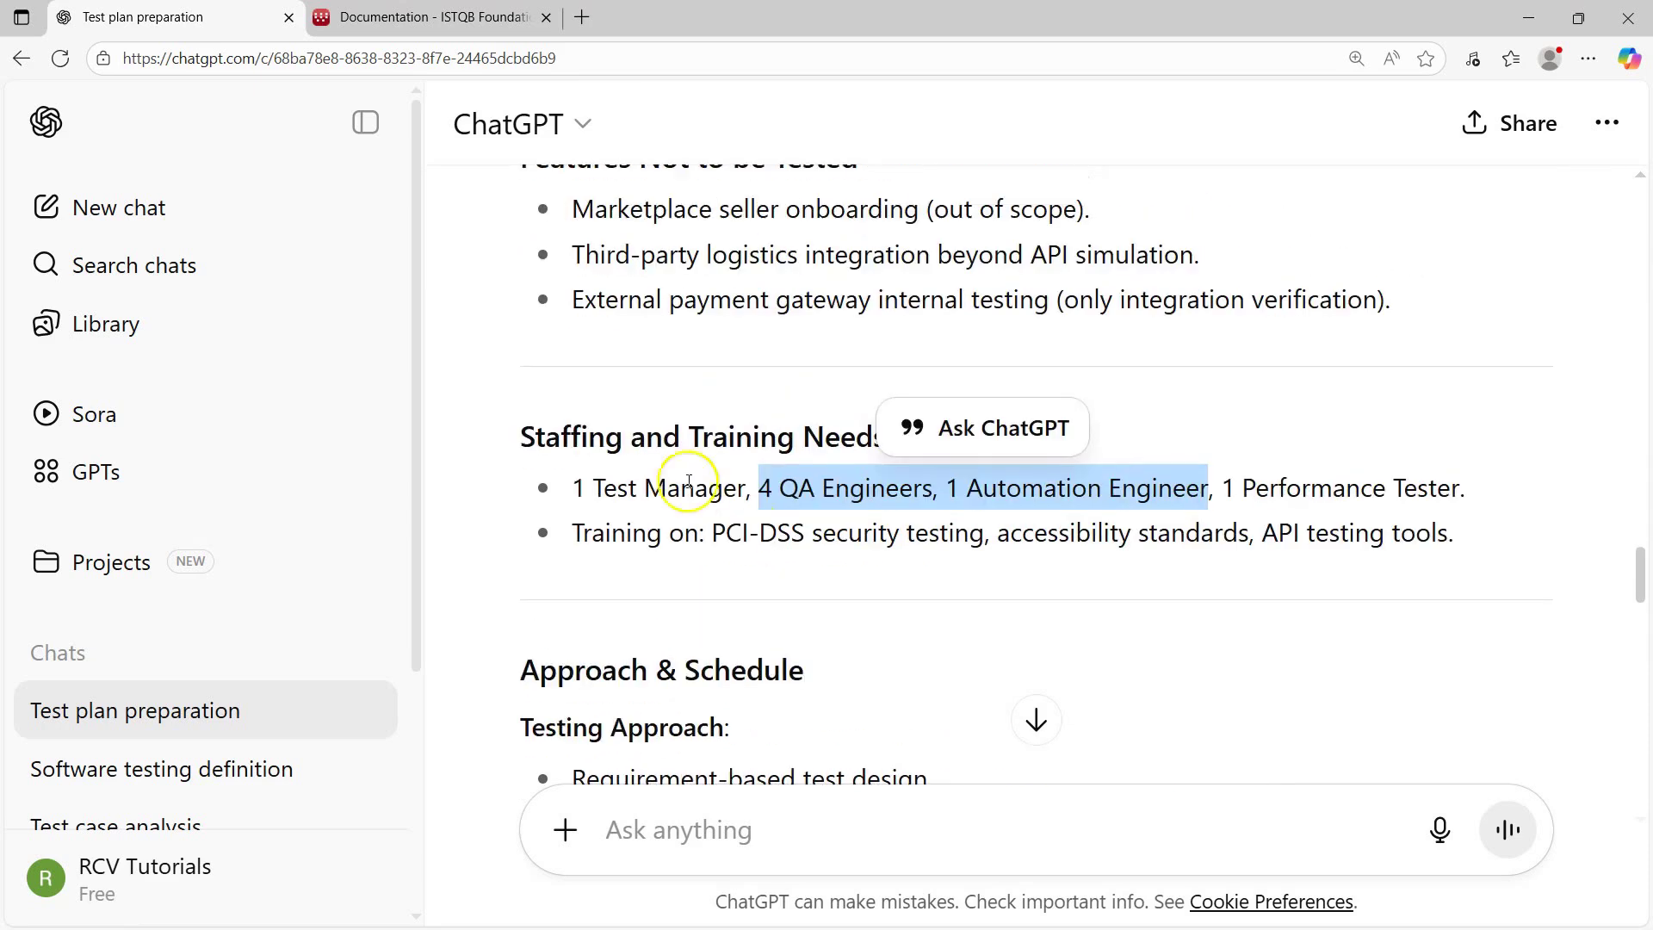
{"action": "scroll", "coordinate": [715, 555], "scroll_direction": "down", "scroll_amount": 5}
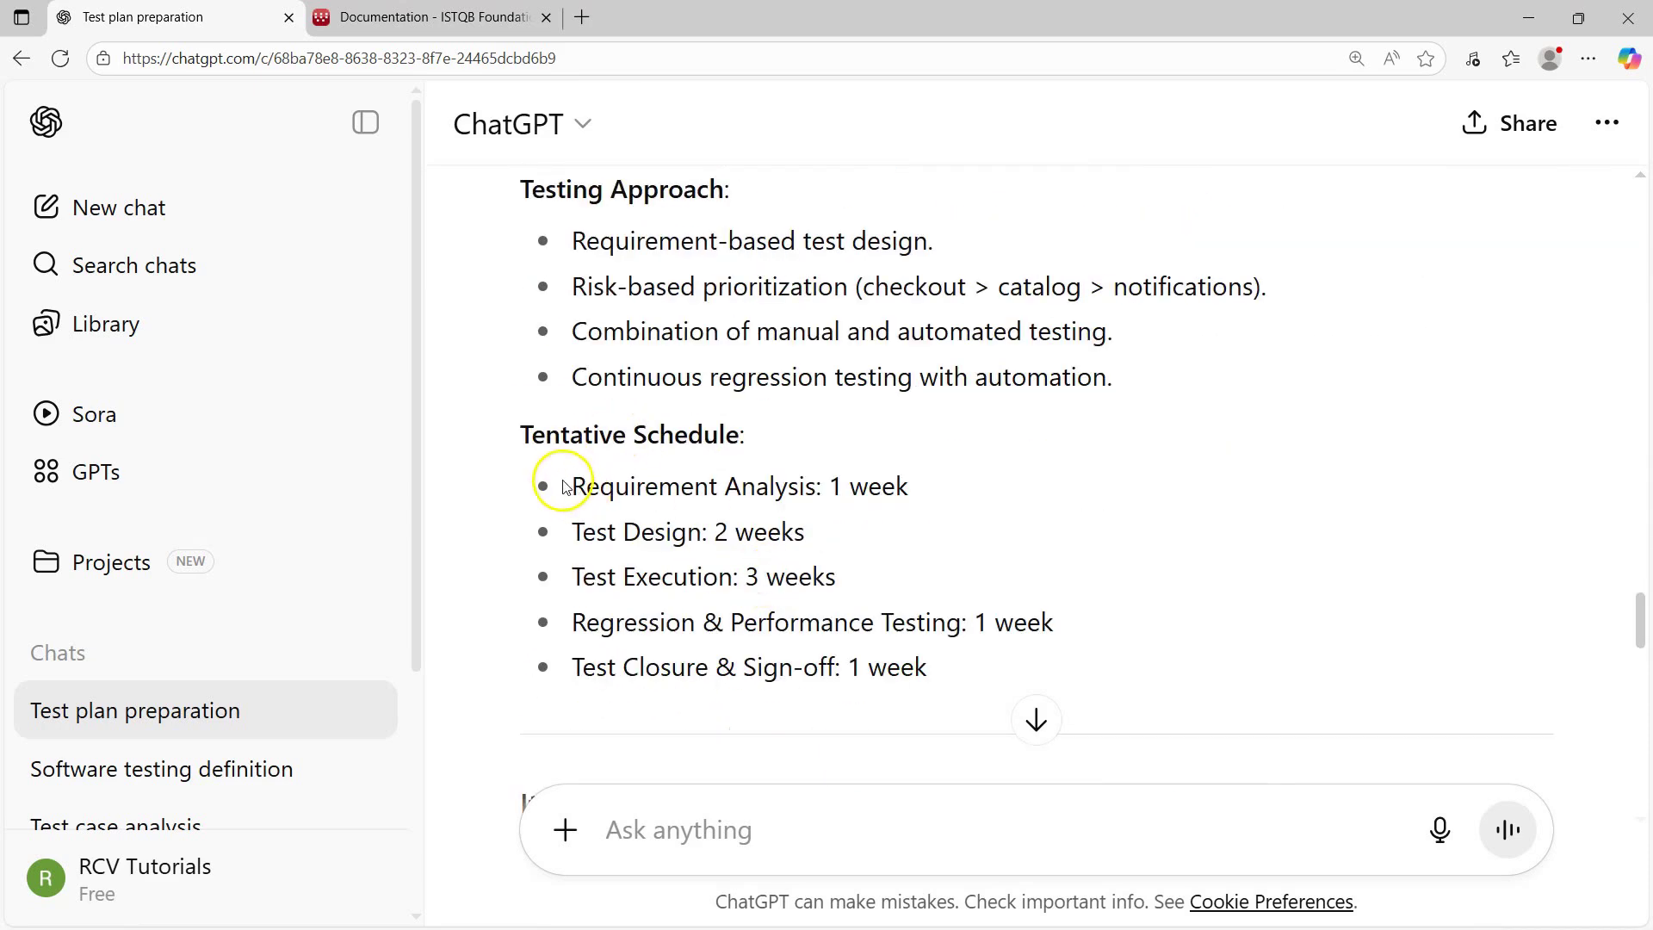
{"action": "left_click_drag", "start_coordinate": [571, 484], "coordinate": [997, 682]}
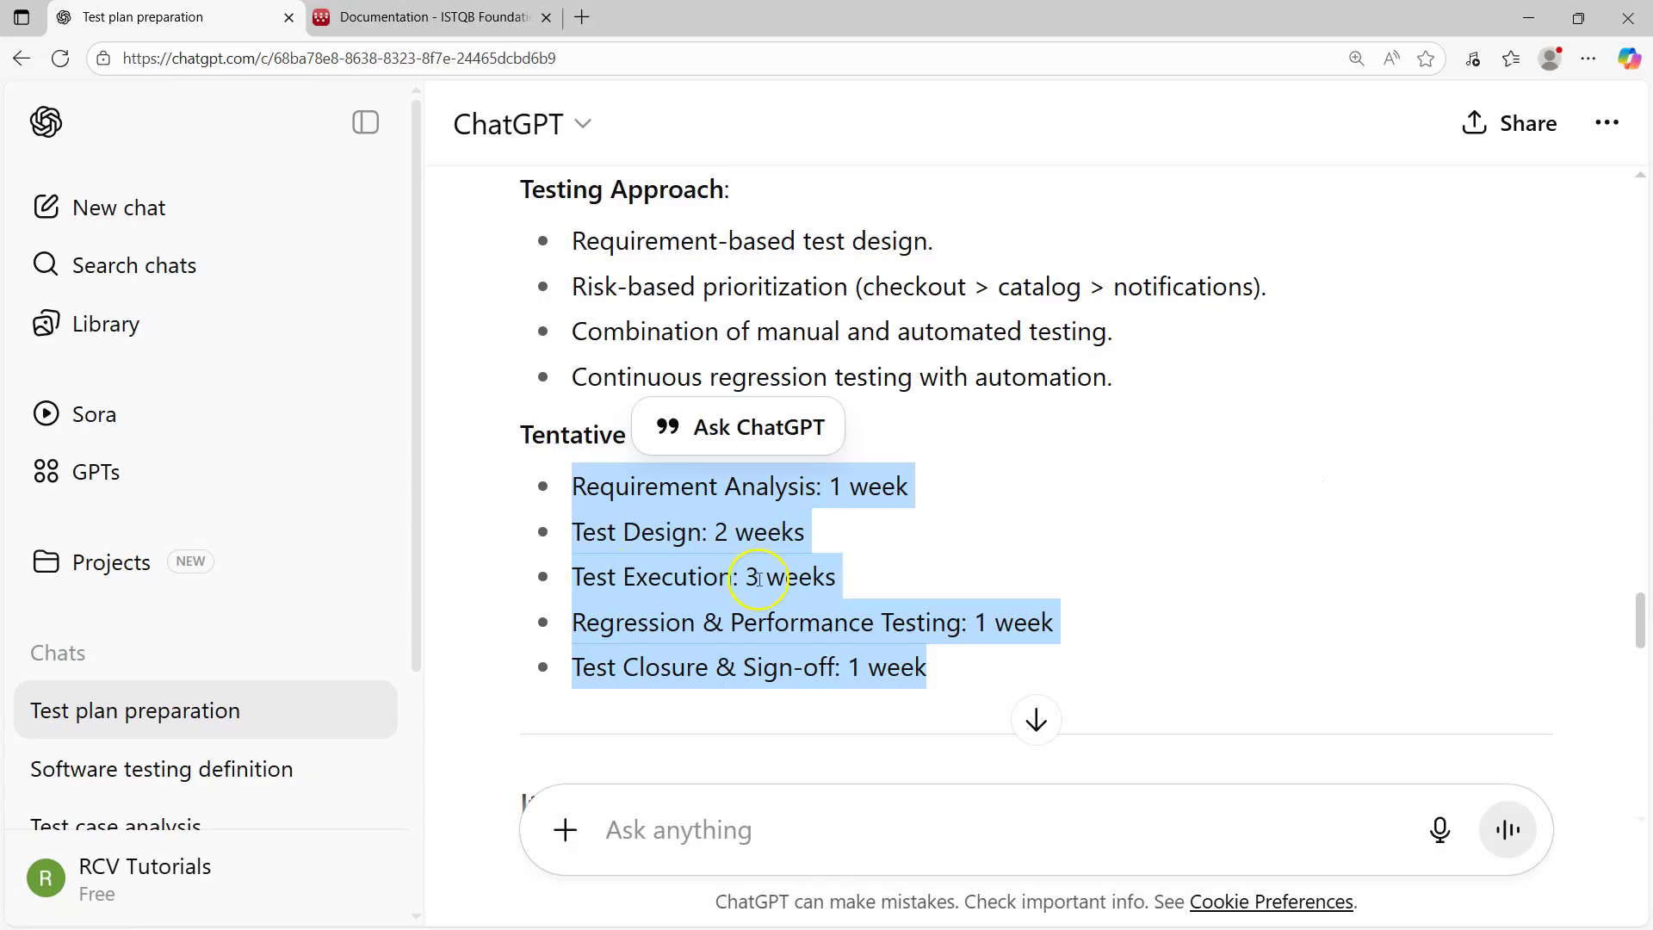
{"action": "left_click", "coordinate": [727, 528]}
{"action": "left_click_drag", "start_coordinate": [714, 532], "coordinate": [849, 579]}
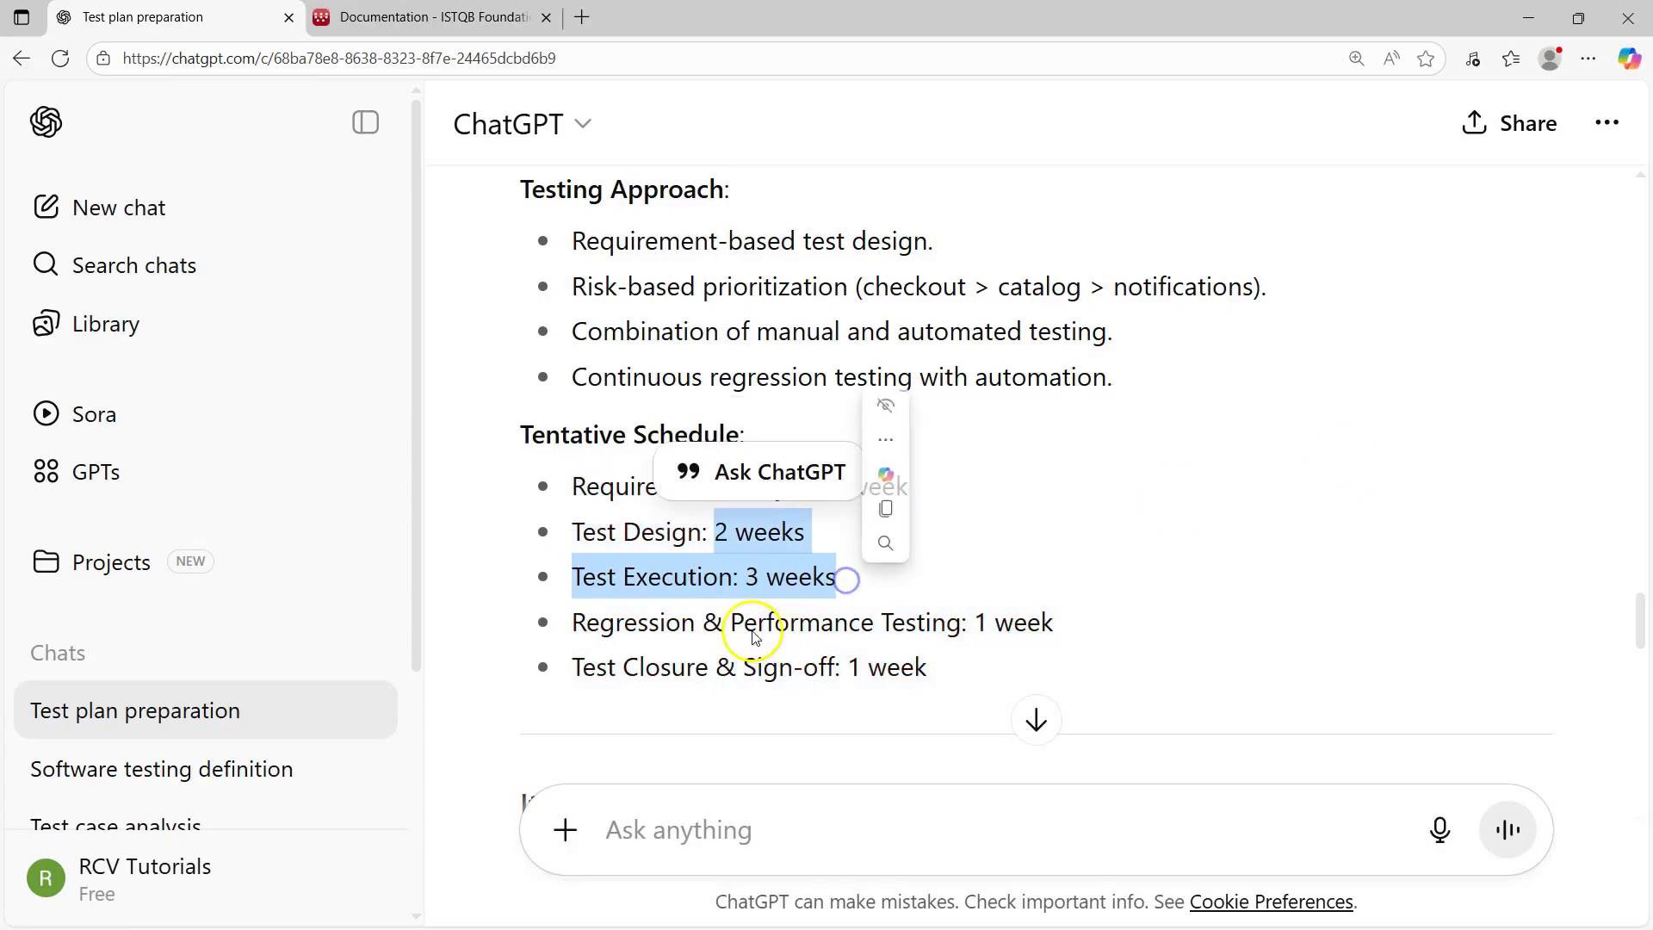
{"action": "left_click", "coordinate": [587, 497]}
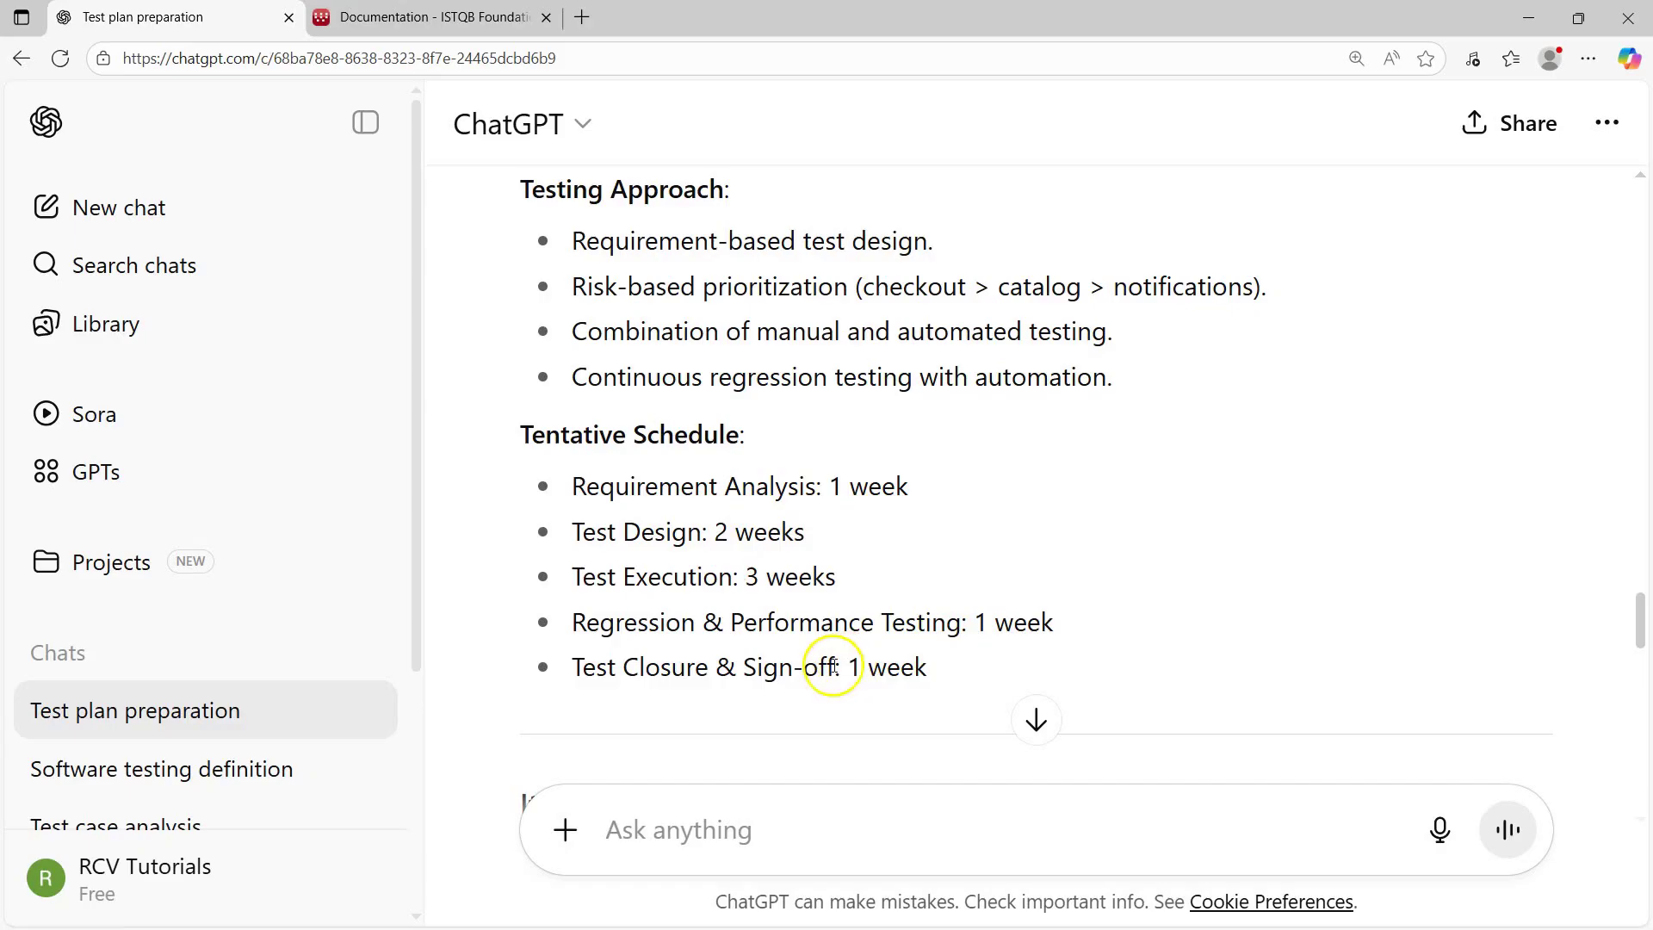
{"action": "left_click_drag", "start_coordinate": [944, 675], "coordinate": [515, 433]}
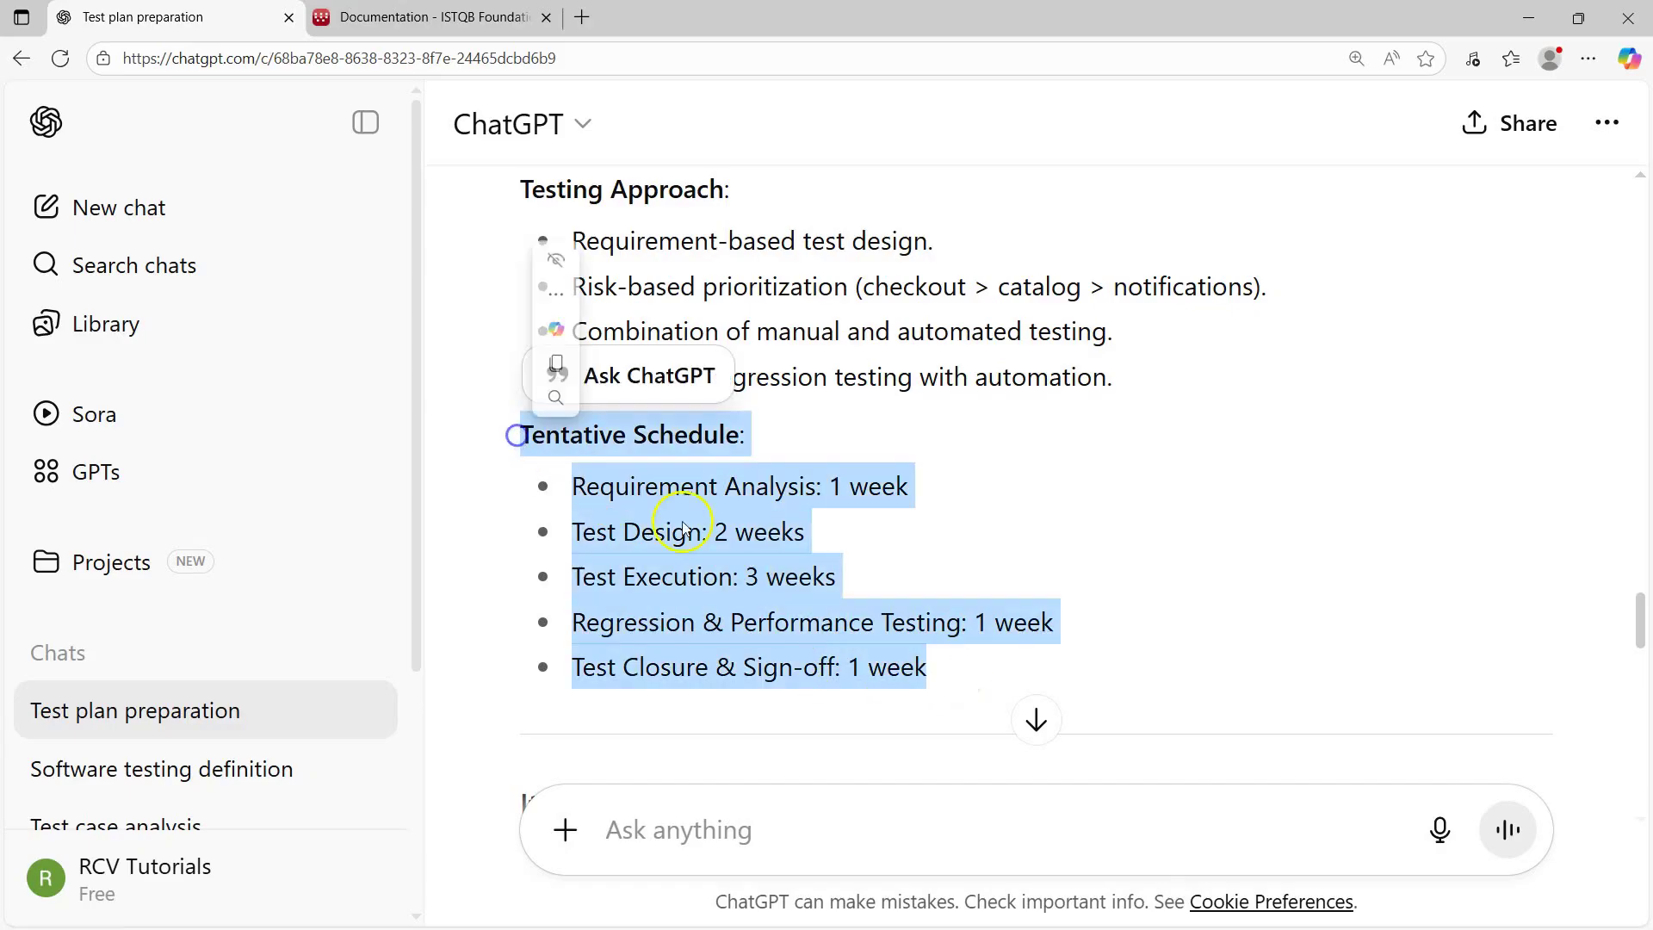
{"action": "left_click", "coordinate": [808, 480]}
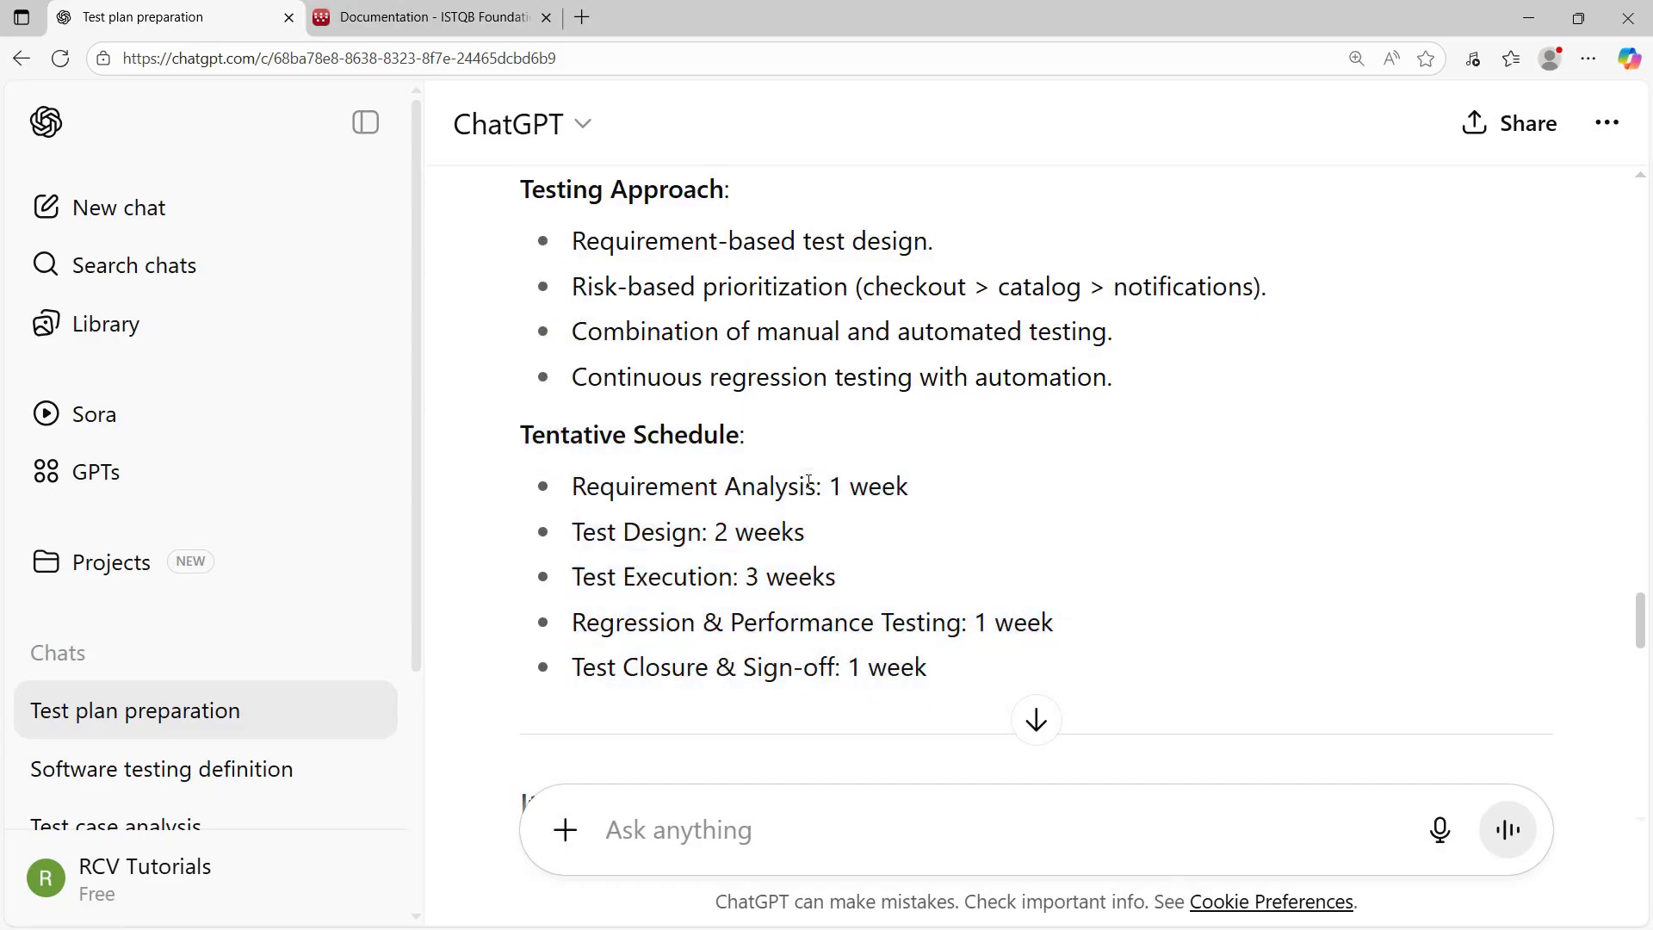
{"action": "left_click_drag", "start_coordinate": [512, 436], "coordinate": [1154, 657]}
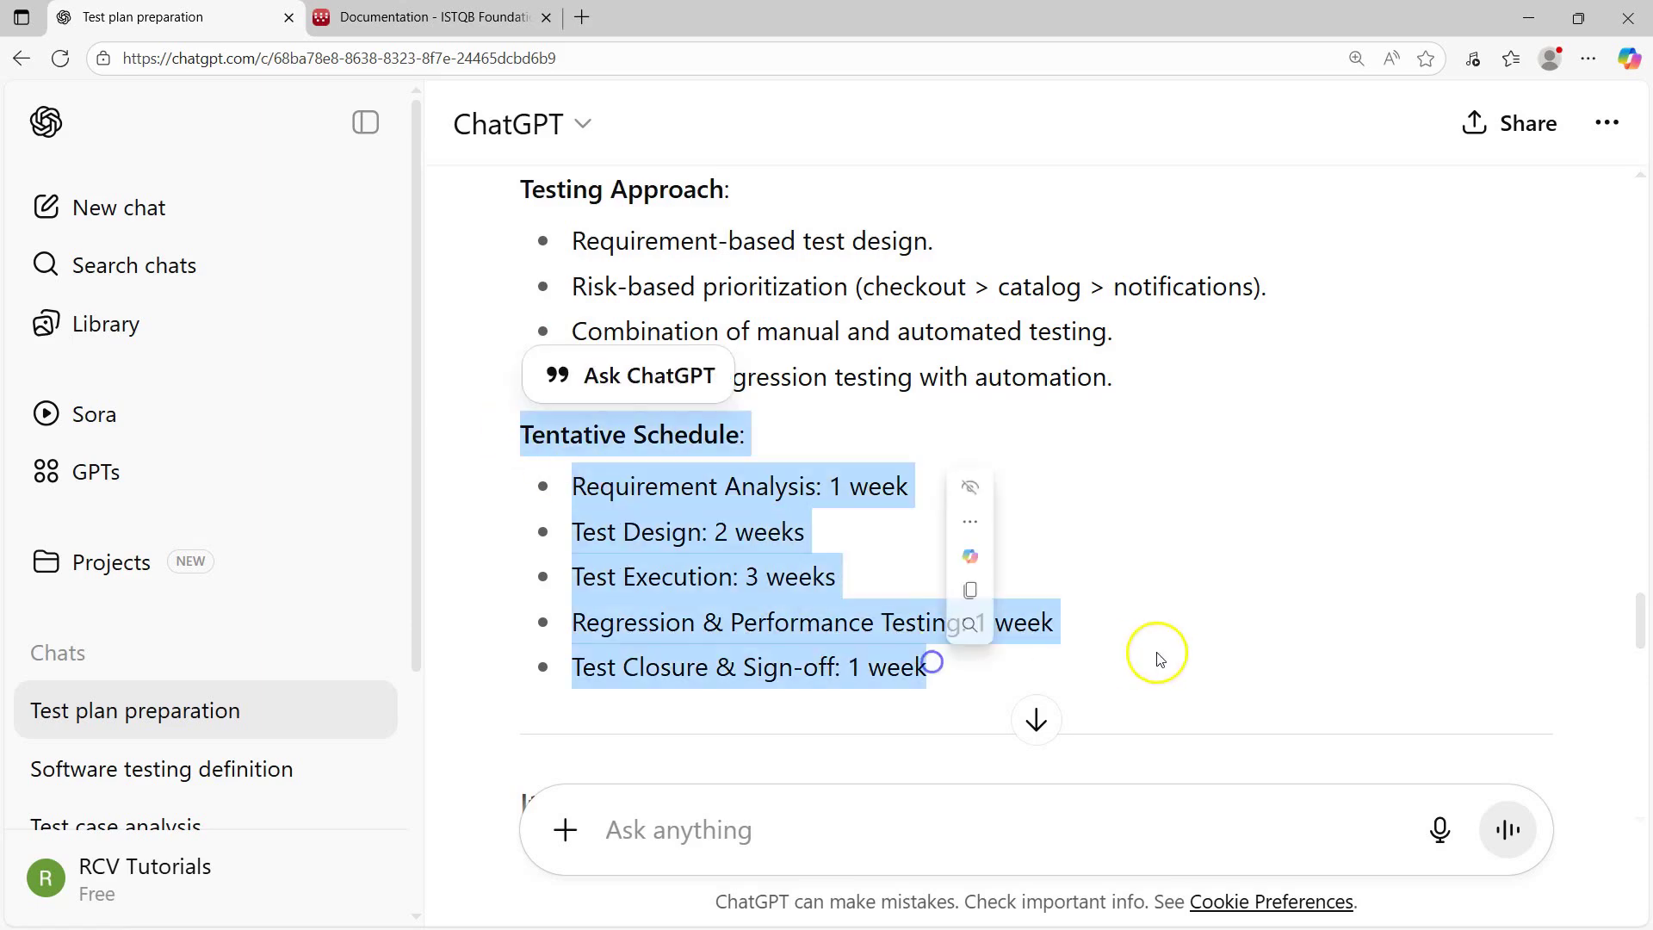
{"action": "scroll", "coordinate": [1162, 645], "scroll_direction": "up", "scroll_amount": 6}
- Go through Risks, Mitigation and Suspension criteria and highlight the Approvals sign-off list
{"action": "left_click_drag", "start_coordinate": [684, 595], "coordinate": [1288, 634]}
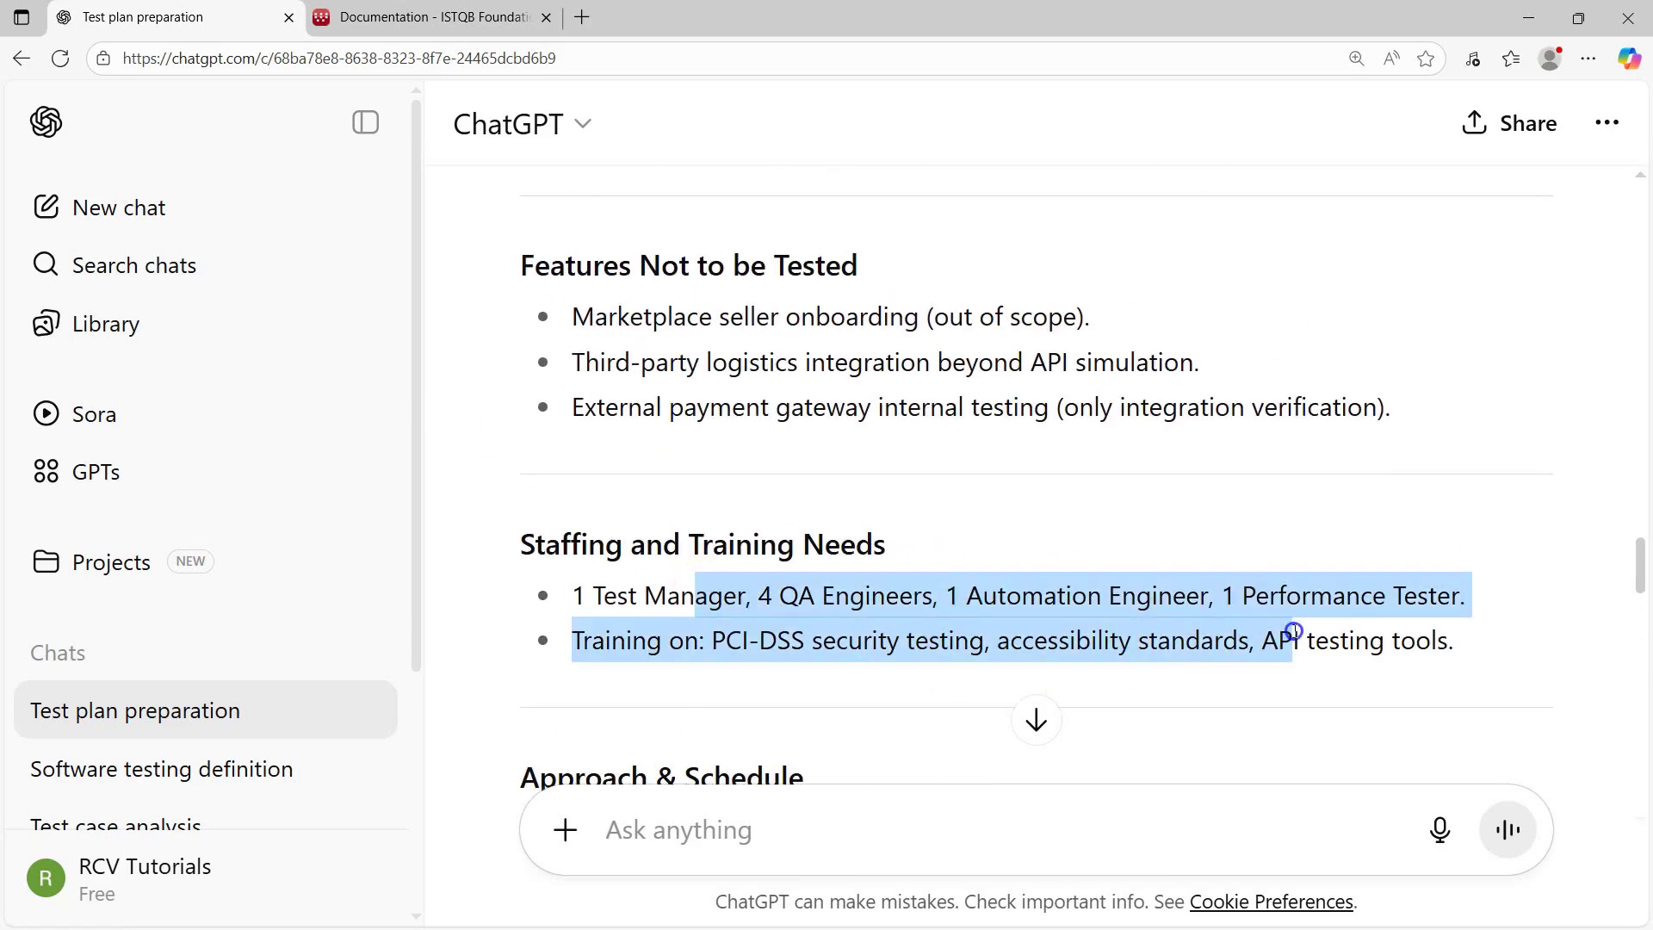
{"action": "scroll", "coordinate": [775, 592], "scroll_direction": "down", "scroll_amount": 7}
{"action": "scroll", "coordinate": [779, 600], "scroll_direction": "down", "scroll_amount": 10}
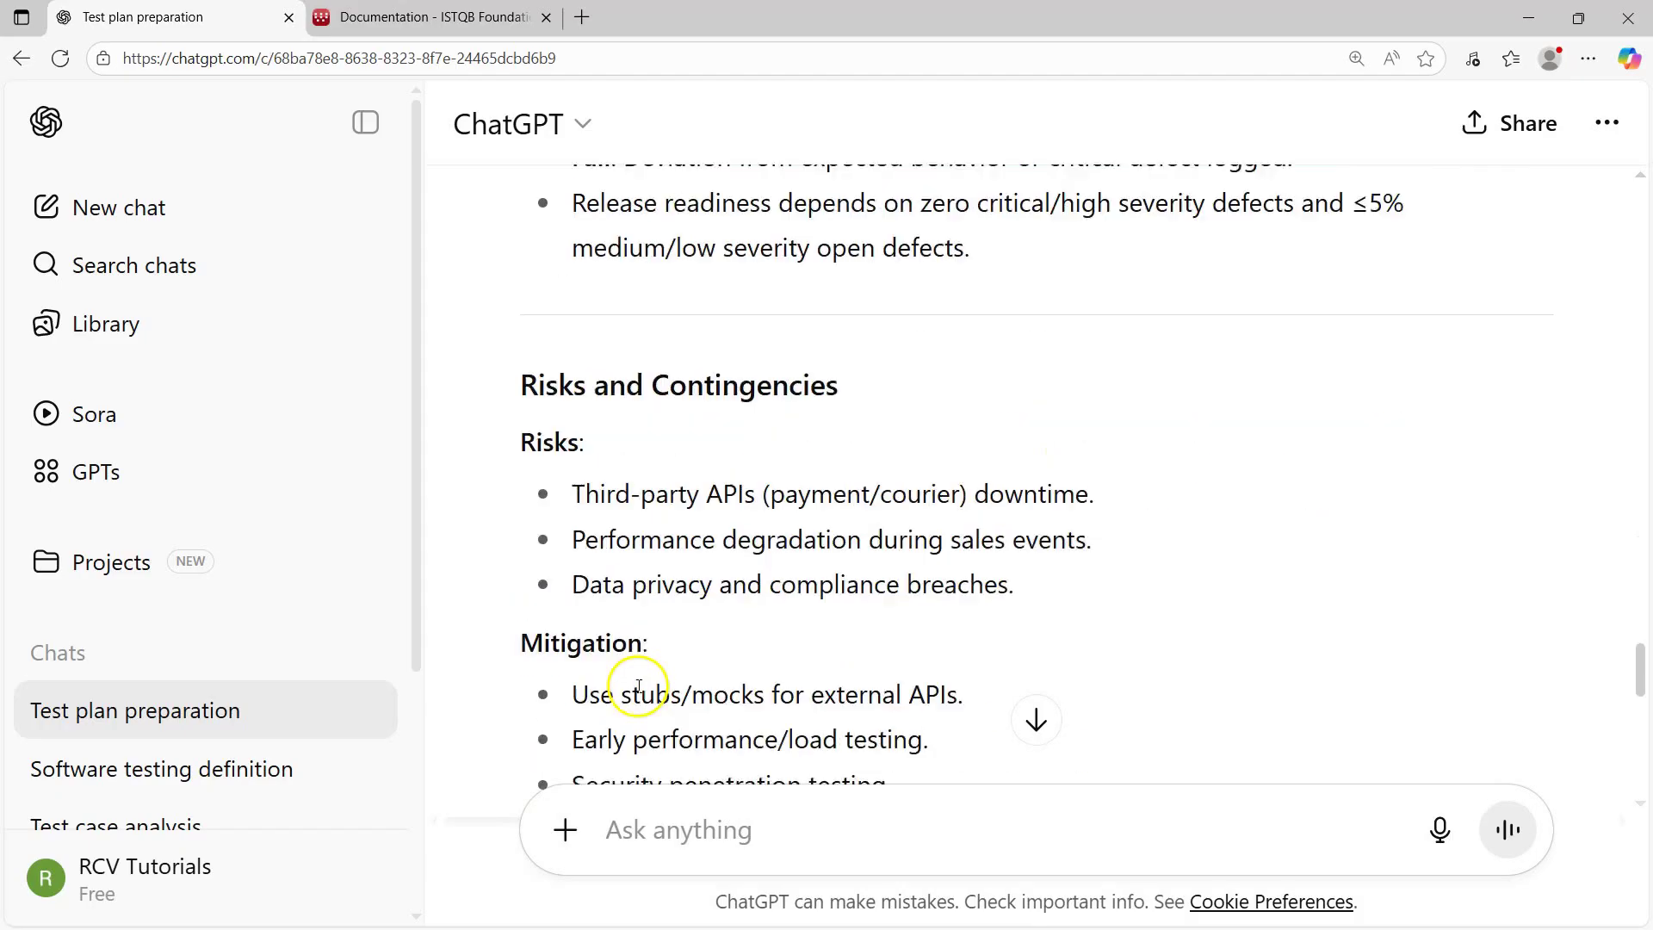
{"action": "scroll", "coordinate": [804, 663], "scroll_direction": "up", "scroll_amount": 4}
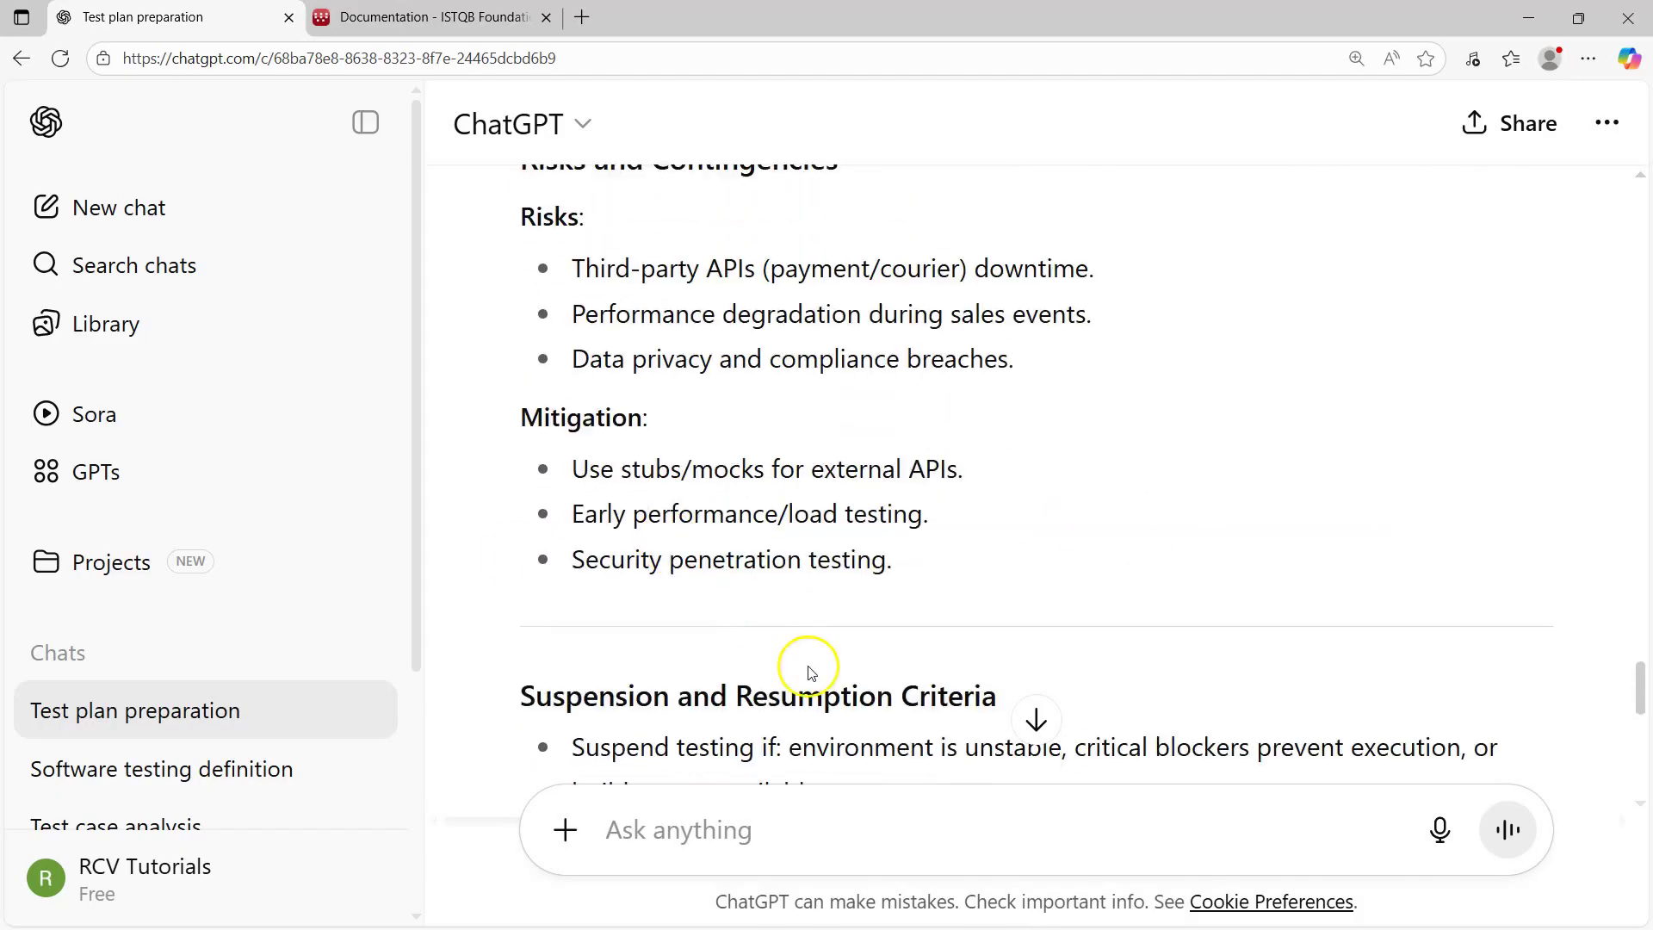
{"action": "scroll", "coordinate": [589, 578], "scroll_direction": "down", "scroll_amount": 6}
{"action": "left_click_drag", "start_coordinate": [505, 435], "coordinate": [726, 667]}
{"action": "scroll", "coordinate": [699, 672], "scroll_direction": "down", "scroll_amount": 3}
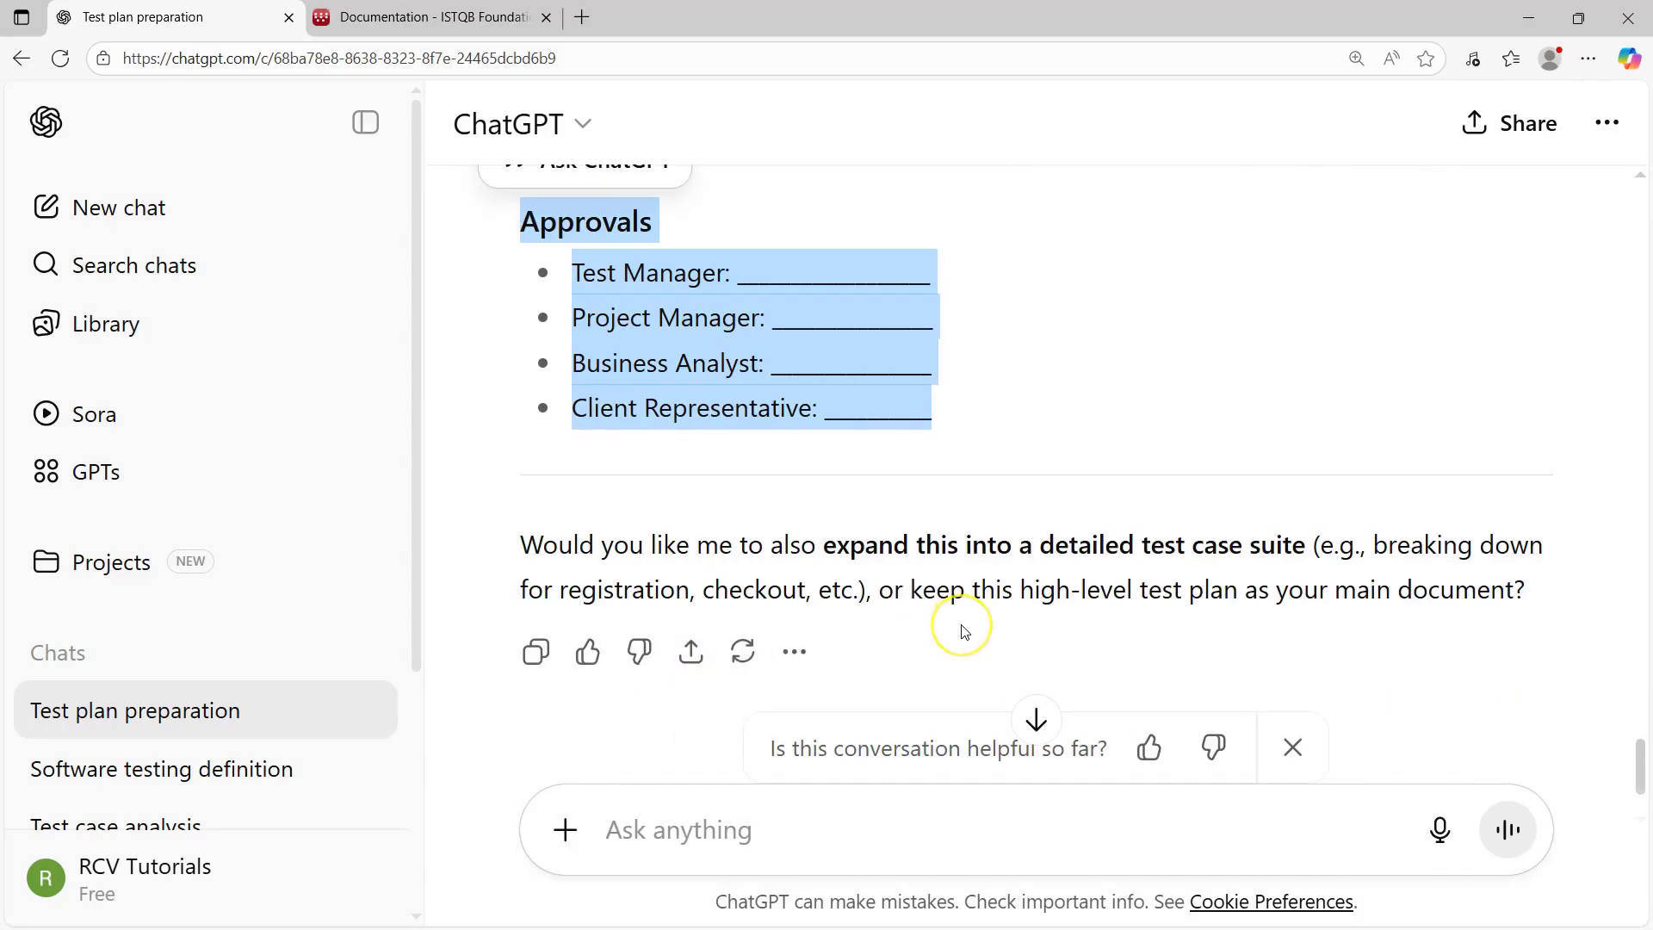
{"action": "scroll", "coordinate": [957, 628], "scroll_direction": "up", "scroll_amount": 5}
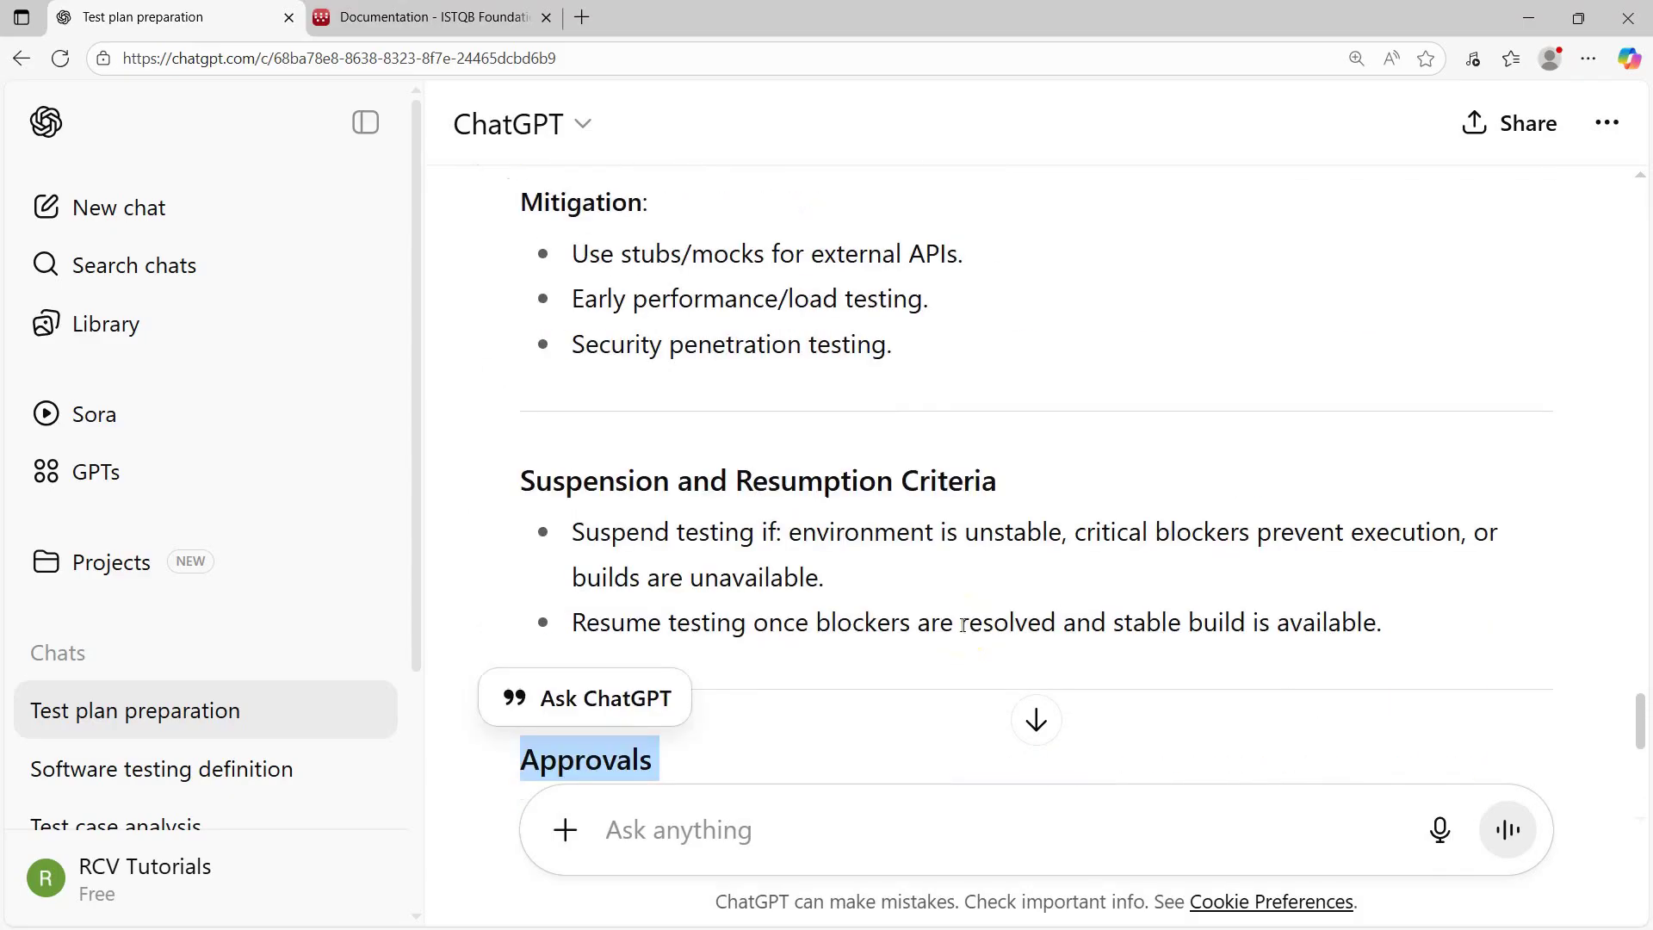
{"action": "scroll", "coordinate": [962, 625], "scroll_direction": "up", "scroll_amount": 6}
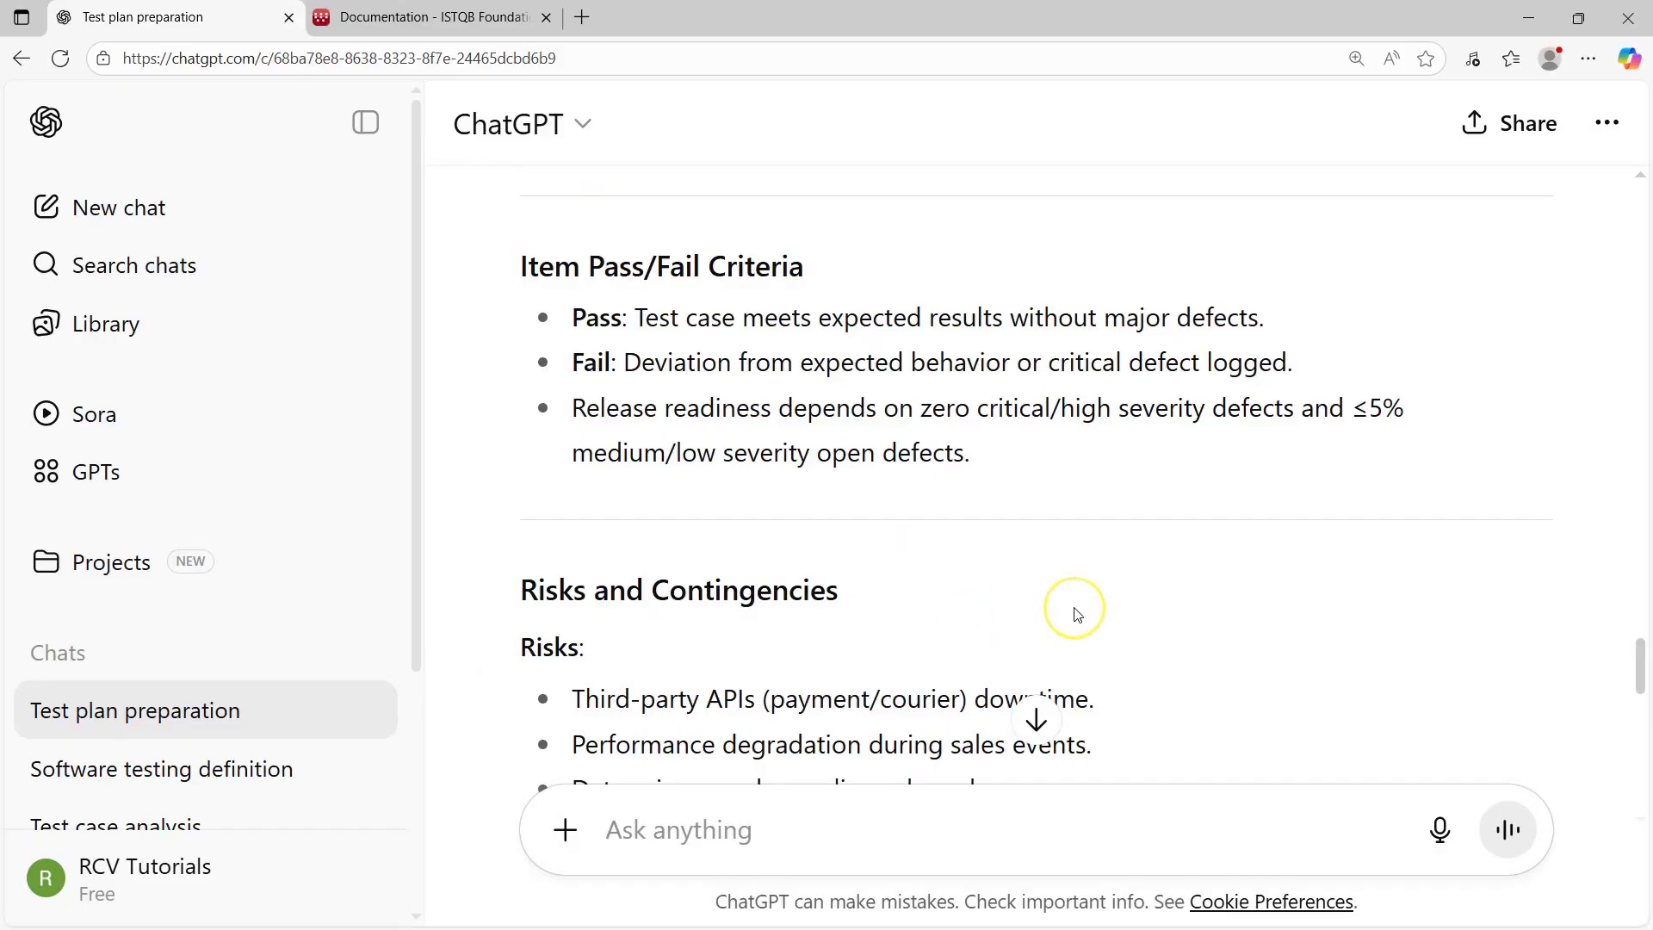
- Check the Share dialog and the ⋯ chat actions menu, closing both without changes
{"action": "left_click", "coordinate": [1480, 138]}
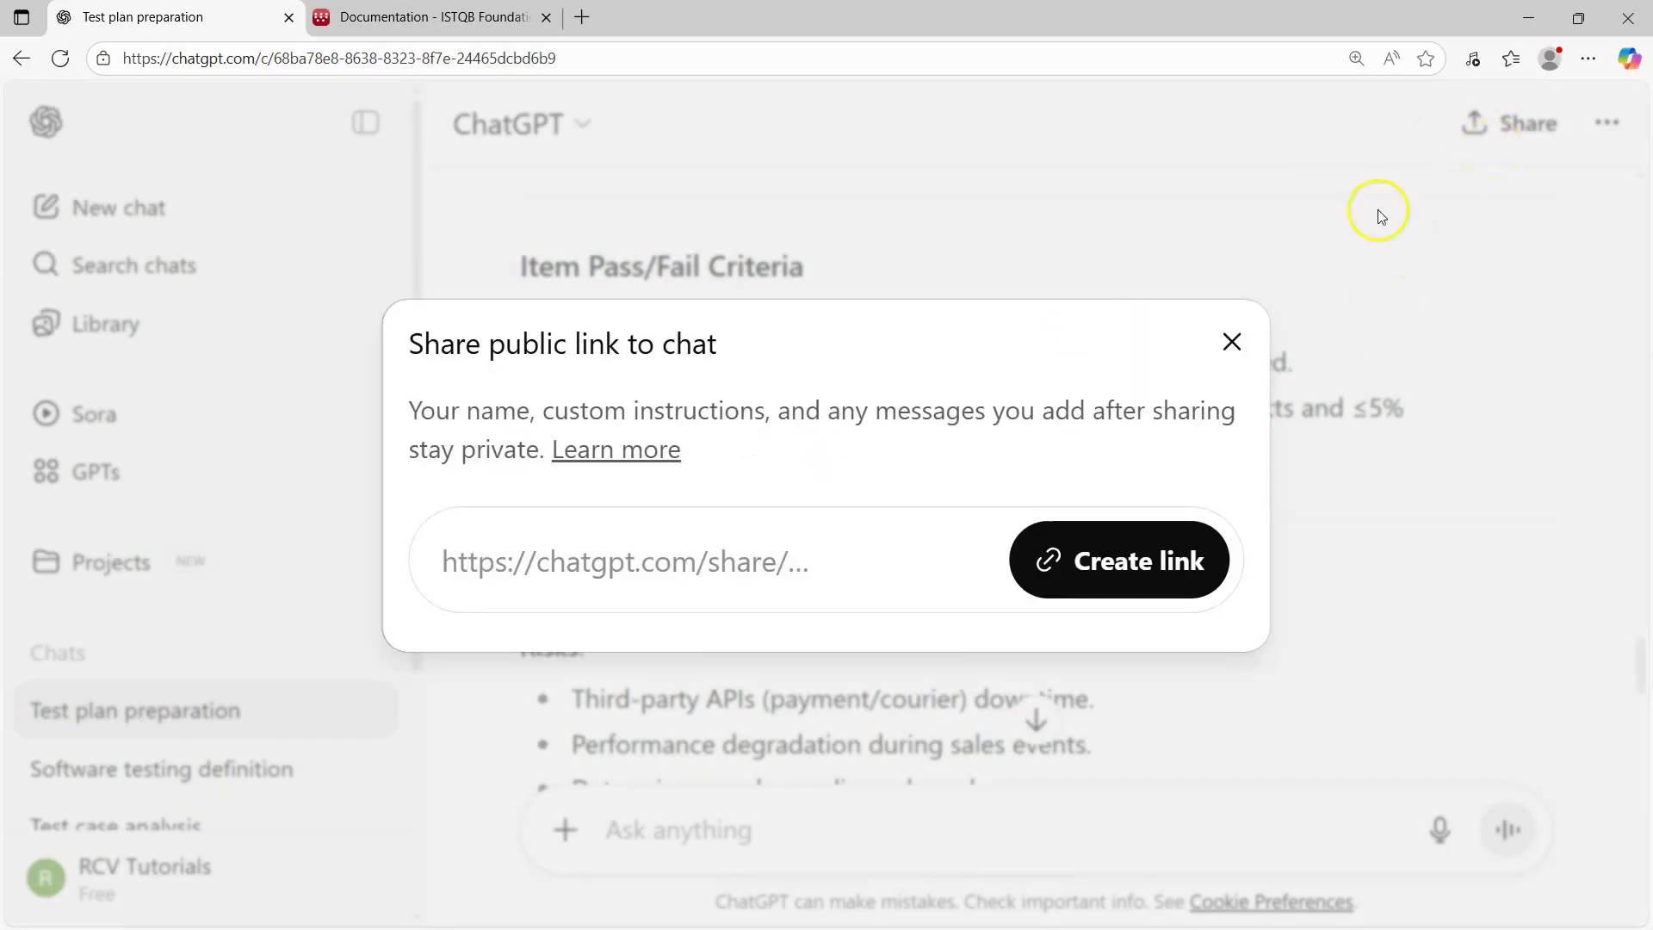
{"action": "left_click", "coordinate": [1231, 343]}
{"action": "left_click", "coordinate": [1606, 123]}
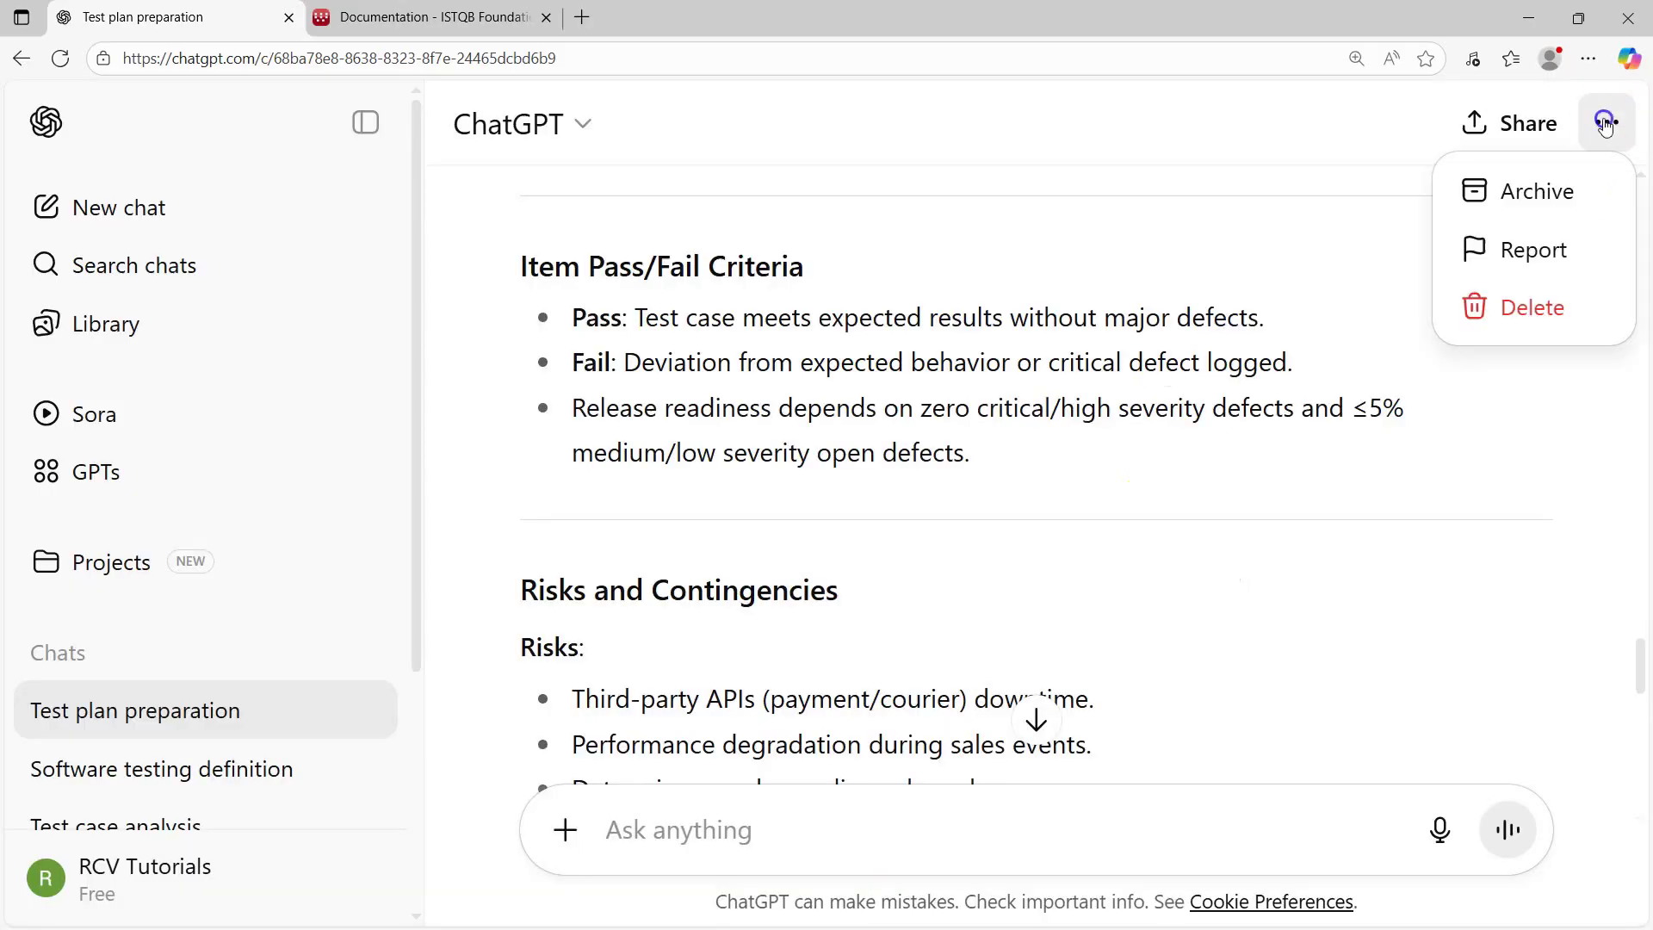
{"action": "left_click", "coordinate": [1231, 317]}
- Select the test plan from the 'eCommerce Application' title through the Approvals list
{"action": "scroll", "coordinate": [1199, 336], "scroll_direction": "up", "scroll_amount": 15}
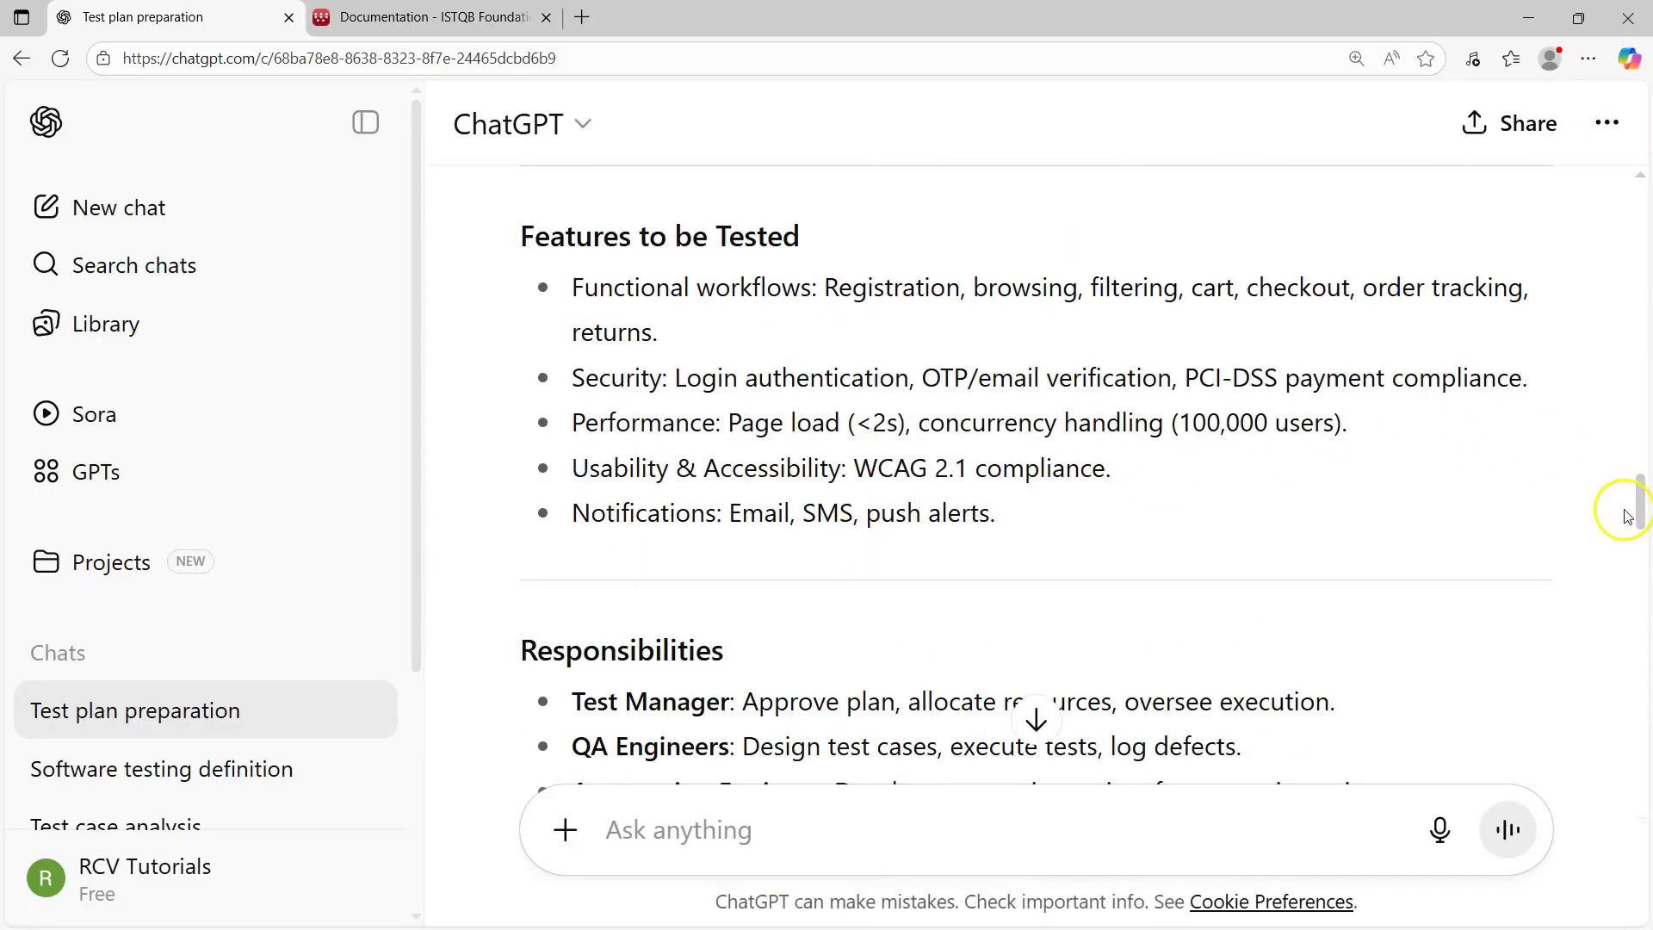
{"action": "left_click_drag", "start_coordinate": [1638, 513], "coordinate": [1642, 280]}
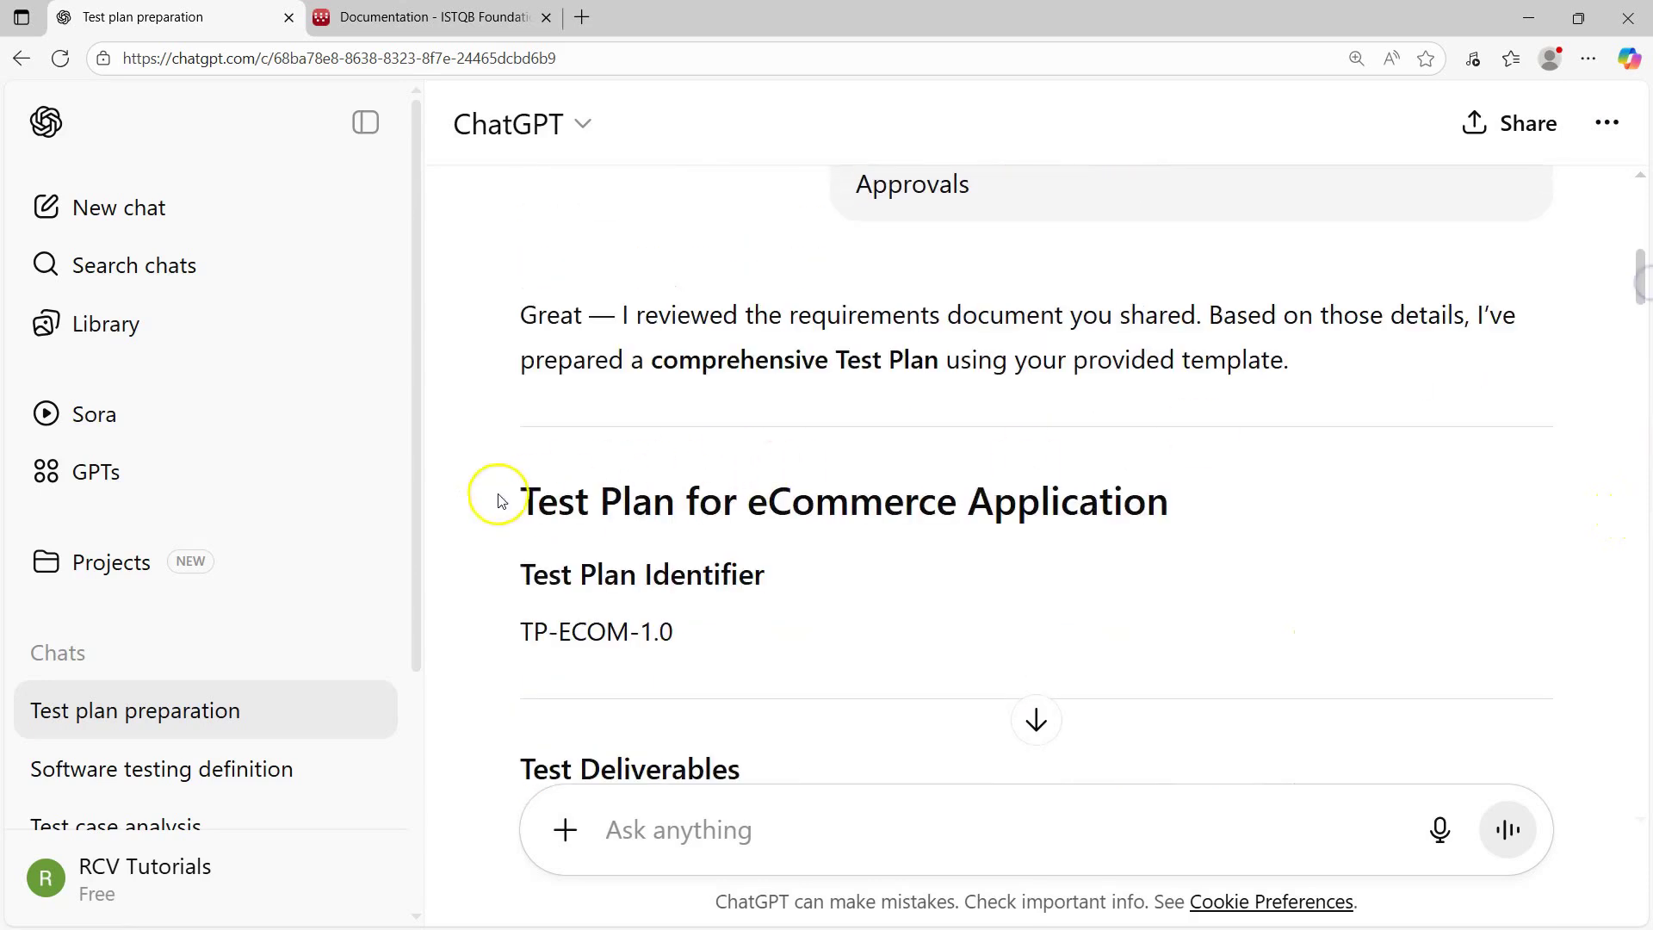
{"action": "left_click_drag", "start_coordinate": [500, 501], "coordinate": [1024, 246]}
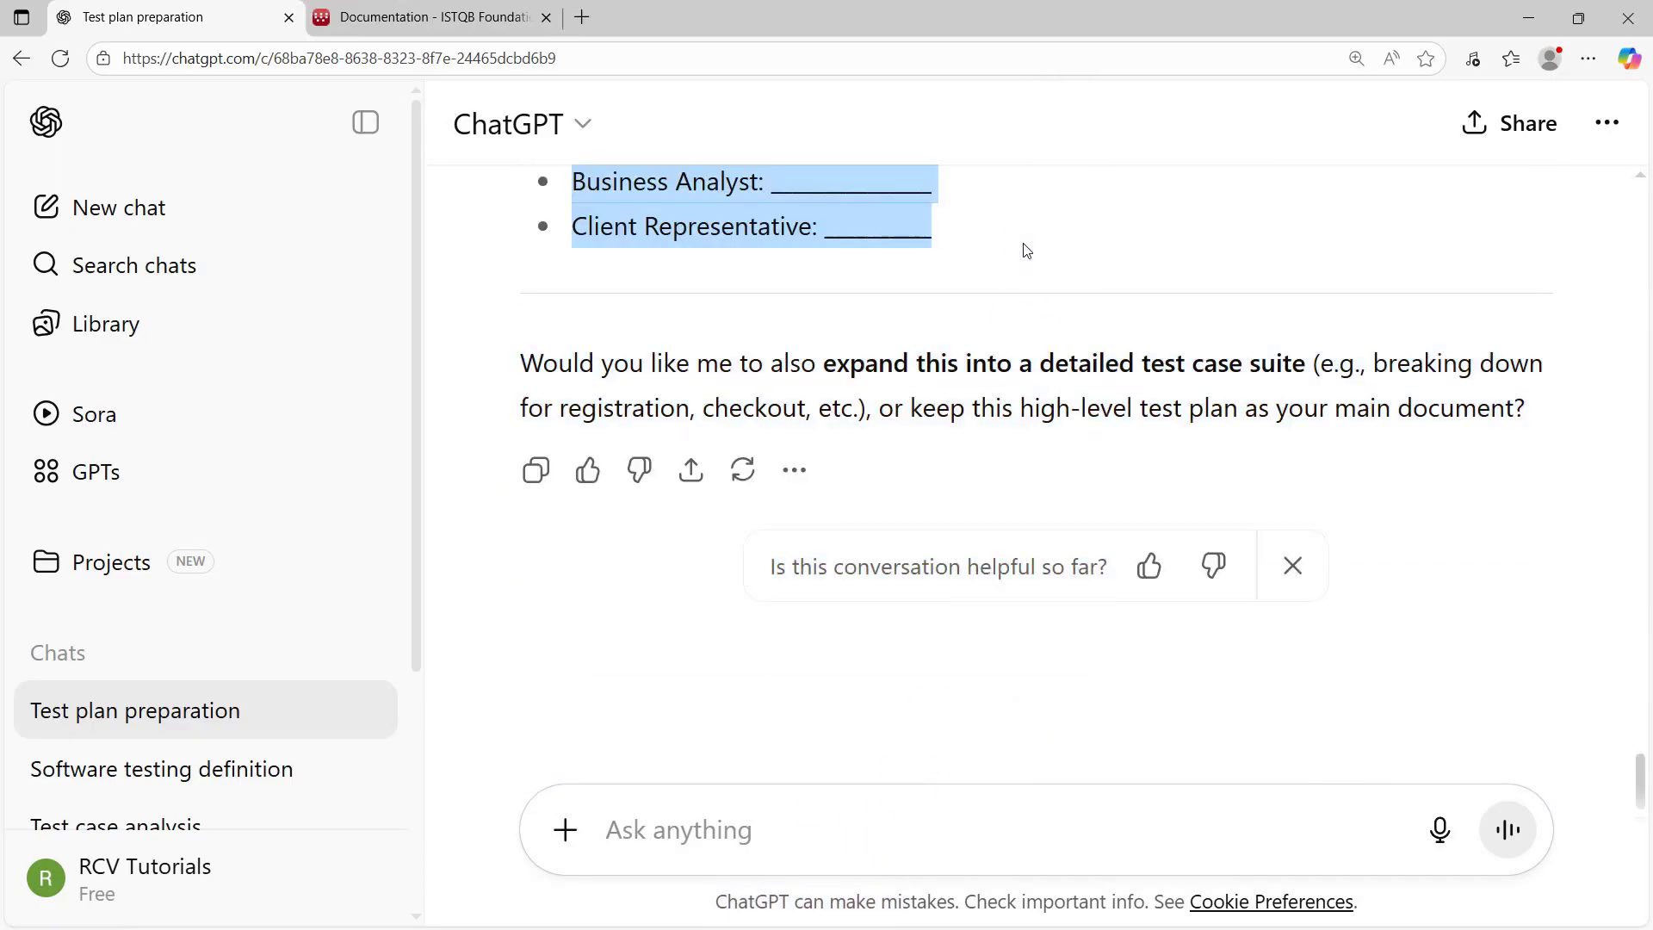
{"action": "scroll", "coordinate": [1007, 372], "scroll_direction": "up", "scroll_amount": 5}
{"action": "scroll", "coordinate": [846, 558], "scroll_direction": "up", "scroll_amount": 5}
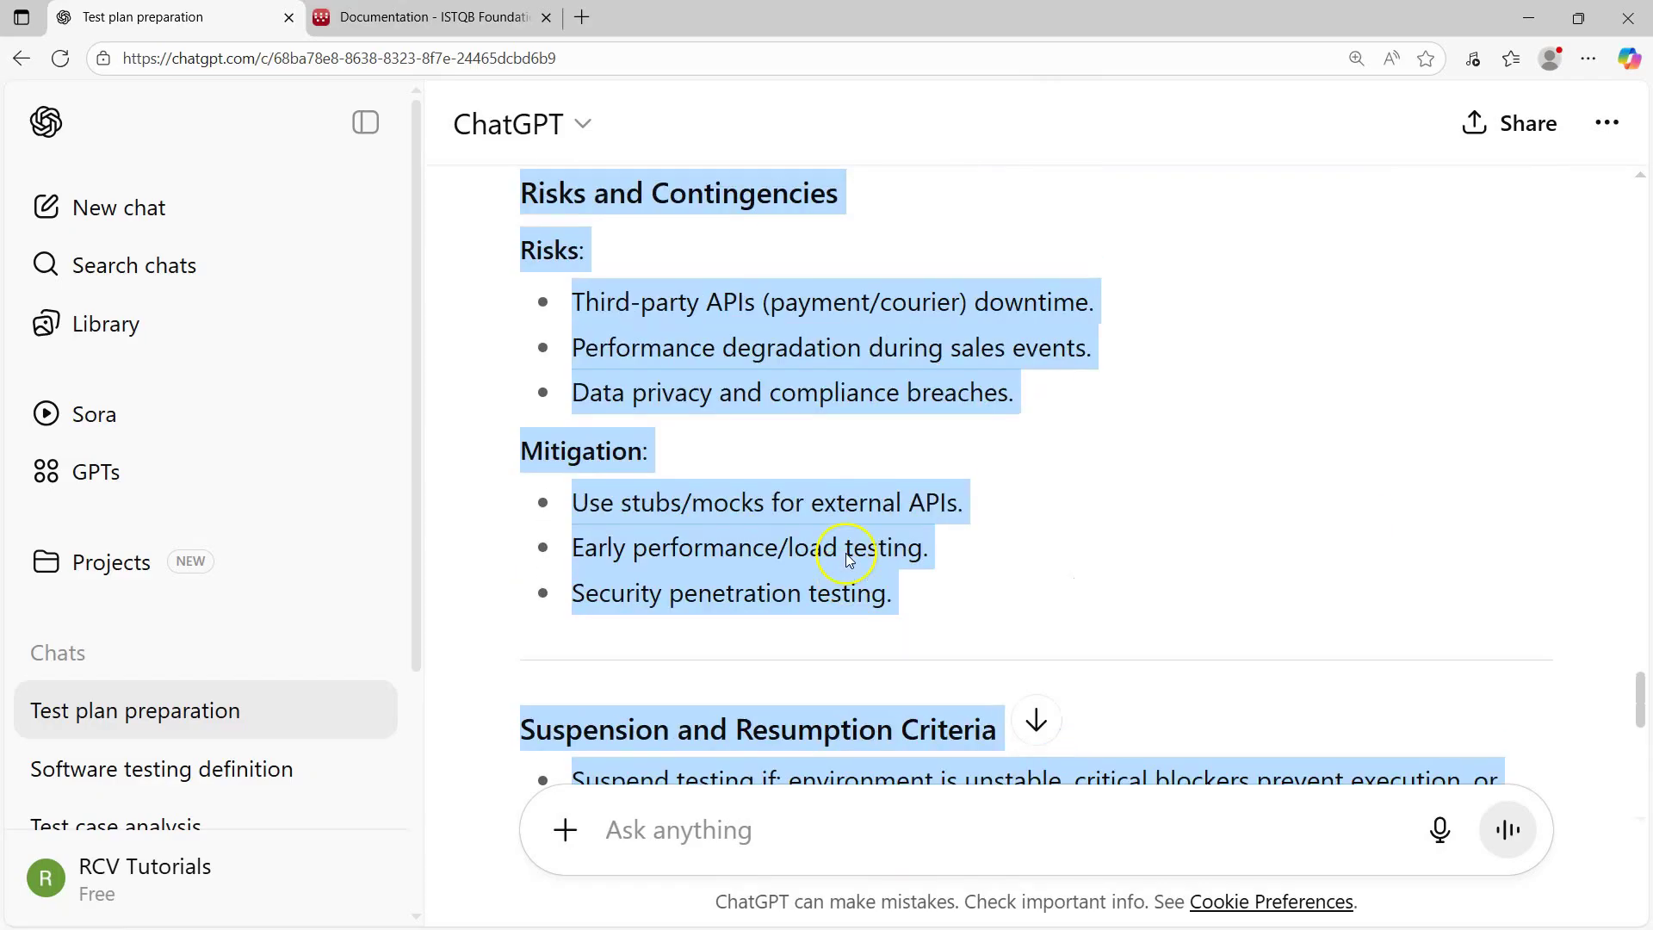